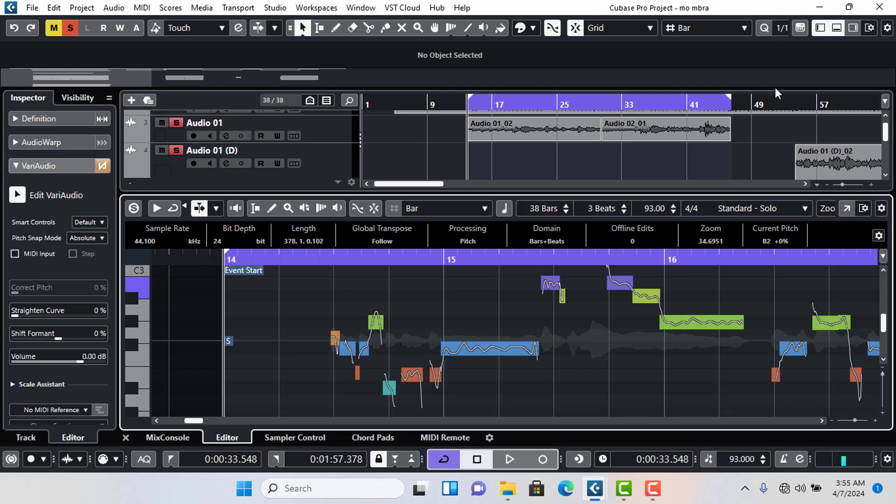
# View the Audio 01_02 sample editor in a separate maximized window, closing both it and the docked lower zone when done.
pyautogui.click(845, 205)
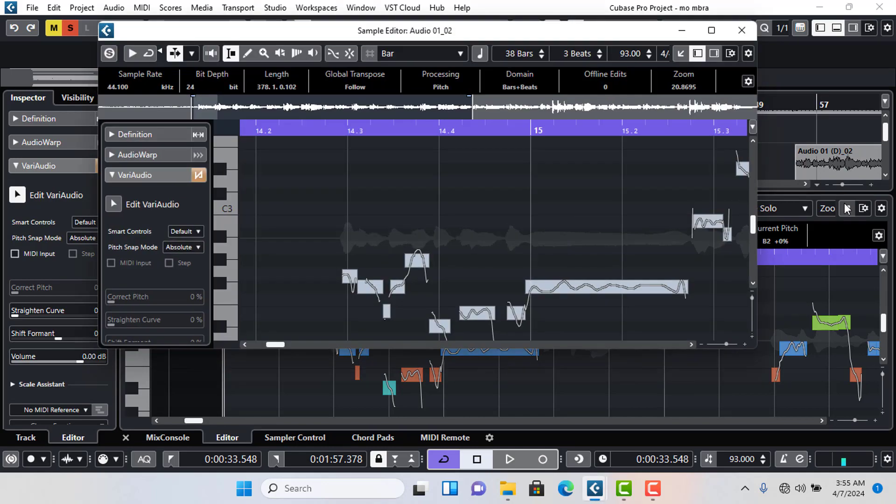
pyautogui.click(711, 31)
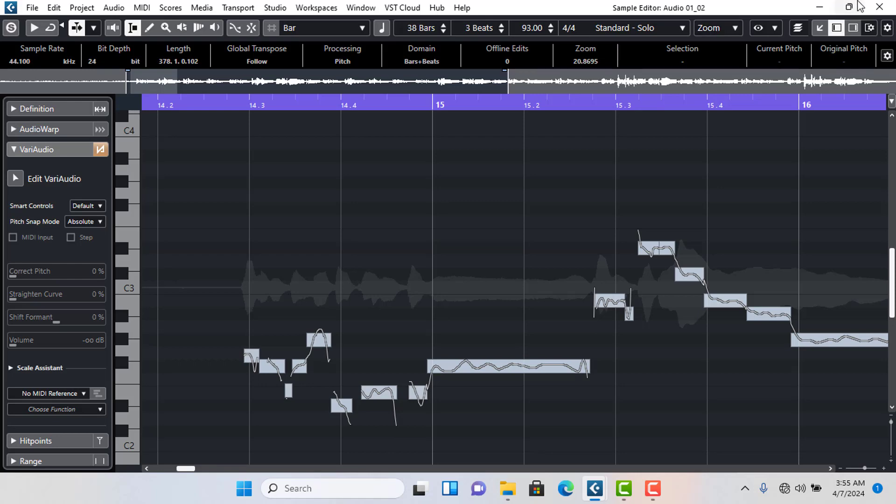
pyautogui.click(877, 8)
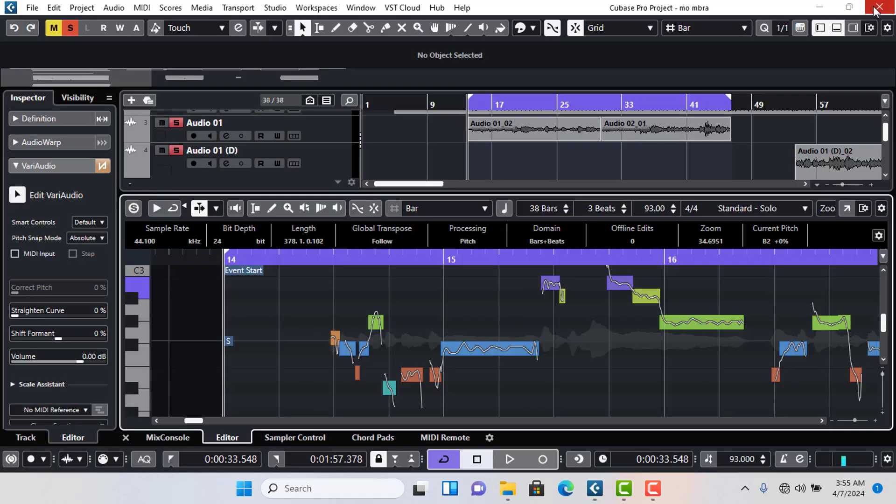
pyautogui.click(837, 27)
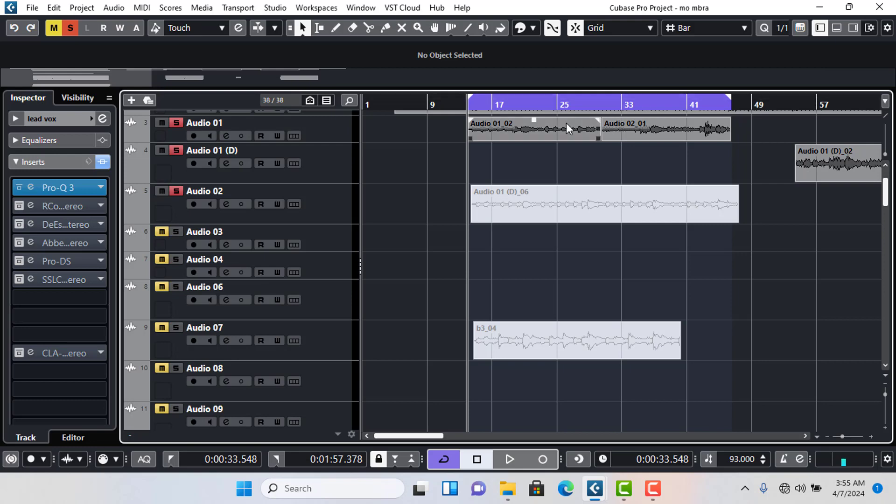
# Open the Audio 01_02 event in the sample editor, look over its Definition settings, and turn on Edit VariAudio.
pyautogui.doubleClick(506, 126)
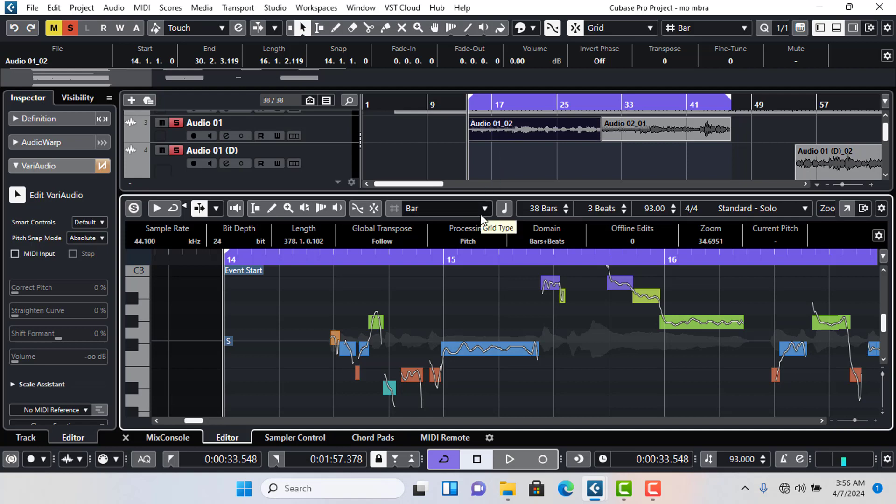
pyautogui.click(62, 117)
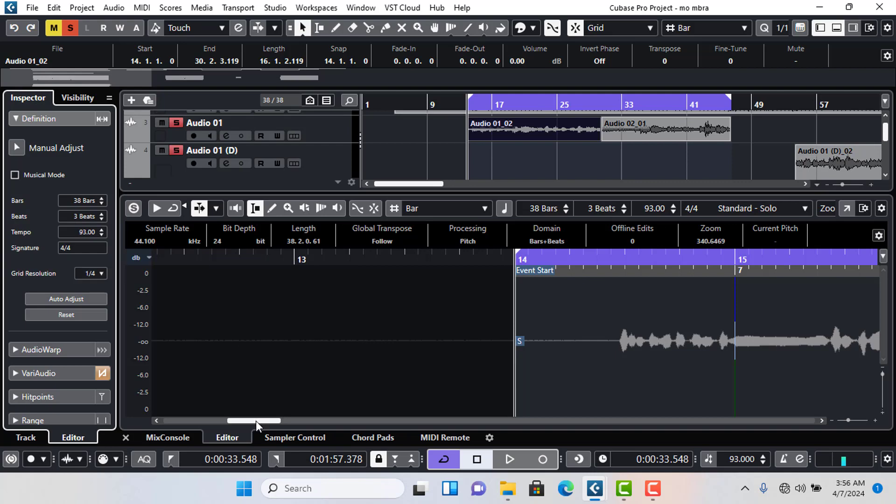
pyautogui.moveTo(256, 421); pyautogui.dragTo(293, 423)
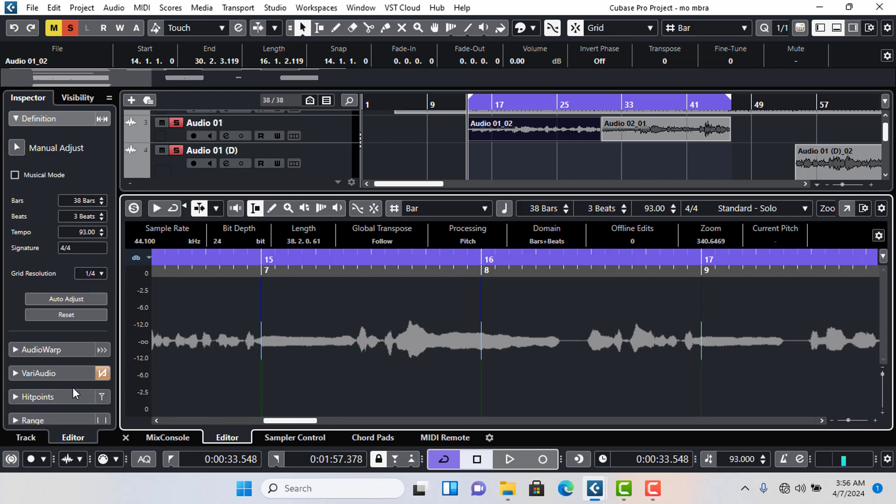
pyautogui.click(40, 372)
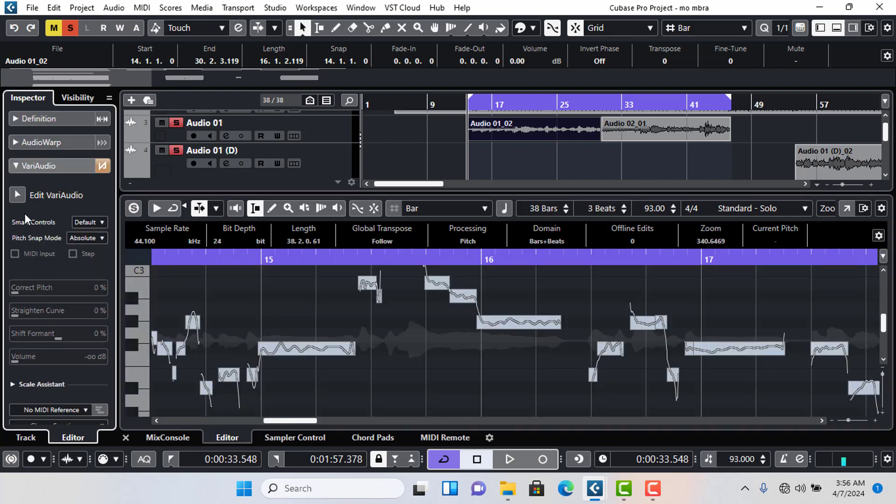
pyautogui.click(18, 195)
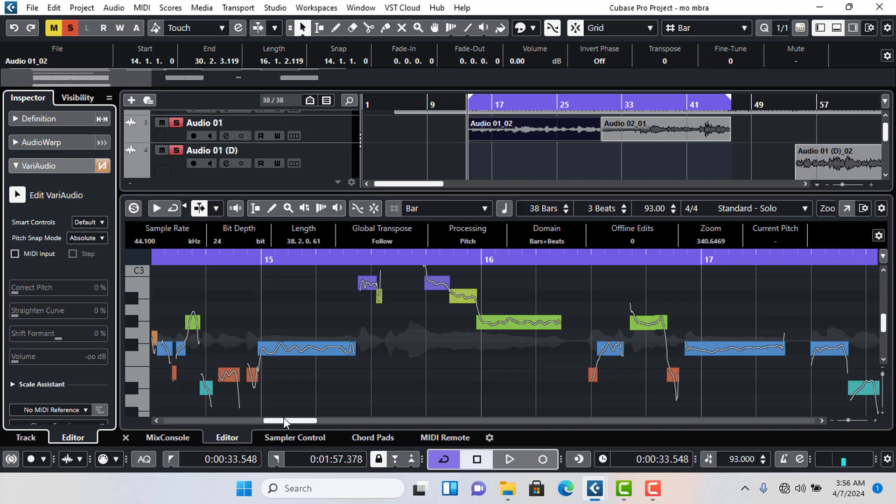
pyautogui.moveTo(283, 418)
pyautogui.mouseDown()
pyautogui.moveTo(271, 418)
pyautogui.moveTo(281, 420)
pyautogui.mouseUp()
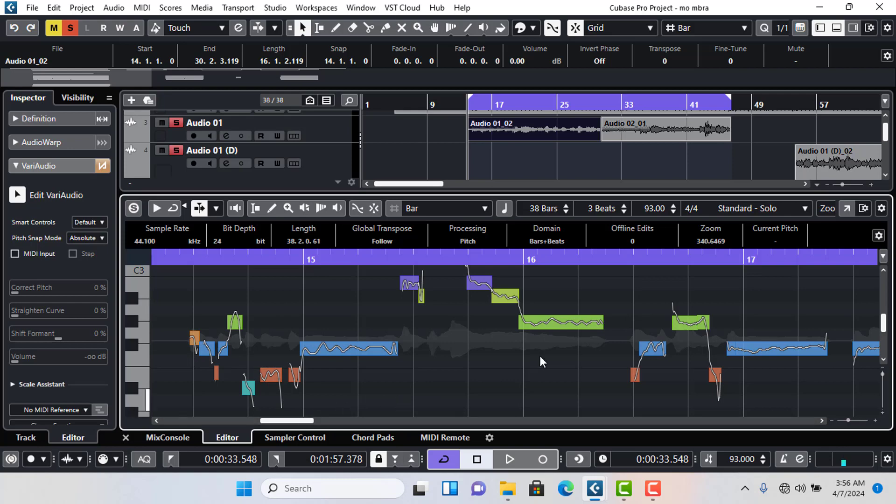
# Open the sample editor in a separate window and lower the first sung note in bar 14 to F#2.
pyautogui.click(845, 209)
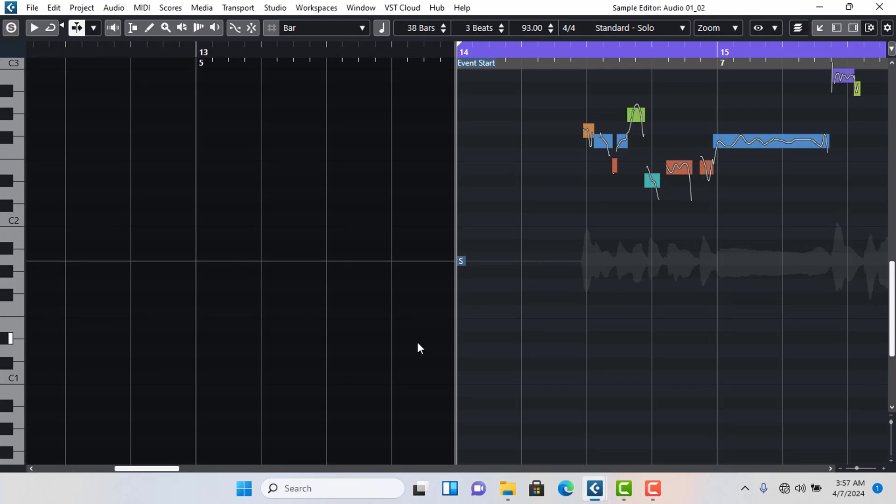
pyautogui.click(830, 469)
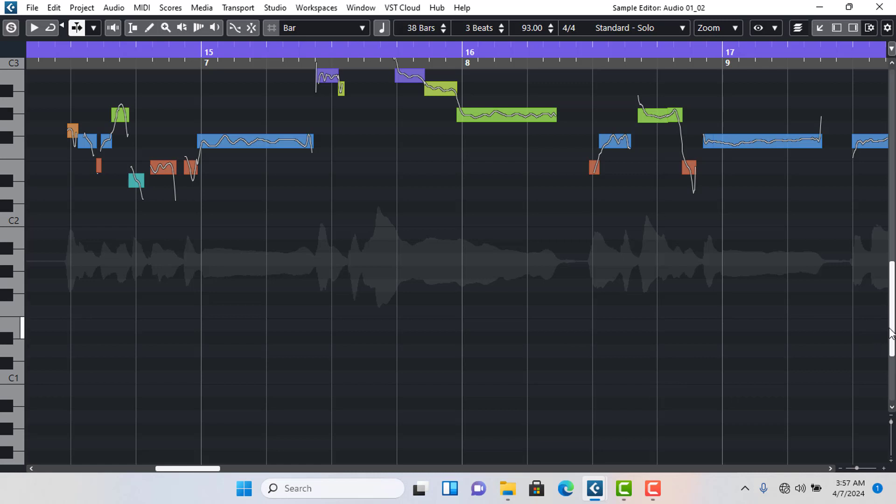
pyautogui.scroll(3, 889, 335)
pyautogui.scroll(2, 890, 289)
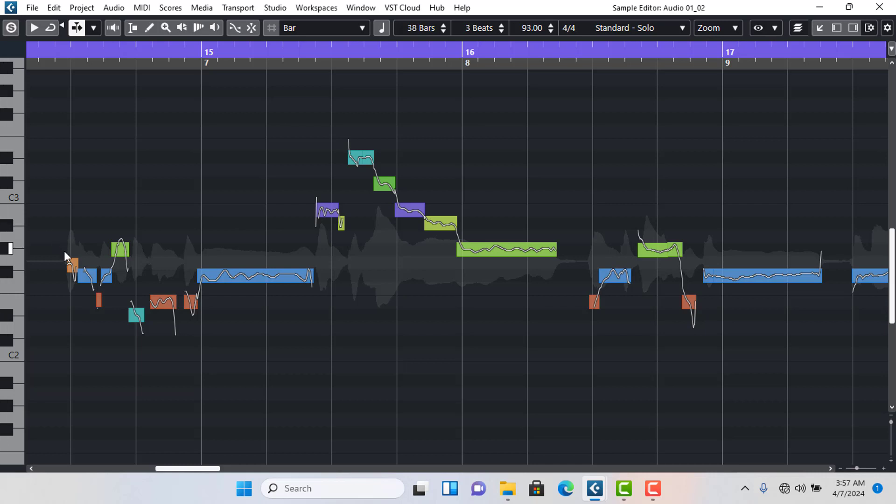
pyautogui.click(71, 272)
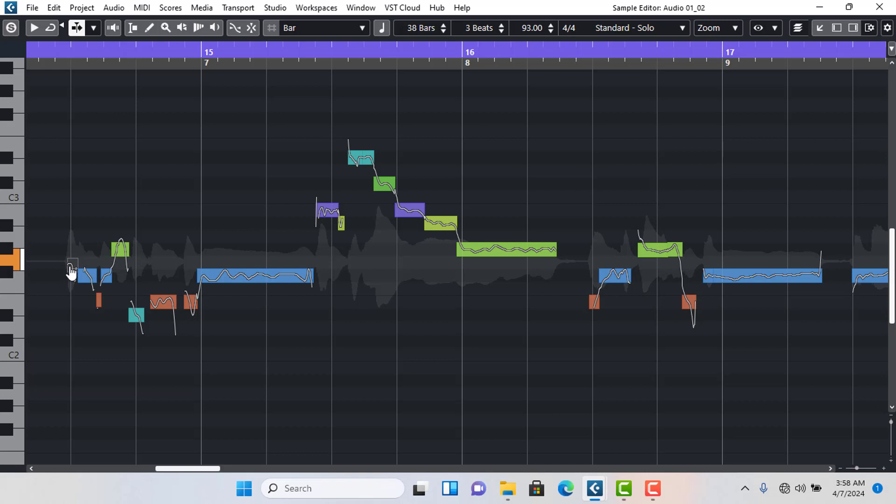
pyautogui.moveTo(71, 272); pyautogui.dragTo(70, 279)
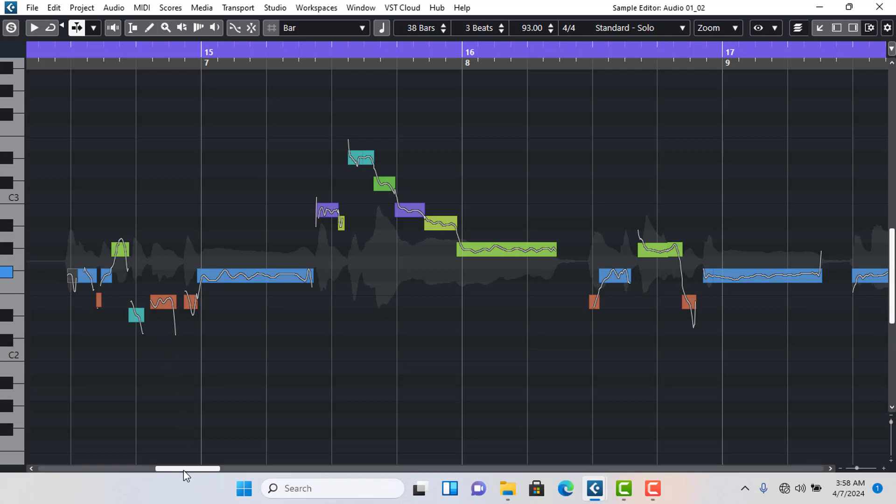
# Play the vocal phrase from just before its first note in bar 14 and check the higher notes in bar 15 individually.
pyautogui.moveTo(183, 470)
pyautogui.mouseDown()
pyautogui.moveTo(140, 469)
pyautogui.moveTo(166, 470)
pyautogui.mouseUp()
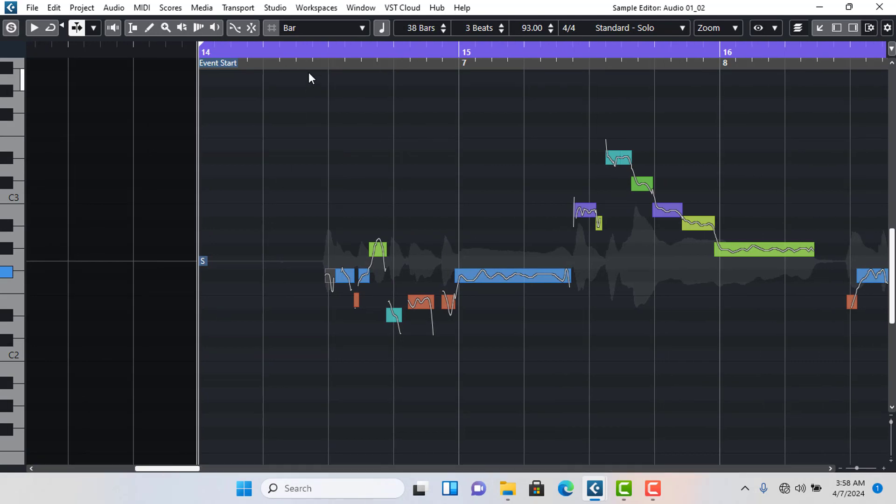
pyautogui.click(311, 53)
pyautogui.press('space')
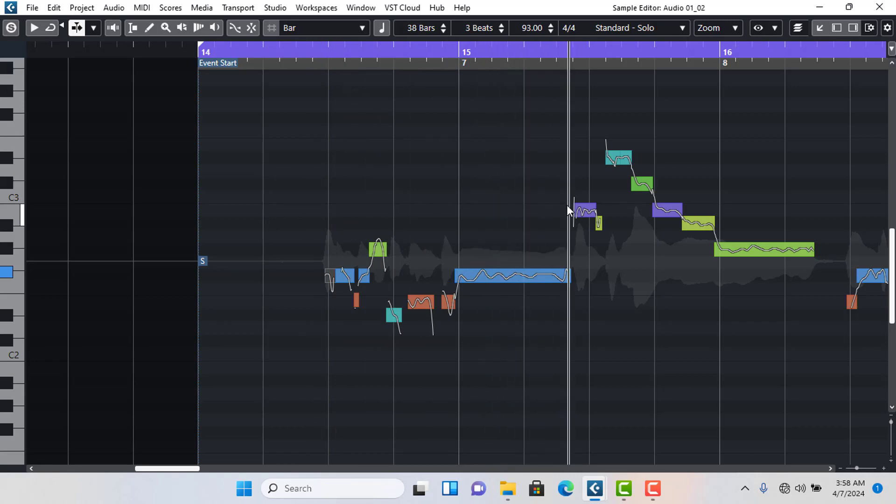
pyautogui.click(590, 218)
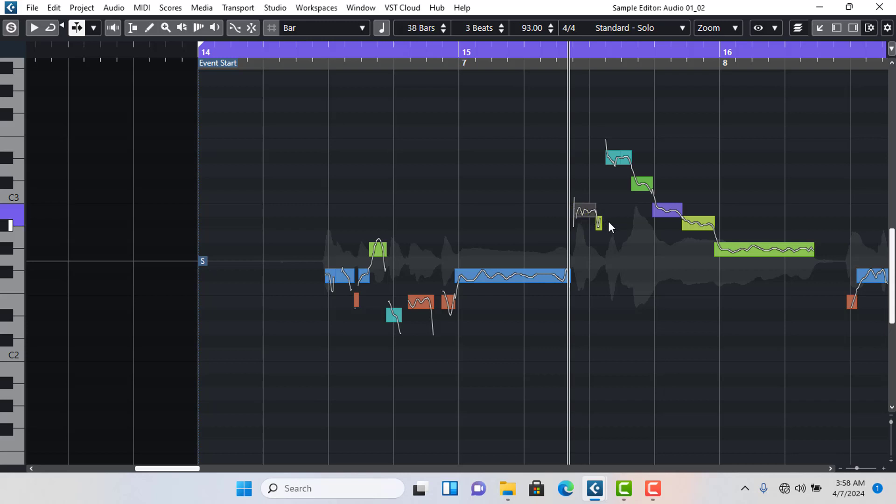
pyautogui.click(599, 223)
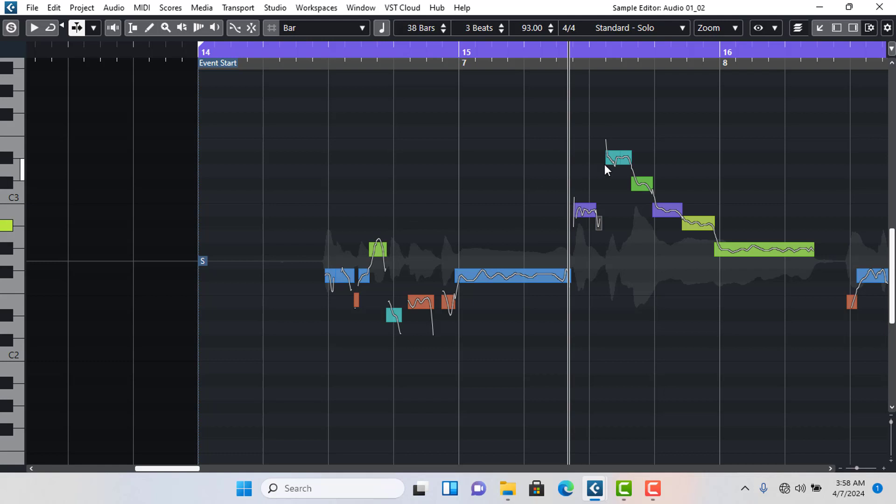
pyautogui.click(621, 160)
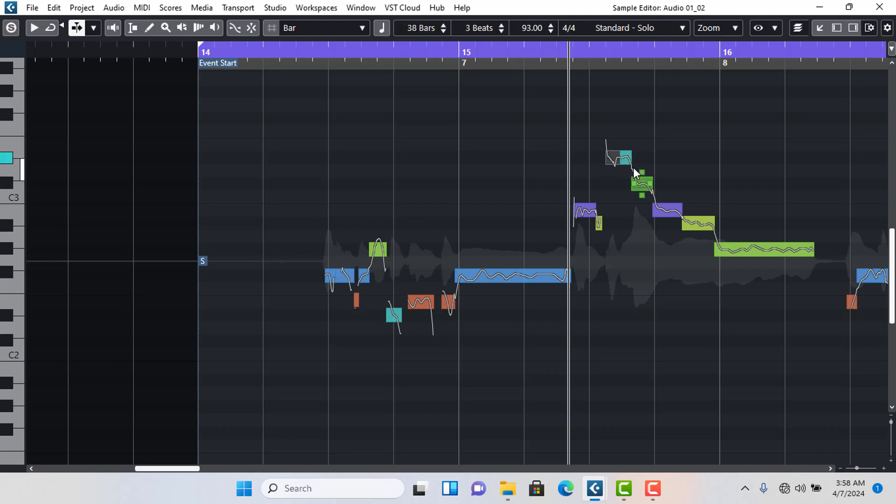
pyautogui.click(643, 187)
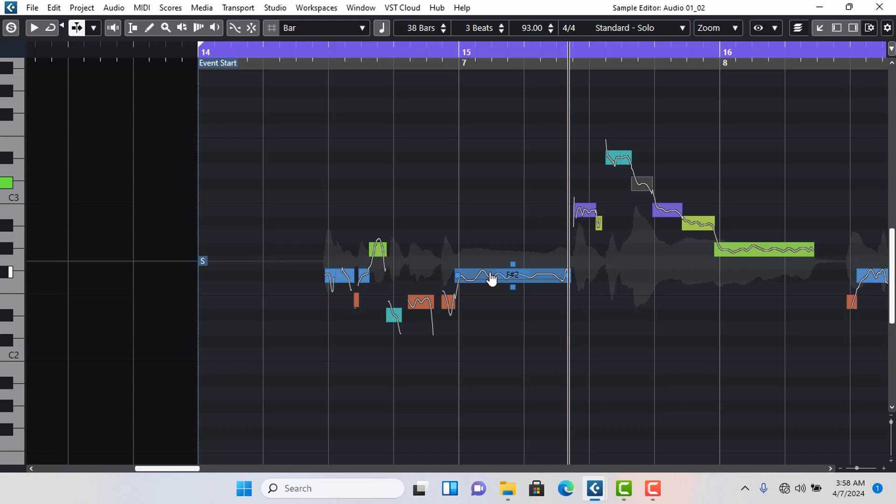
# Raise the long note at bar 15 to G2 and audition the phrase from bar 14.
pyautogui.moveTo(491, 279); pyautogui.dragTo(492, 267)
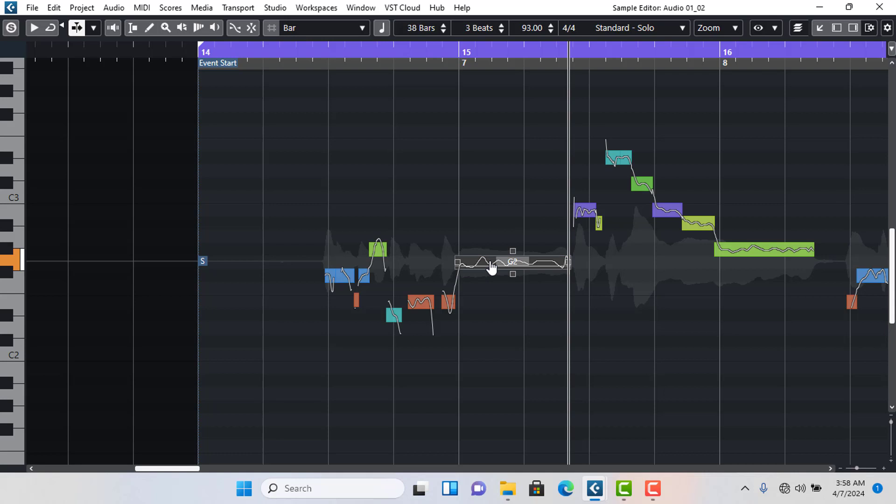
pyautogui.click(320, 55)
pyautogui.press('space')
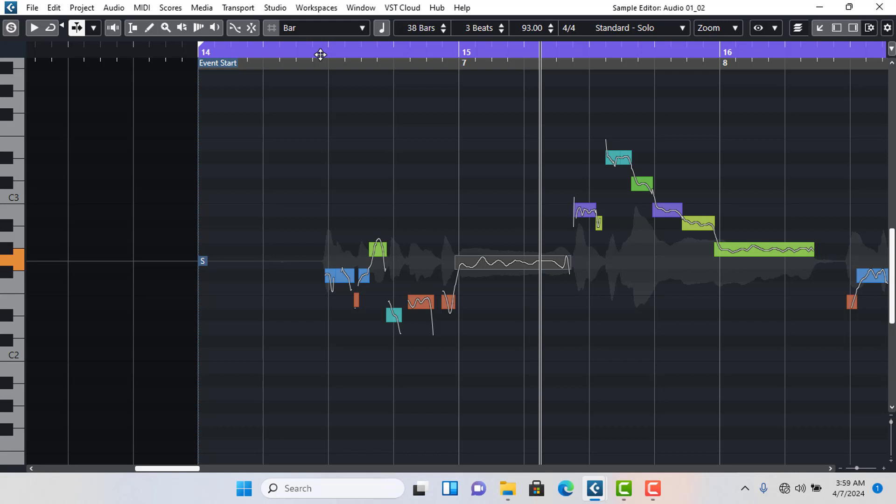
pyautogui.click(320, 55)
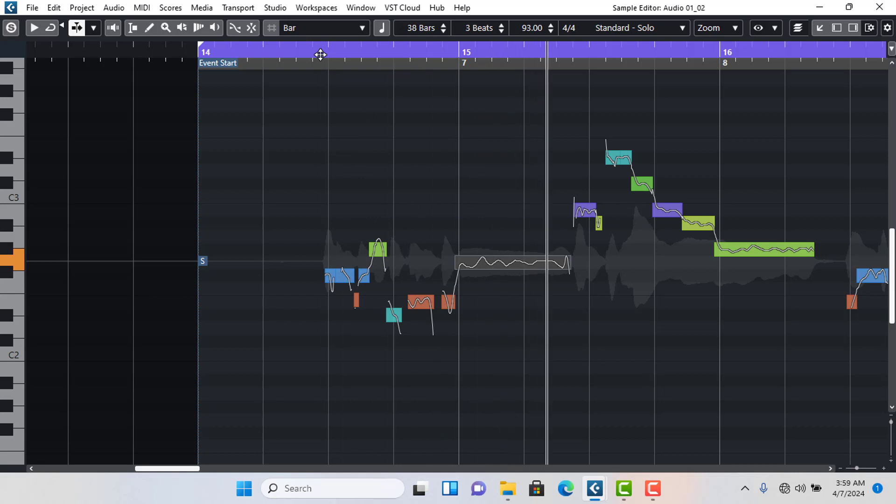
pyautogui.press('space')
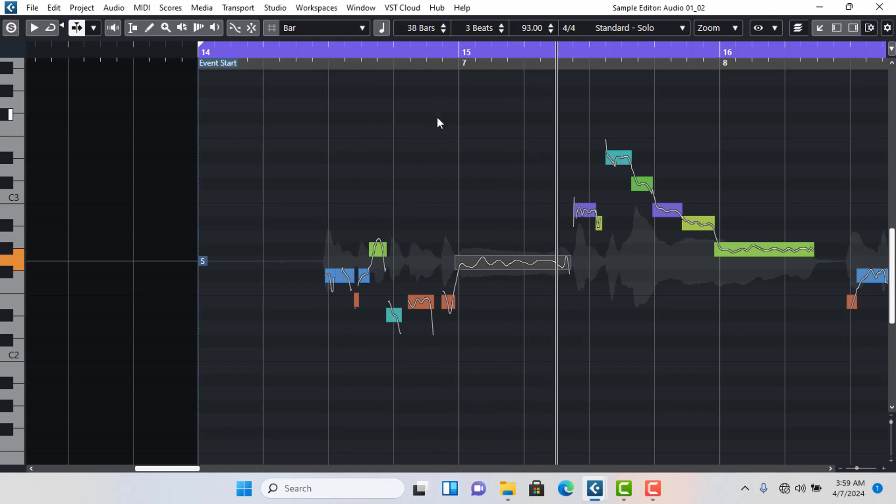
# Raise the long note at bar 15 to G#2 and play the phrase again.
pyautogui.click(515, 262)
pyautogui.moveTo(516, 262); pyautogui.dragTo(516, 257)
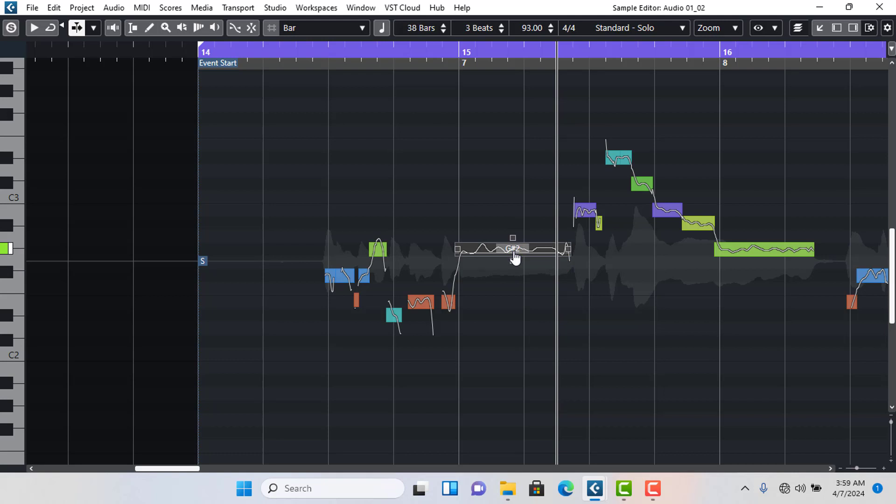
pyautogui.click(309, 55)
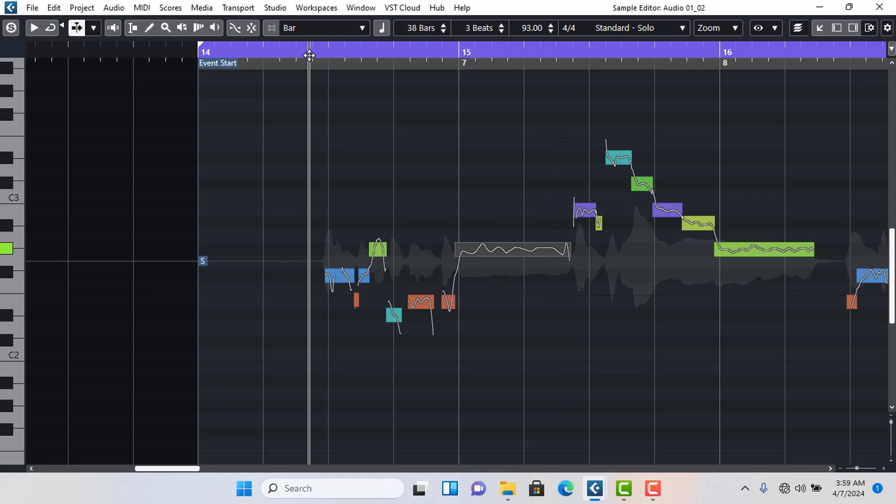
pyautogui.press('space')
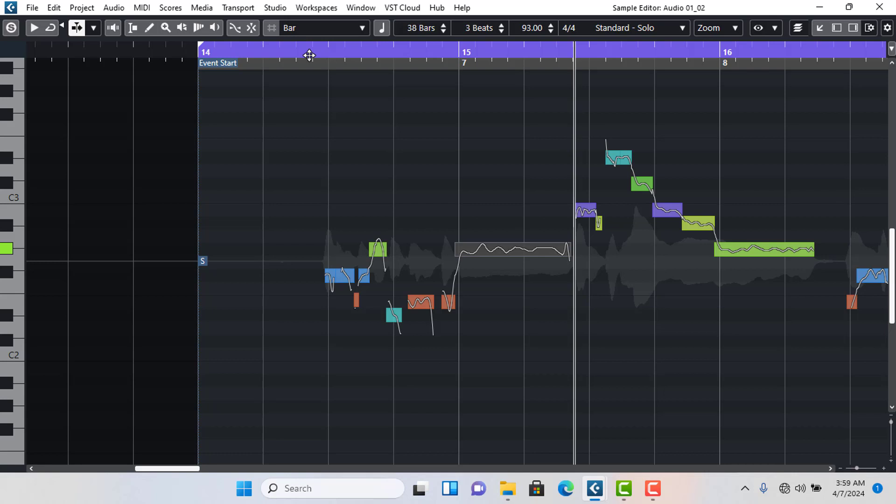
# Return the long note at bar 15 to F#2 and play the phrase from bar 14.
pyautogui.moveTo(504, 237)
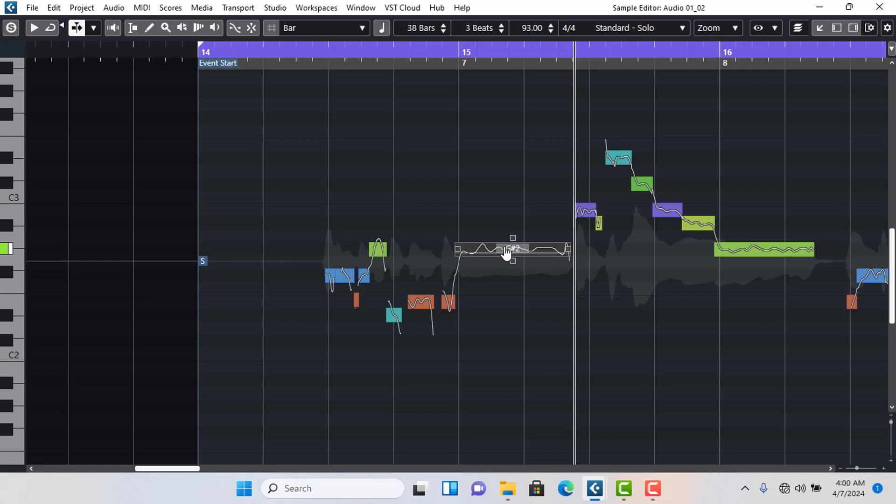
pyautogui.moveTo(507, 252); pyautogui.dragTo(516, 280)
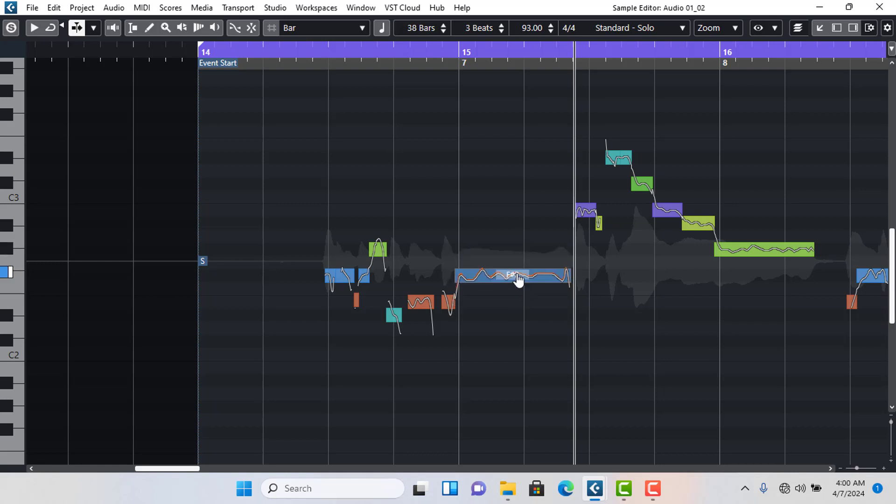
pyautogui.click(318, 54)
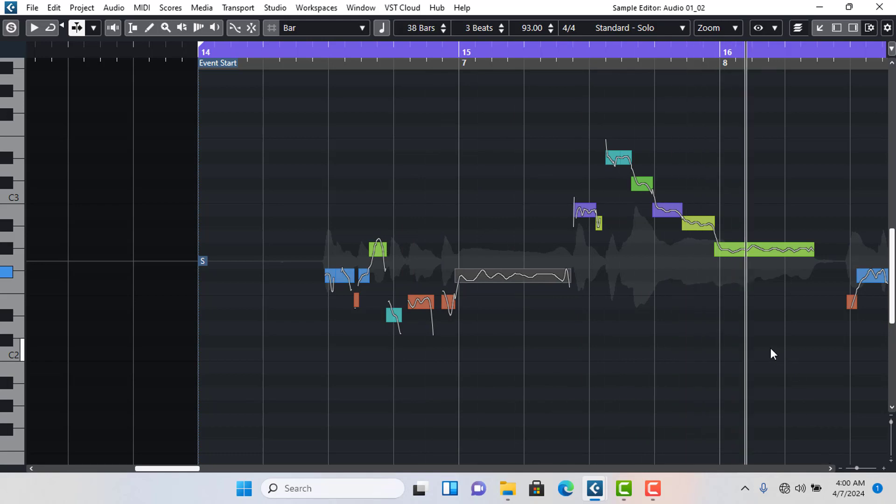
# Lower the note just before bar 16 one semitone to A2 and play back the second half of bar 15.
pyautogui.click(700, 229)
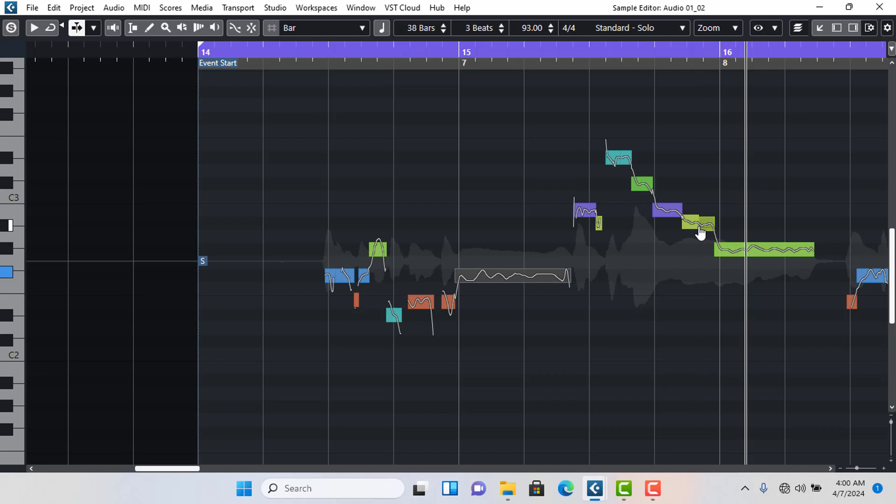
pyautogui.click(695, 226)
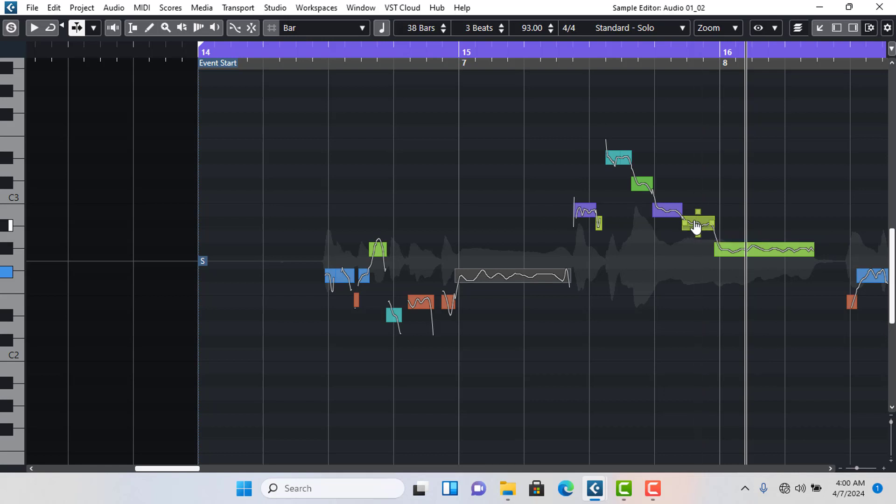
pyautogui.moveTo(696, 223); pyautogui.dragTo(695, 236)
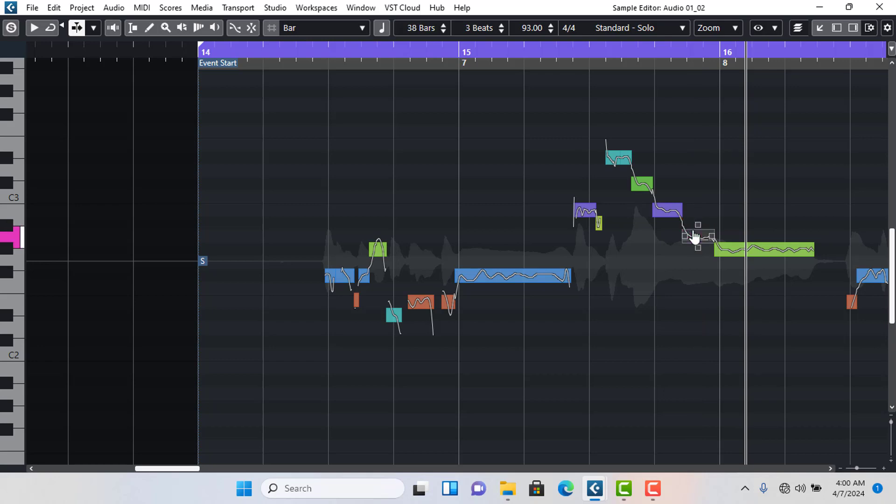
pyautogui.click(541, 53)
pyautogui.press('space')
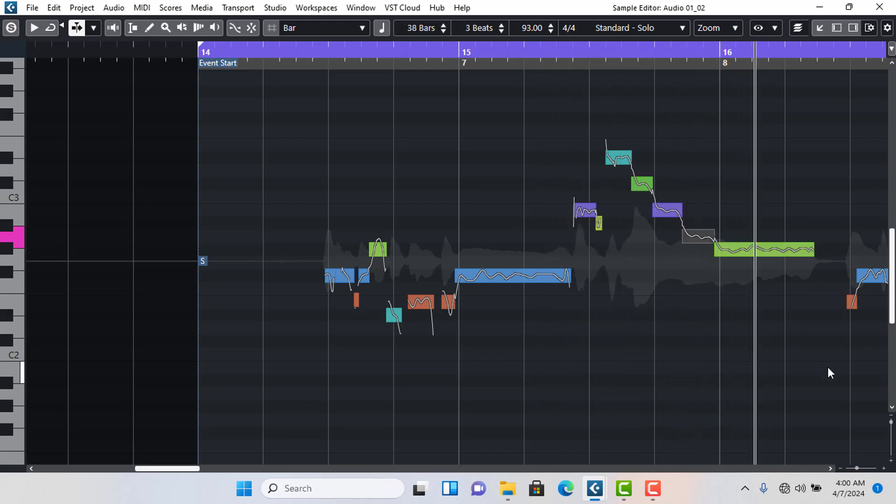
# Raise the note just before bar 16 back to A#2 and play the phrase from the middle of bar 15.
pyautogui.press('Up')
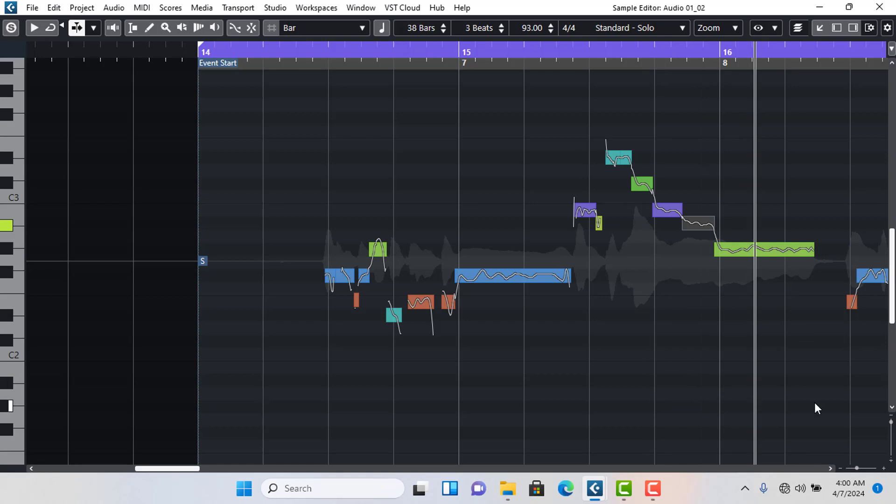
pyautogui.click(830, 468)
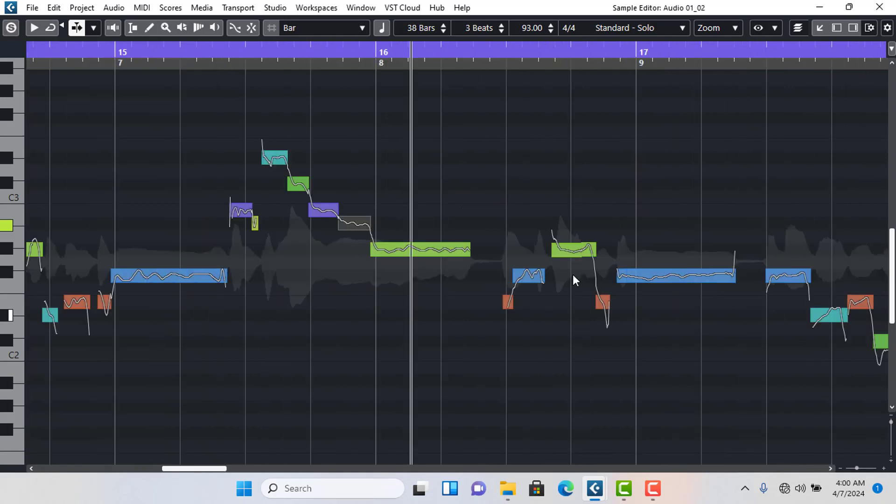
pyautogui.click(177, 50)
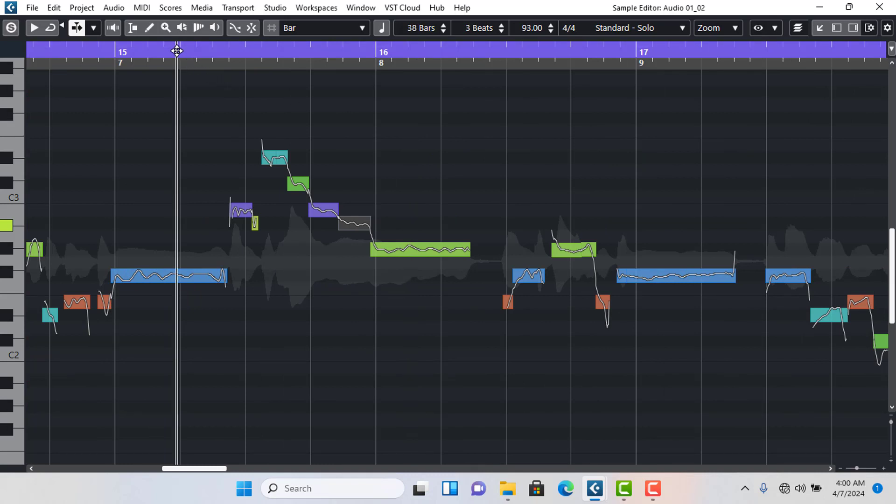
pyautogui.press('space')
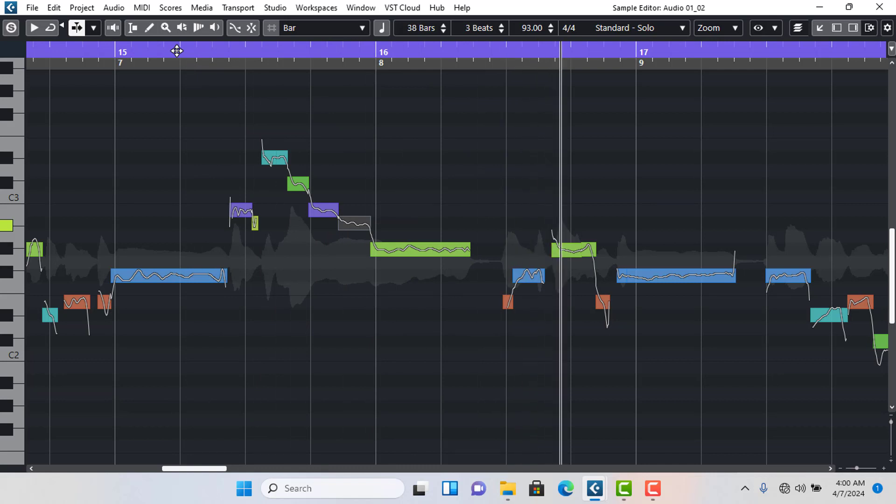
pyautogui.press('space')
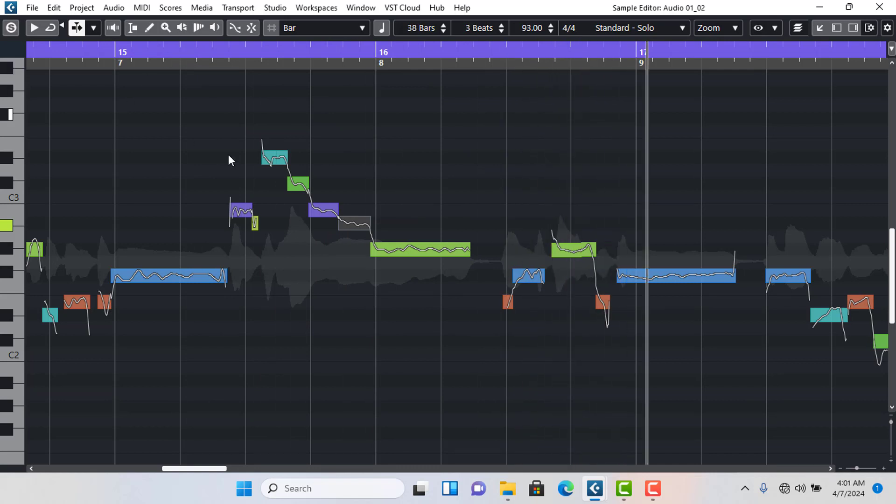
# Select the C#3 note in the second half of bar 15 and listen through the vocal to bar 22.
pyautogui.moveTo(308, 195)
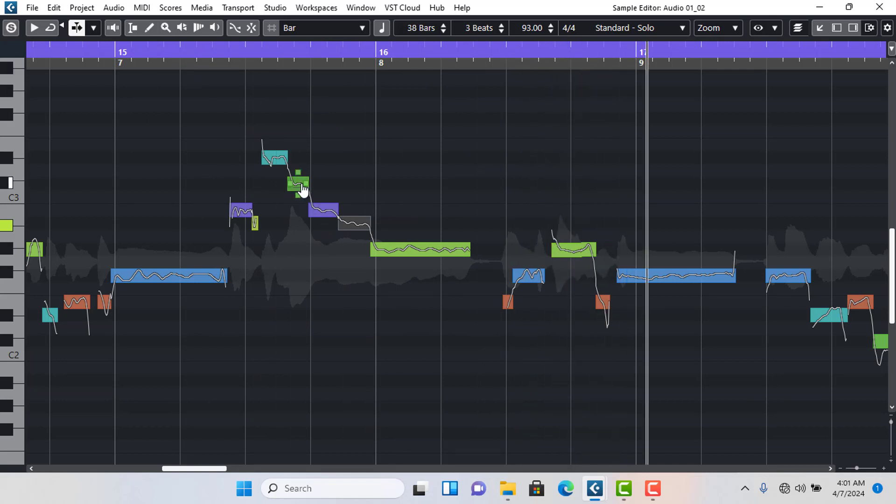
pyautogui.click(300, 191)
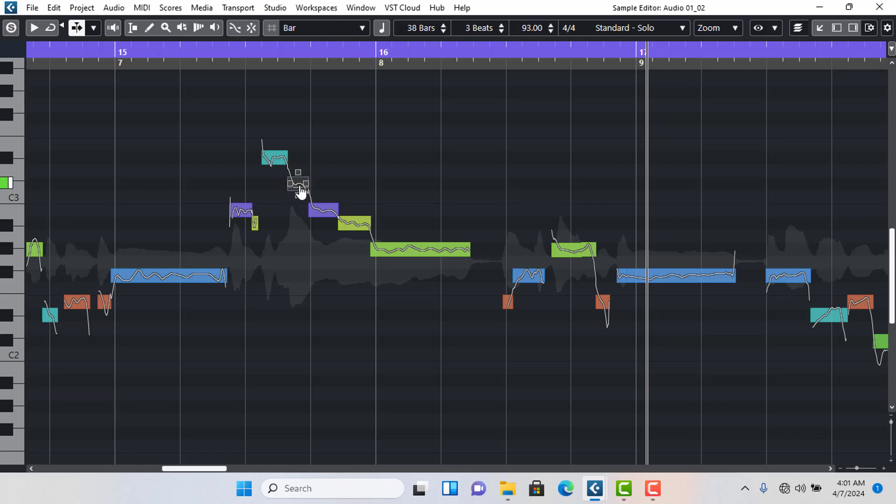
pyautogui.press('space')
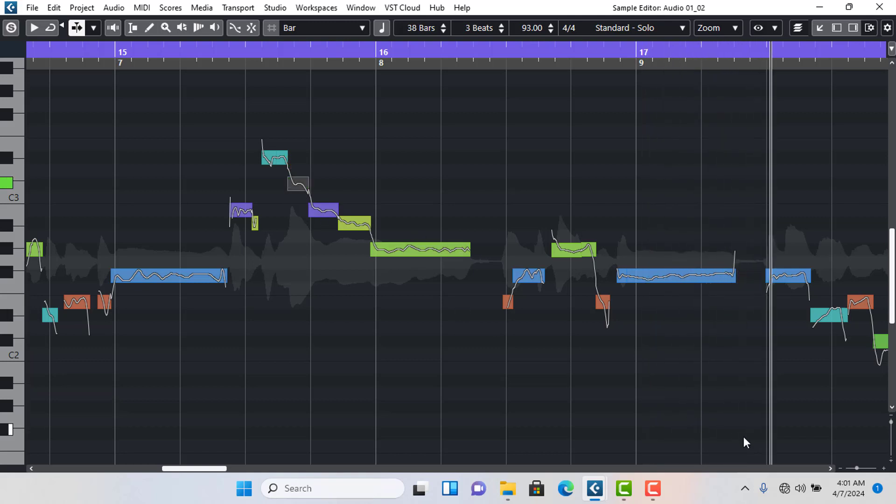
pyautogui.click(830, 468)
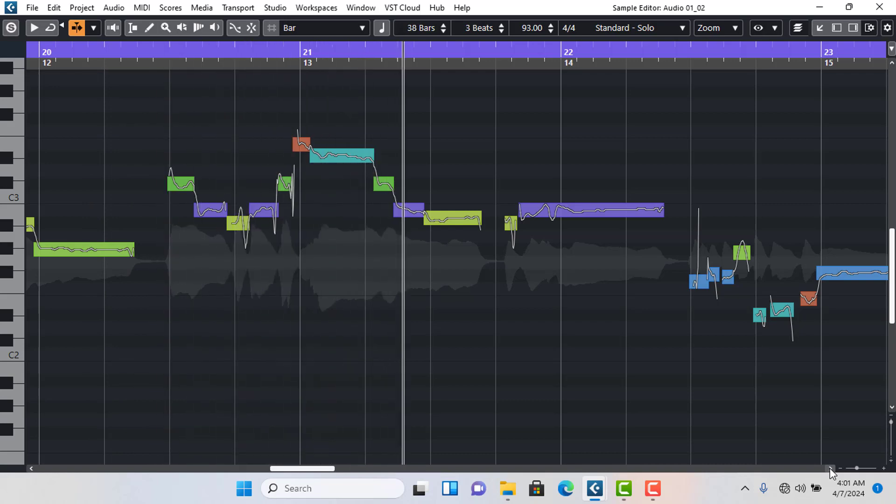
pyautogui.click(830, 469)
pyautogui.click(830, 469)
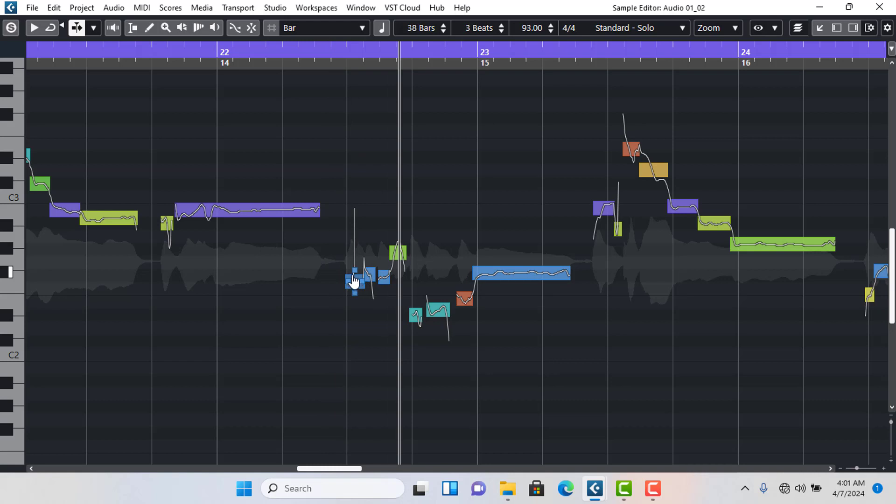
# Snap the short notes in the second half of bar 22 to F#2 and D#2 and play them back.
pyautogui.moveTo(356, 286); pyautogui.dragTo(356, 281)
pyautogui.click(384, 280)
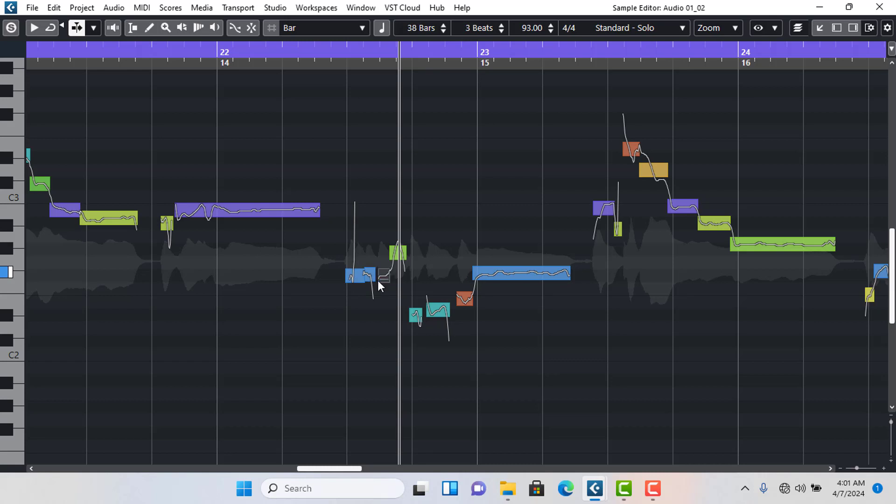
pyautogui.click(415, 316)
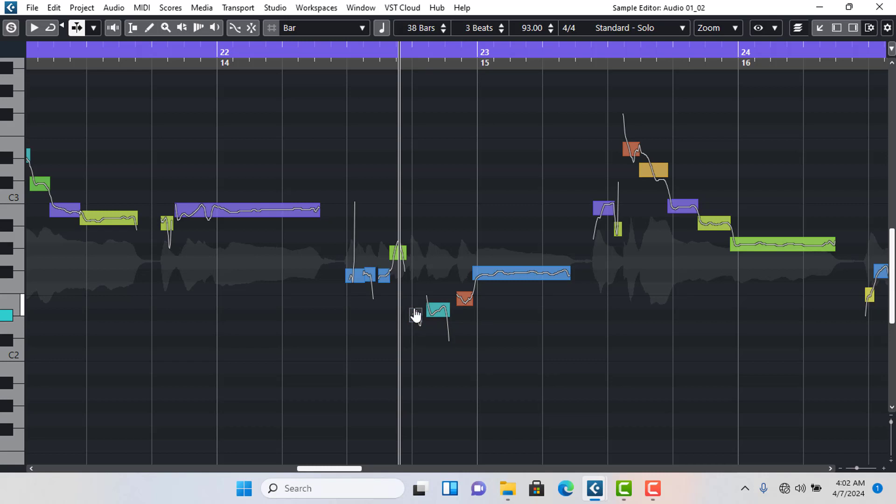
pyautogui.moveTo(436, 312); pyautogui.dragTo(437, 322)
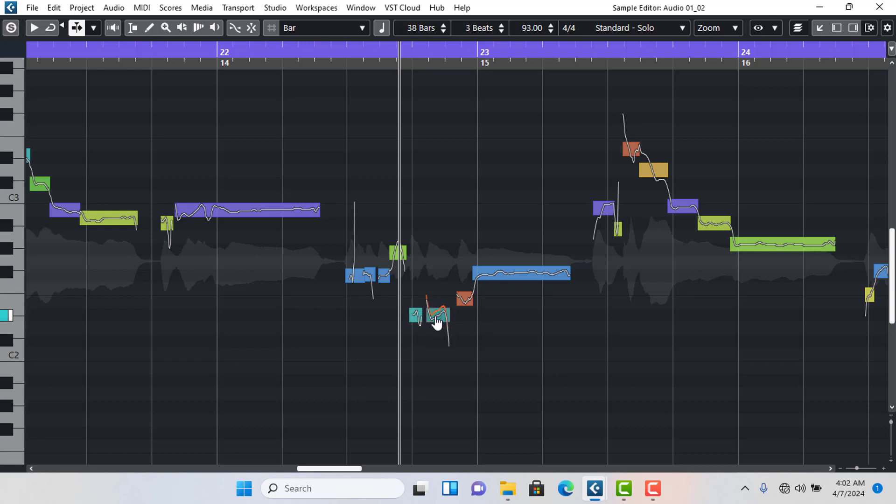
pyautogui.click(310, 57)
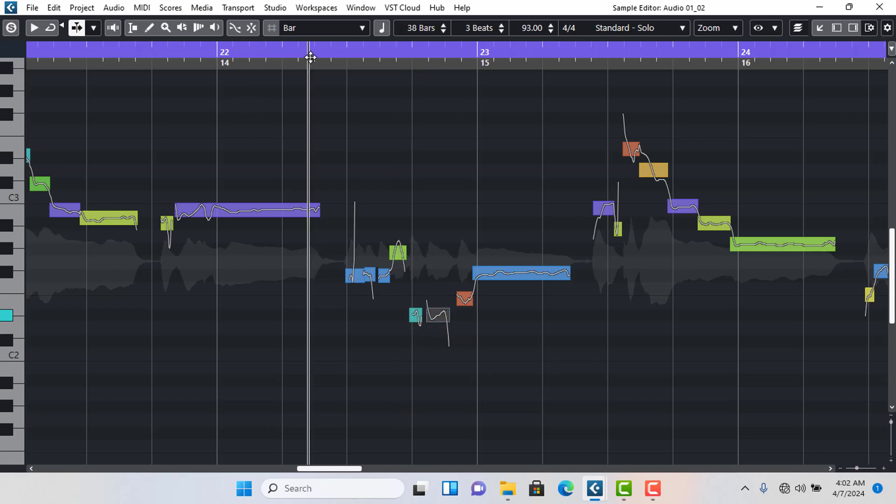
pyautogui.press('space')
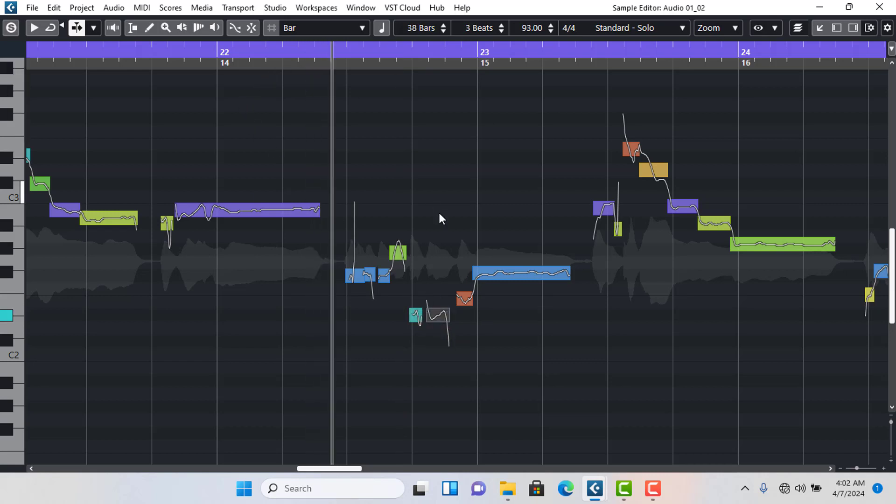
# Snap the note just before bar 23 to E2 and the long note at bar 23 to F#2.
pyautogui.click(468, 301)
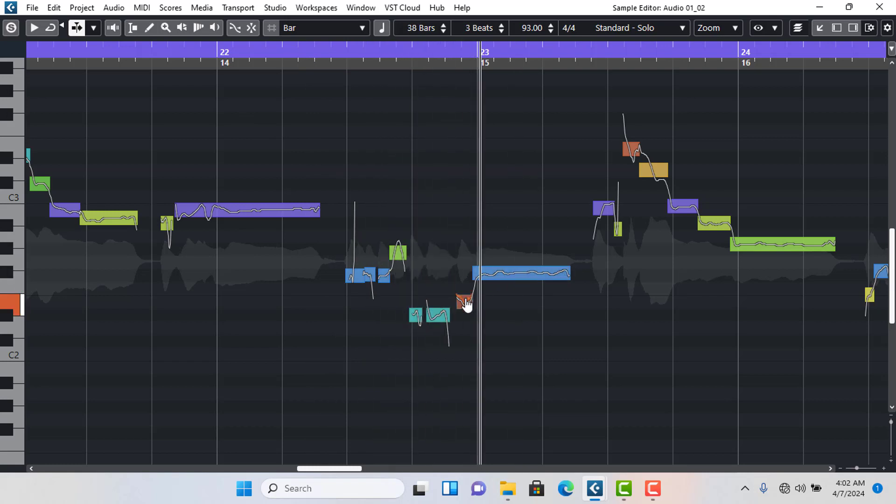
pyautogui.moveTo(466, 304)
pyautogui.mouseDown()
pyautogui.moveTo(466, 294)
pyautogui.moveTo(468, 304)
pyautogui.mouseUp()
pyautogui.moveTo(507, 280); pyautogui.dragTo(507, 282)
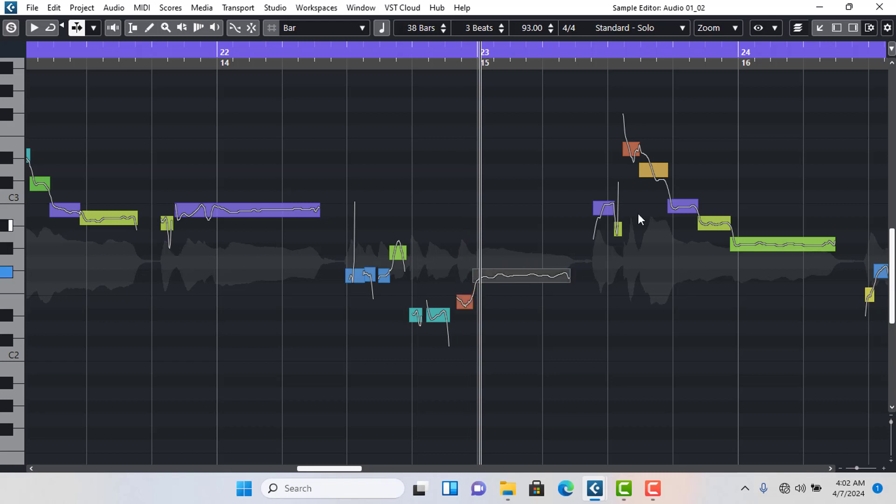
# Snap the three notes around the middle of bar 23 to B2, A#2 and D#3 and audition the phrase.
pyautogui.click(607, 215)
pyautogui.click(619, 230)
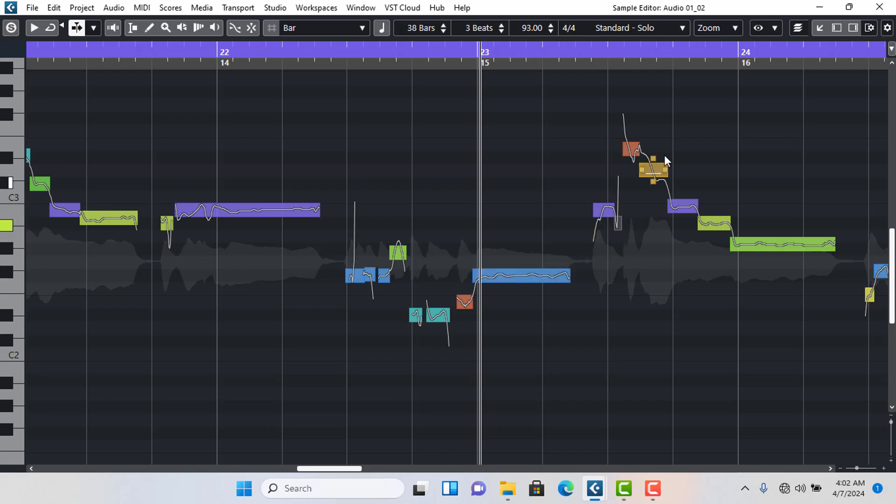
pyautogui.press('space')
pyautogui.click(630, 151)
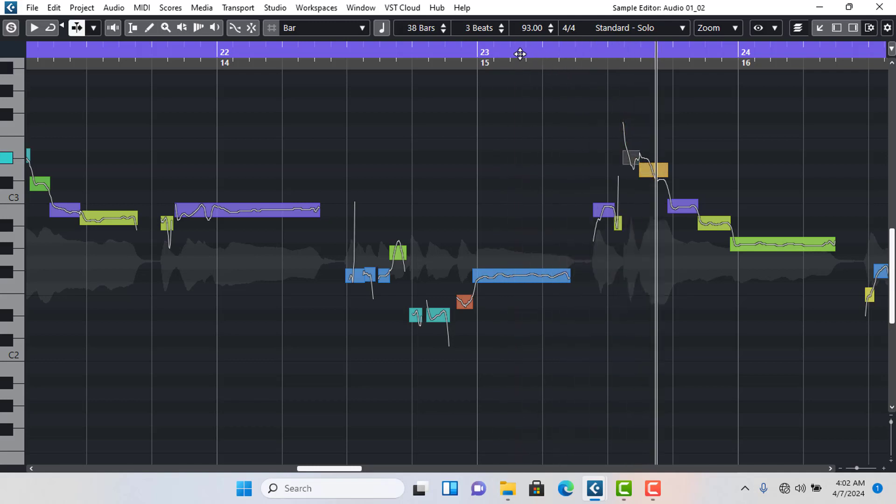
pyautogui.click(504, 55)
# Try the second high note in bar 23 at D#3 and at C#3, playing the phrase after each change.
pyautogui.click(831, 468)
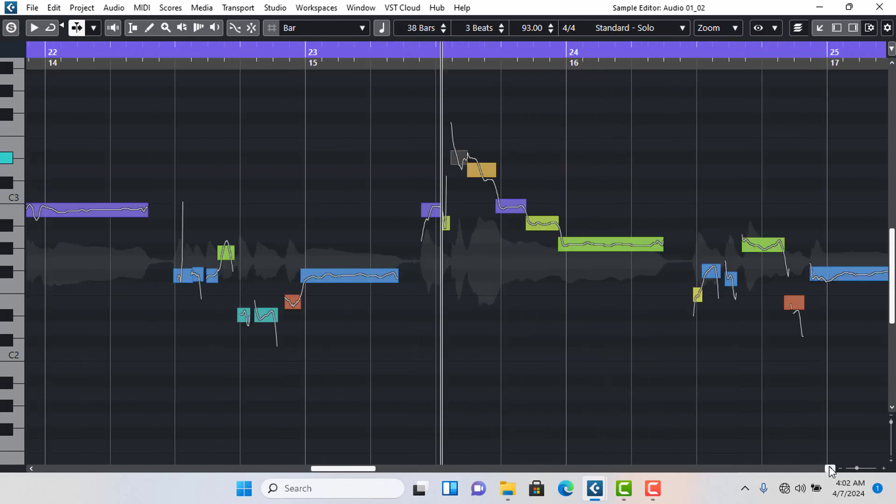
pyautogui.click(830, 468)
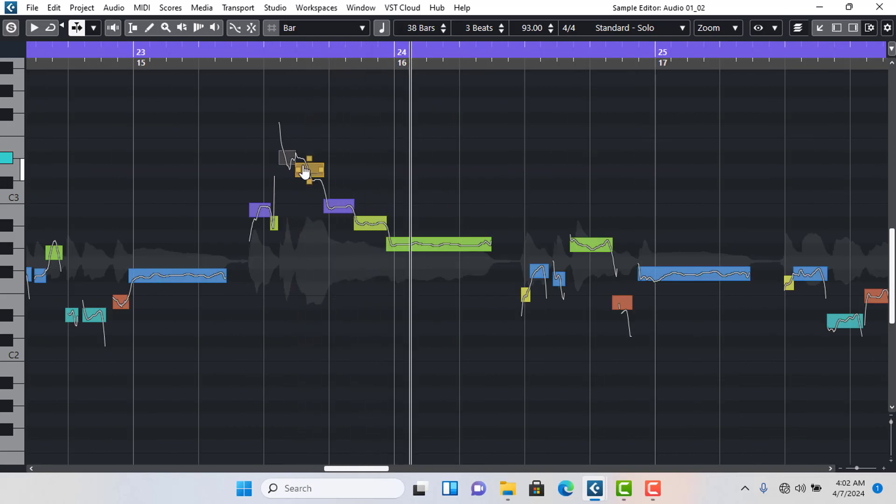
pyautogui.moveTo(304, 169)
pyautogui.mouseDown()
pyautogui.moveTo(305, 183)
pyautogui.moveTo(304, 157)
pyautogui.mouseUp()
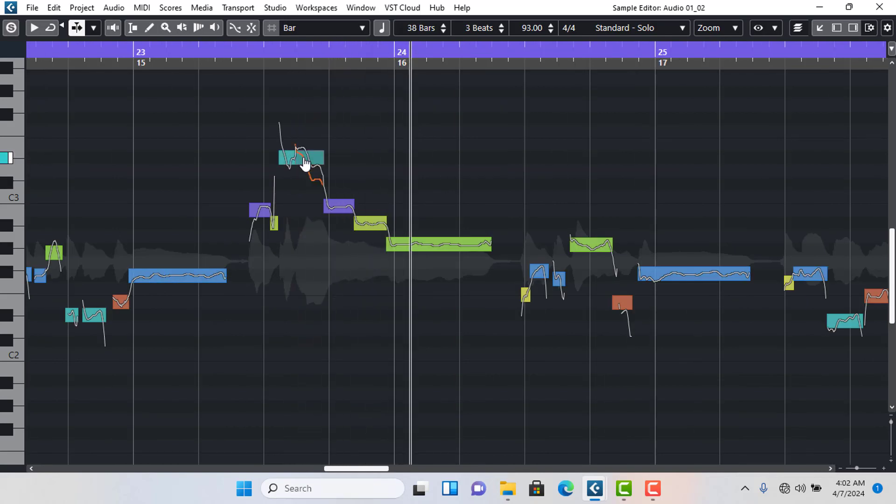
pyautogui.click(225, 53)
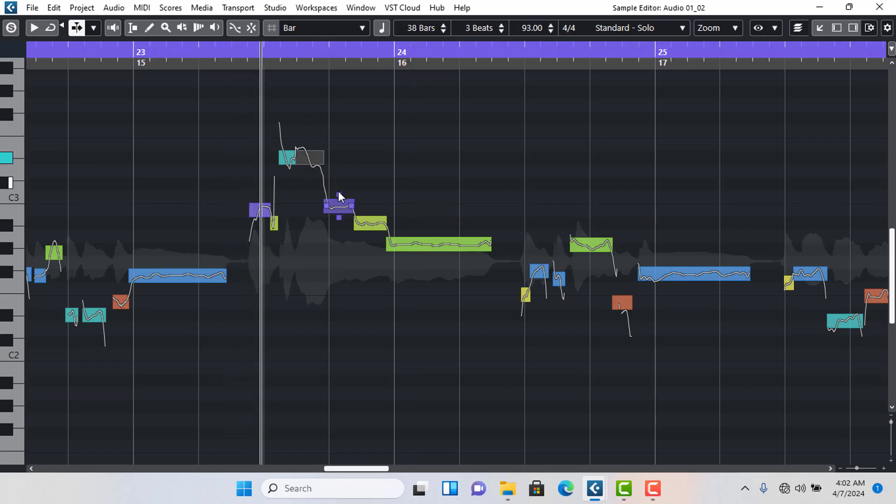
pyautogui.moveTo(312, 163); pyautogui.dragTo(313, 184)
pyautogui.click(233, 51)
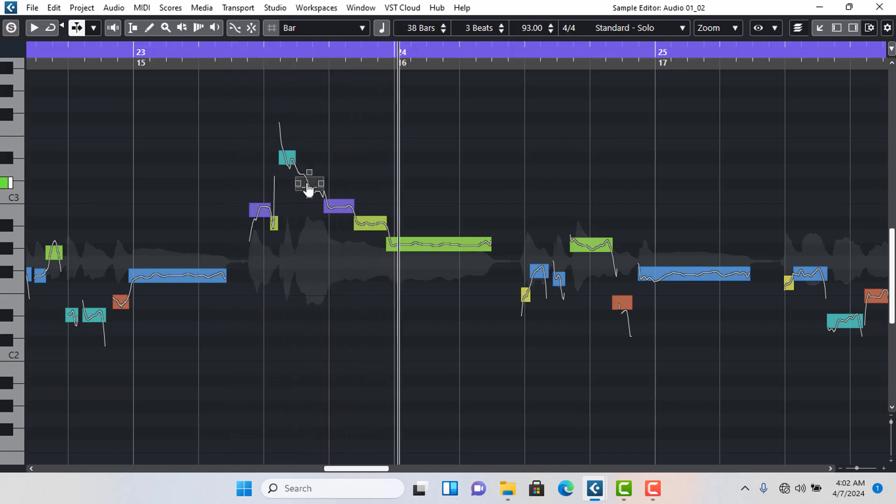
# Raise both high notes in the second half of bar 23 to E3 and audition the phrase.
pyautogui.moveTo(289, 161); pyautogui.dragTo(314, 156)
pyautogui.click(242, 54)
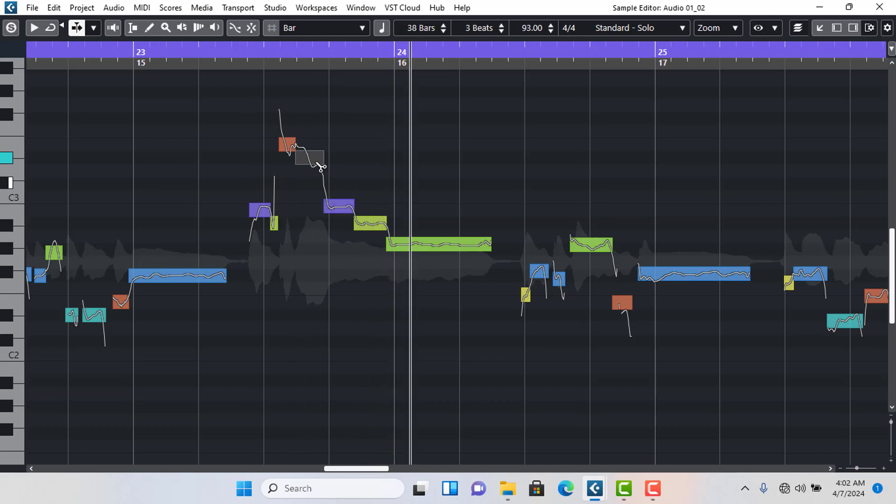
pyautogui.moveTo(313, 159)
pyautogui.mouseDown()
pyautogui.moveTo(315, 186)
pyautogui.moveTo(310, 145)
pyautogui.mouseUp()
pyautogui.click(248, 51)
pyautogui.click(235, 53)
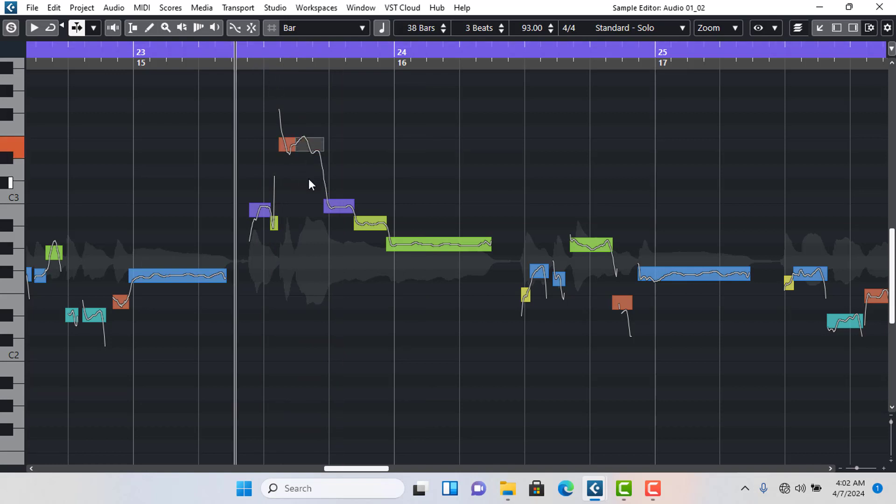
# Set the notes directly before and after the high pair in bar 23 to B2 and play the phrase.
pyautogui.click(338, 210)
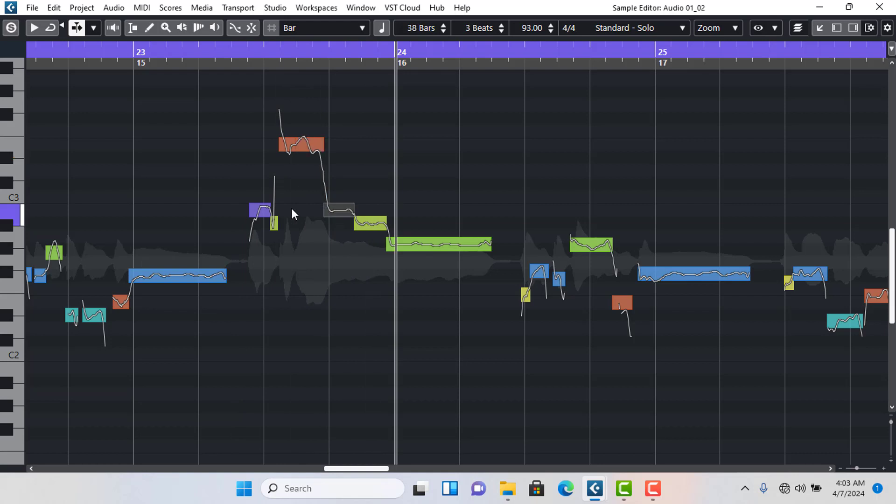
pyautogui.click(276, 224)
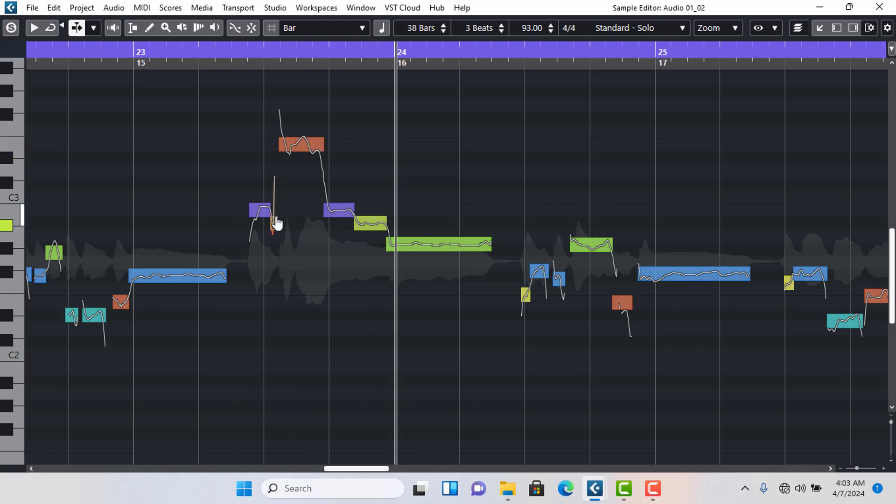
pyautogui.moveTo(277, 224); pyautogui.dragTo(275, 212)
pyautogui.click(231, 53)
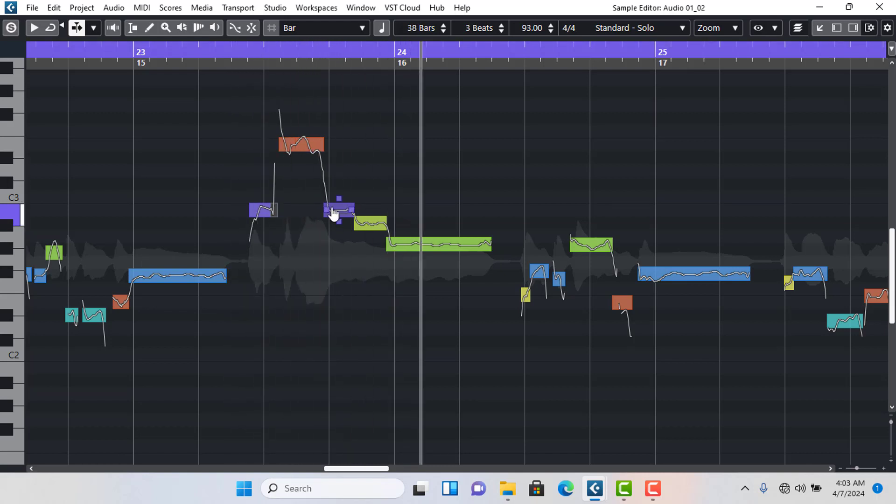
# Retune the three descending notes leading into bar 24 to C#3, A#2 and G#2 and play the phrase.
pyautogui.moveTo(333, 214); pyautogui.dragTo(335, 184)
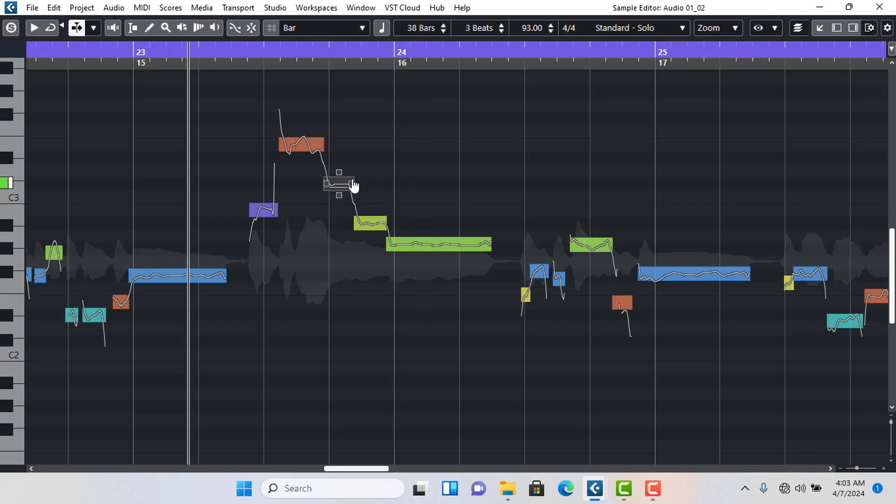
pyautogui.press('space')
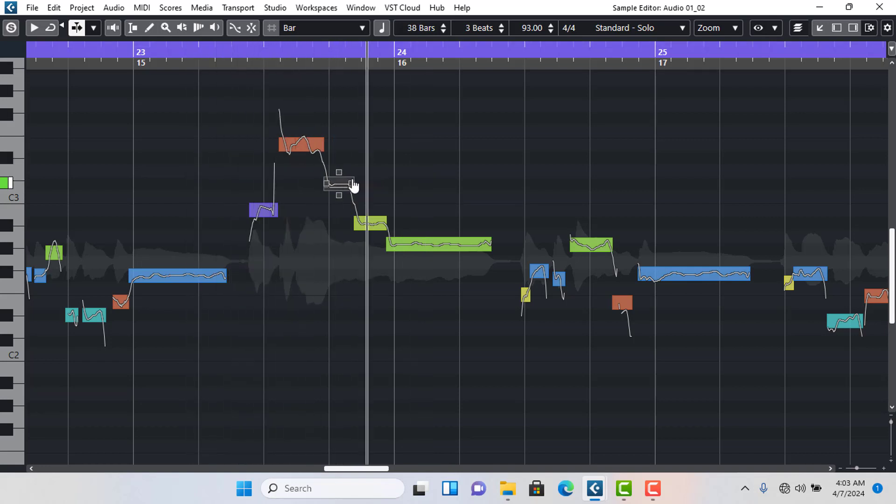
pyautogui.click(365, 224)
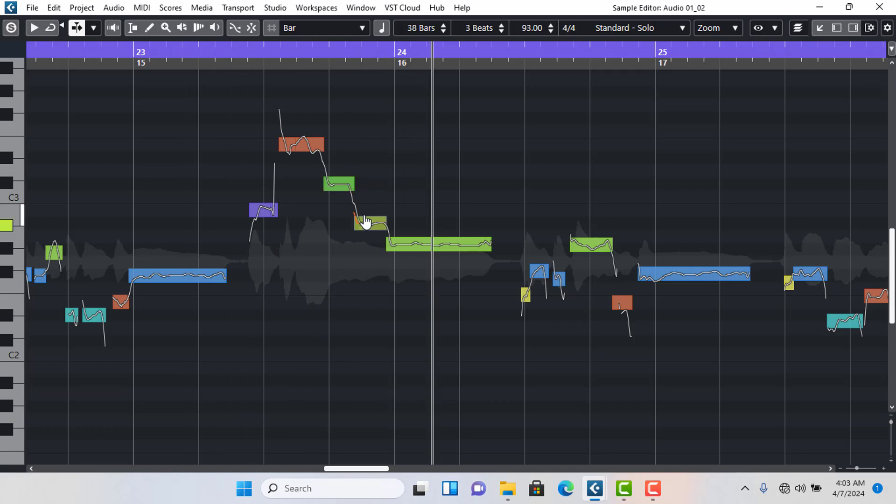
pyautogui.click(426, 247)
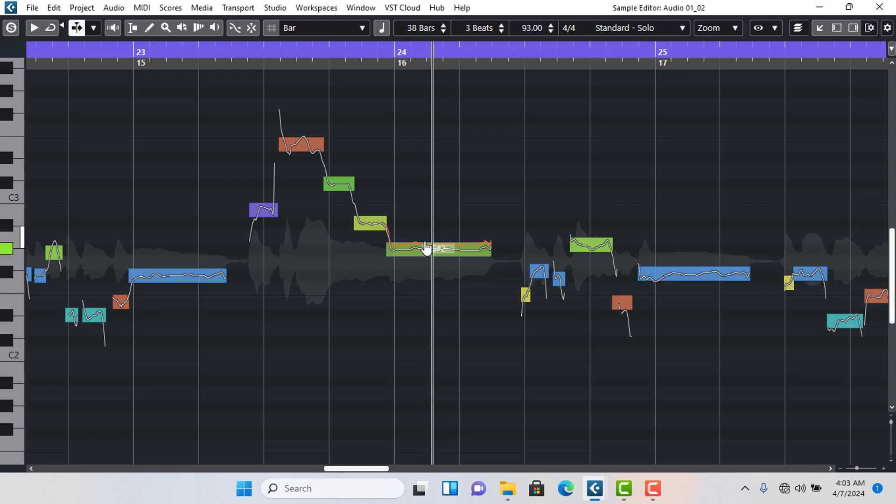
pyautogui.click(220, 52)
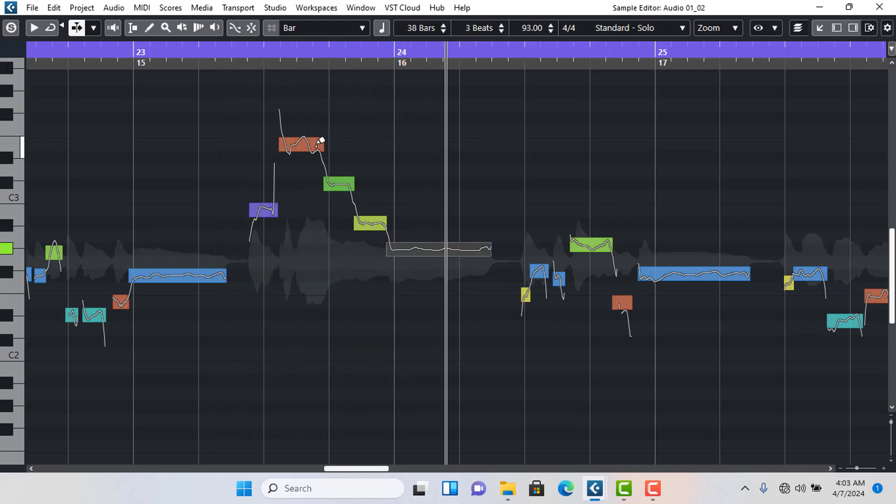
# Lower the second high note in bar 23 to D#3 and play the phrase, checking the C#3 note that follows.
pyautogui.moveTo(315, 151); pyautogui.dragTo(314, 159)
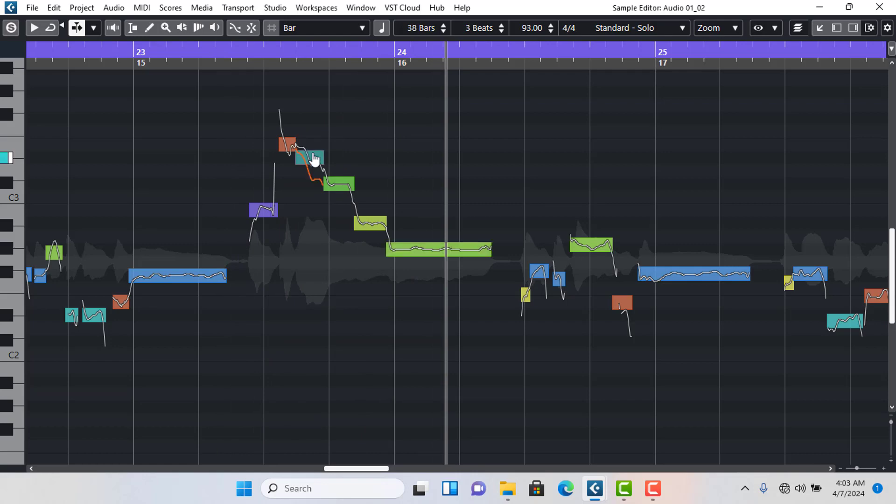
pyautogui.click(210, 51)
pyautogui.press('space')
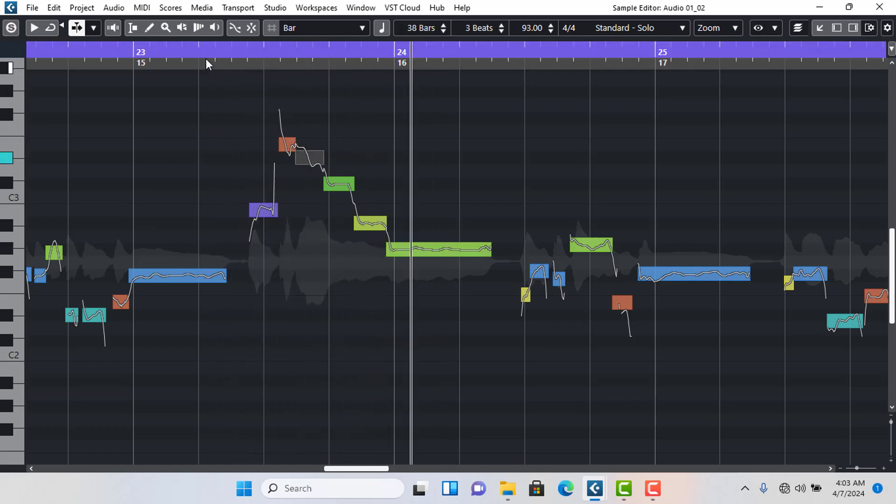
pyautogui.press('space')
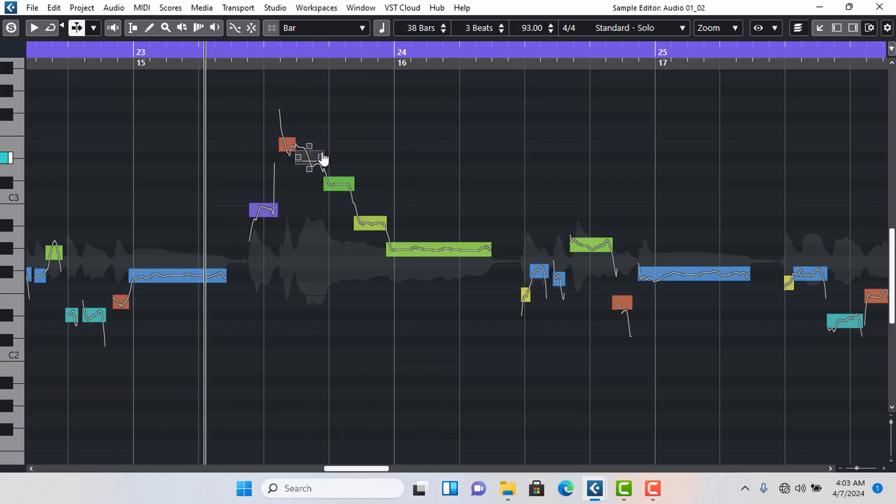
pyautogui.press('space')
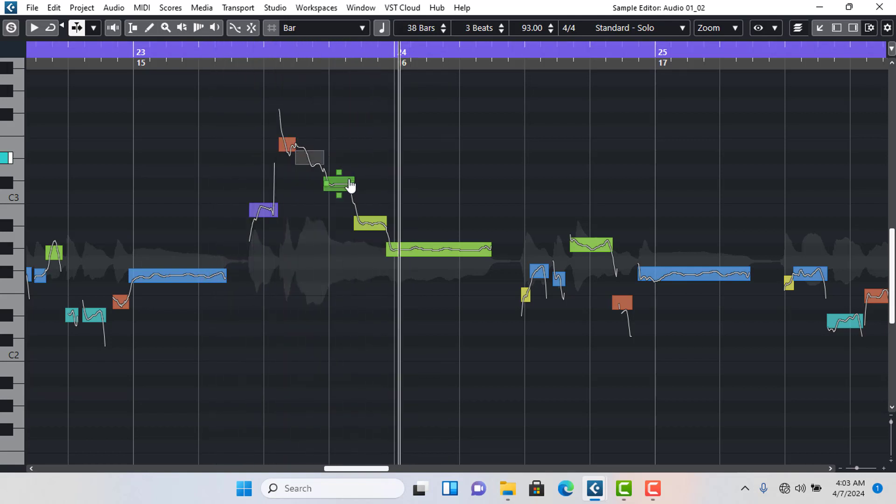
pyautogui.click(344, 184)
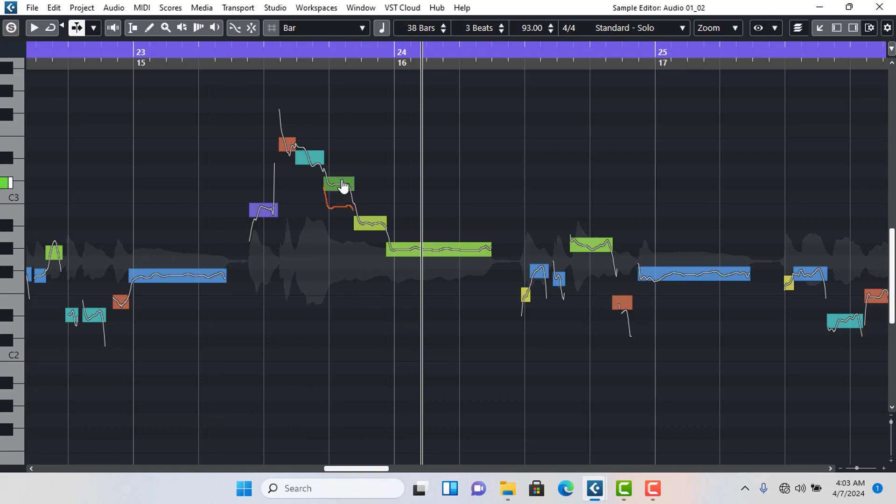
pyautogui.click(203, 52)
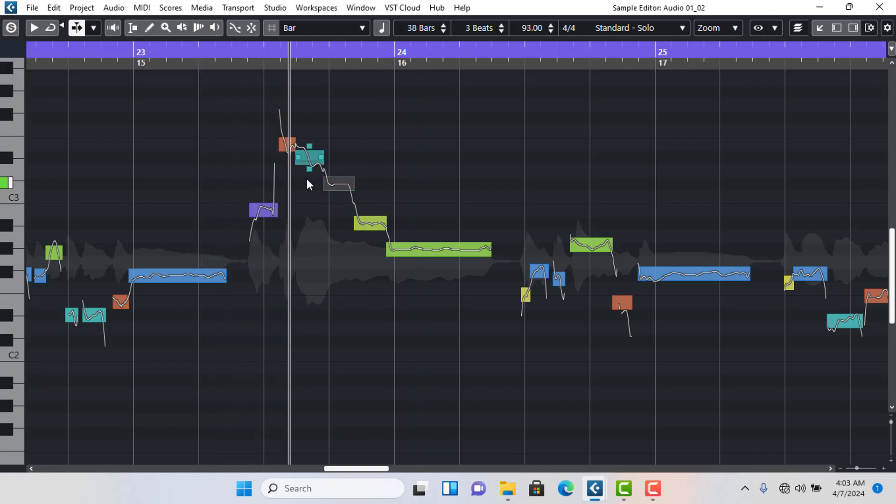
# Raise the last short note before bar 24 to B2 and audition the phrase.
pyautogui.click(371, 221)
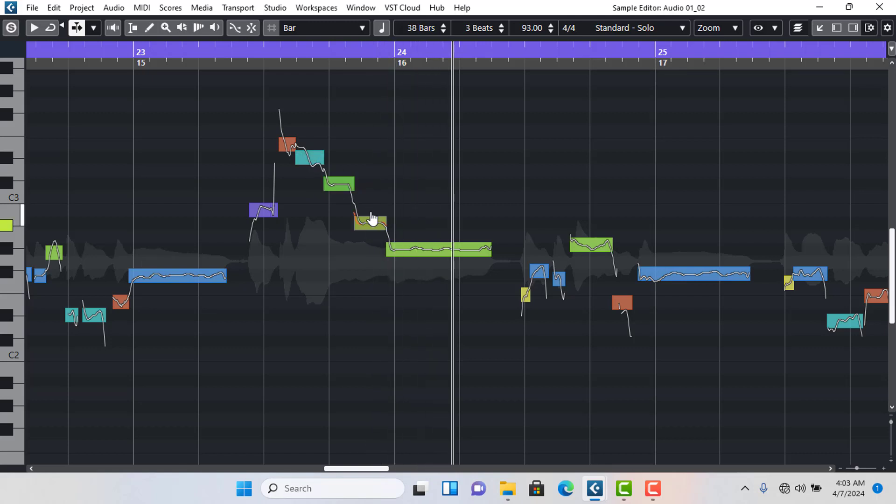
pyautogui.moveTo(372, 218); pyautogui.dragTo(371, 207)
pyautogui.click(227, 52)
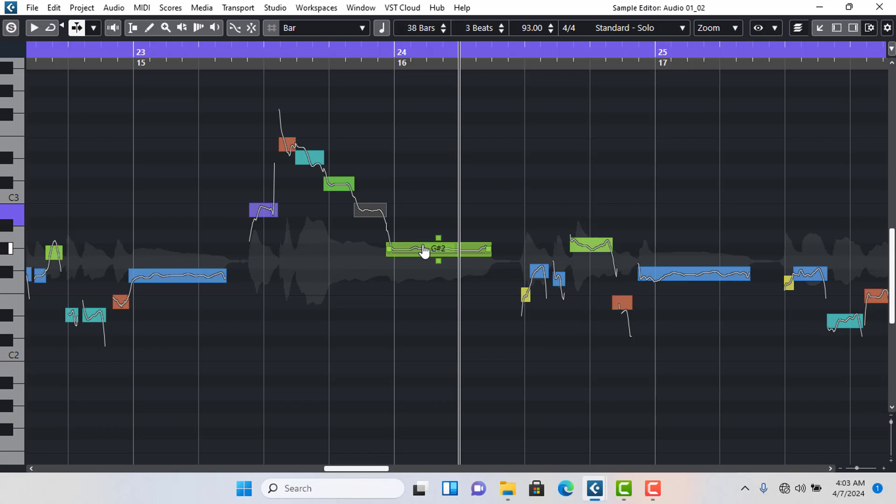
pyautogui.click(184, 53)
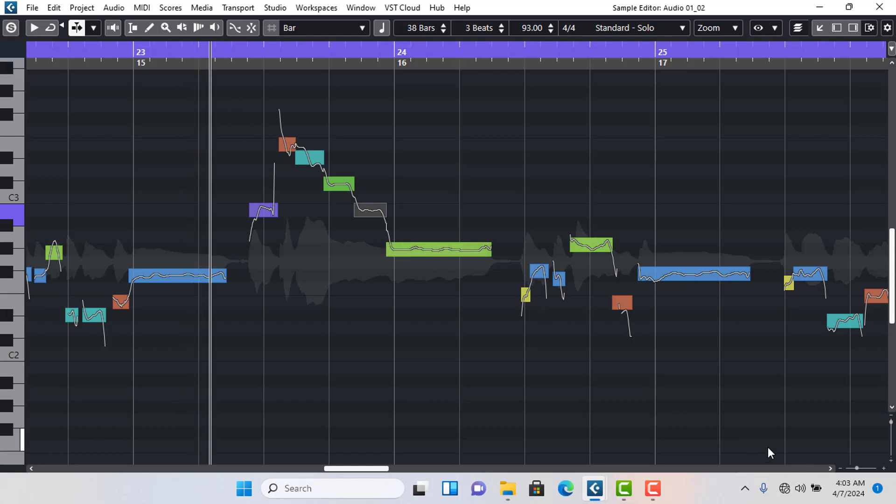
# Tune the short opening notes in the second half of bar 24 to F#2.
pyautogui.click(830, 469)
pyautogui.click(831, 469)
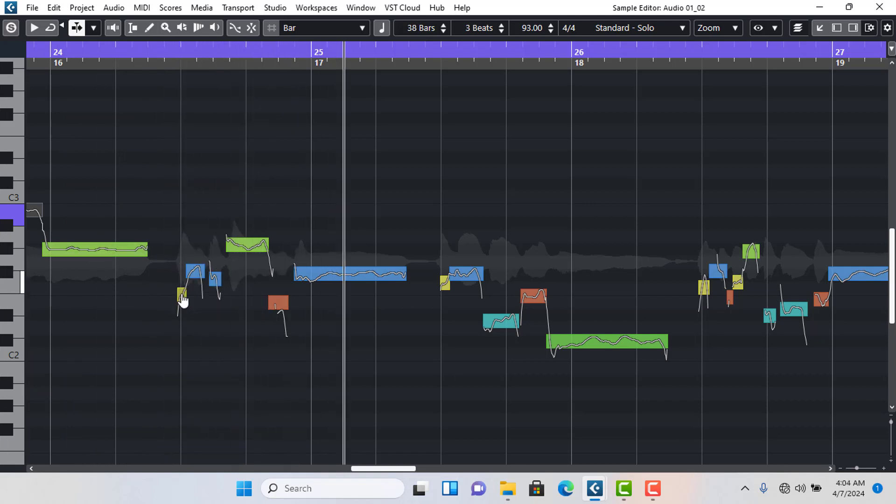
pyautogui.moveTo(183, 300); pyautogui.dragTo(183, 289)
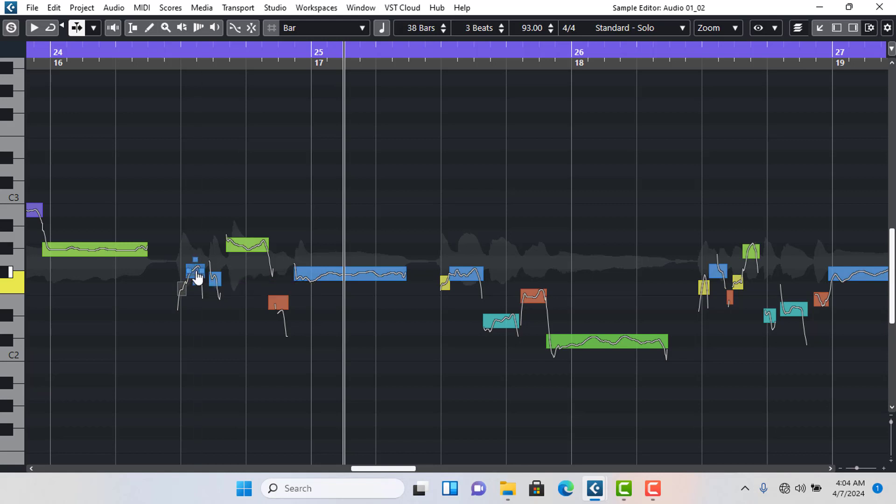
pyautogui.click(197, 278)
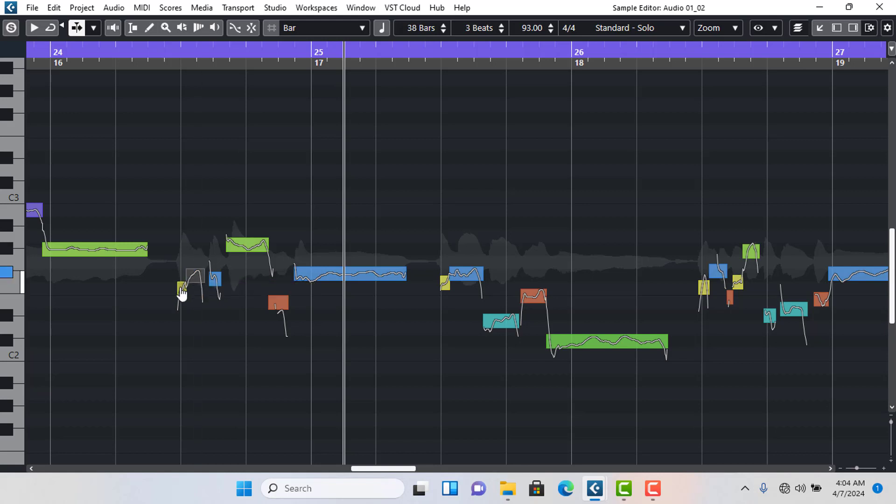
pyautogui.keyDown('alt'); pyautogui.click(181, 289); pyautogui.keyUp('alt')
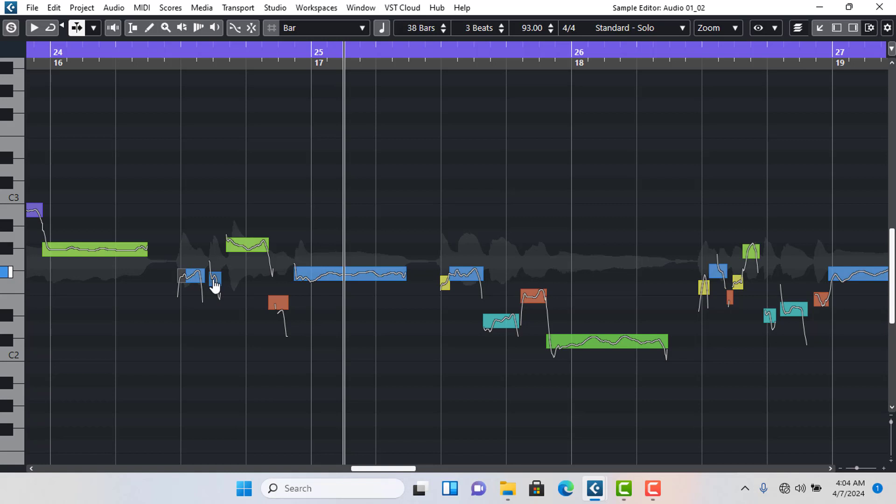
# Center the two notes before bar 25 on G#2 and E2, play the phrase, and set the long bar 25 note to F#2.
pyautogui.click(248, 248)
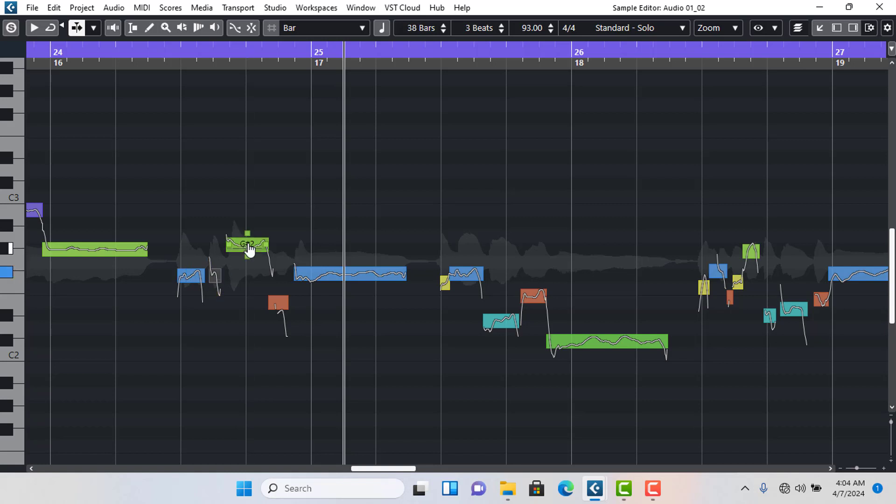
pyautogui.moveTo(249, 246); pyautogui.dragTo(248, 253)
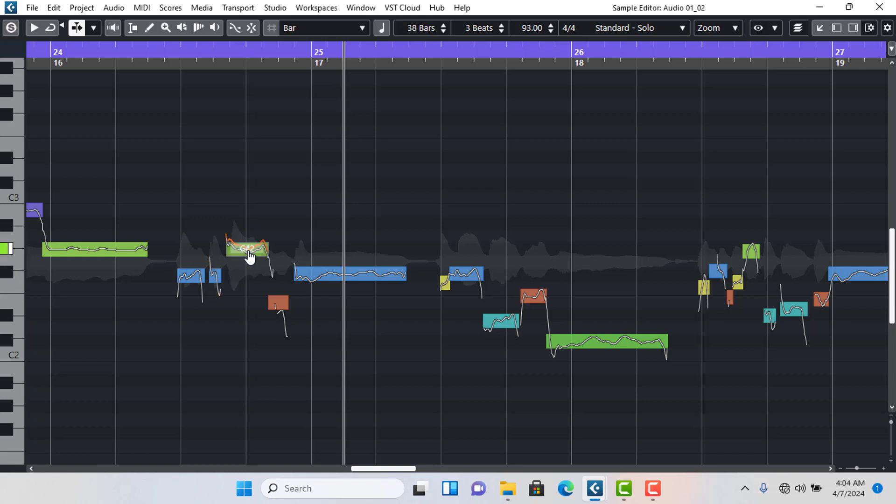
pyautogui.click(284, 307)
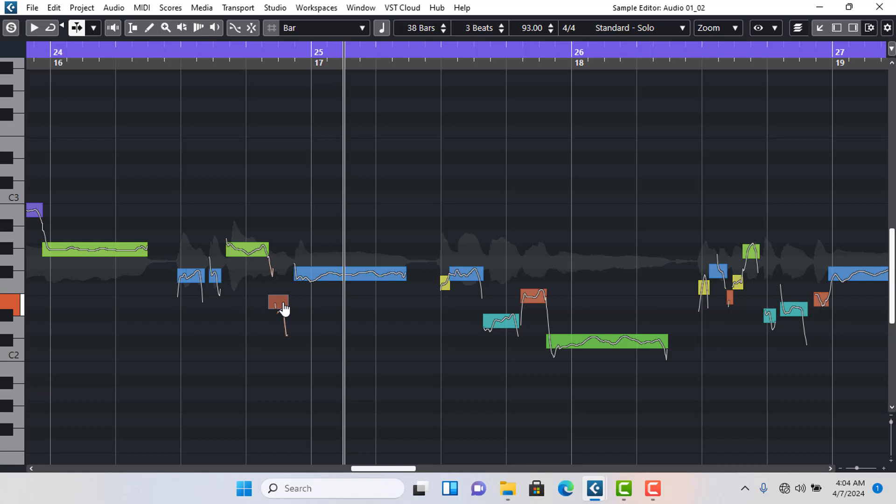
pyautogui.click(104, 52)
pyautogui.press('space')
pyautogui.click(327, 278)
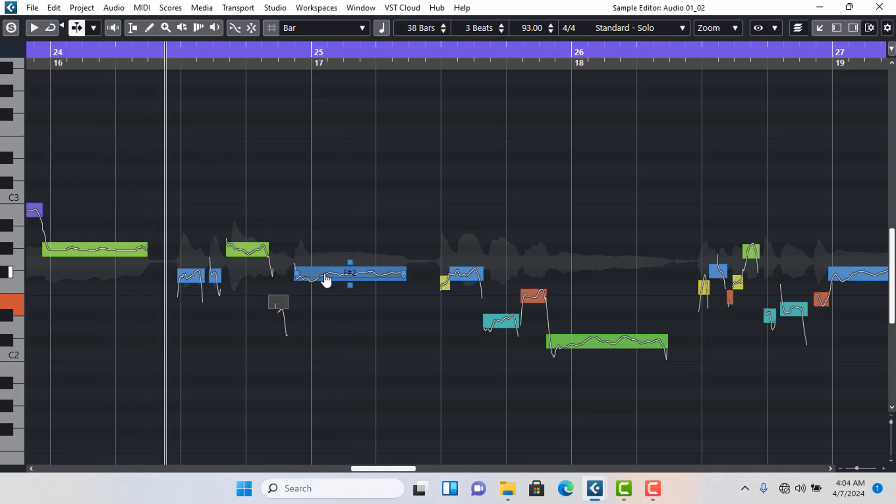
# Set the first two notes in the second half of bar 25 to F#2 and play the phrase.
pyautogui.click(444, 281)
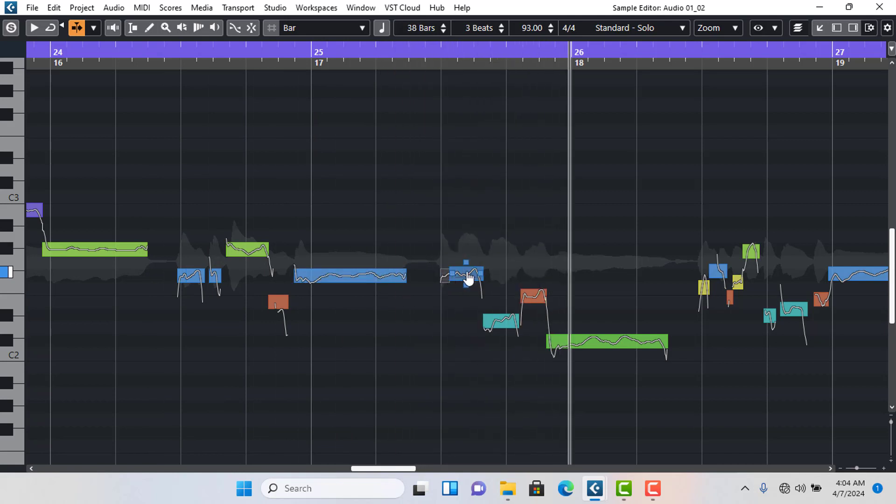
pyautogui.moveTo(468, 277); pyautogui.dragTo(468, 280)
pyautogui.press('space')
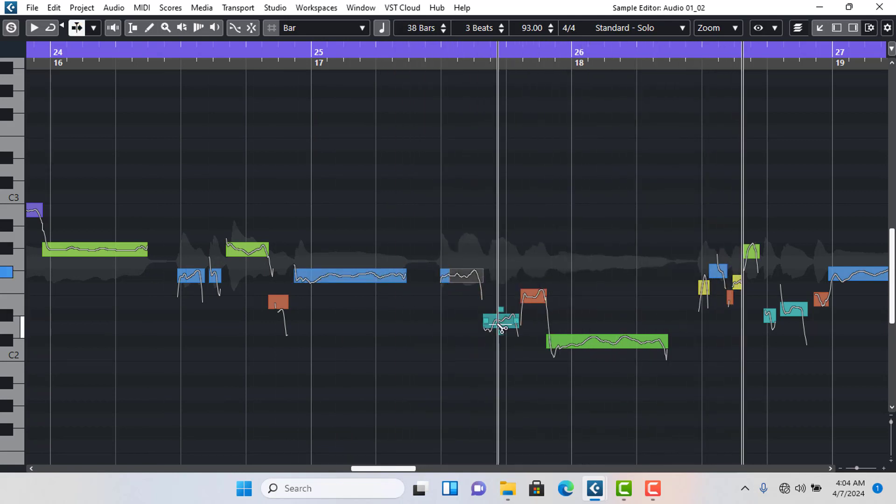
pyautogui.click(260, 55)
pyautogui.press('space')
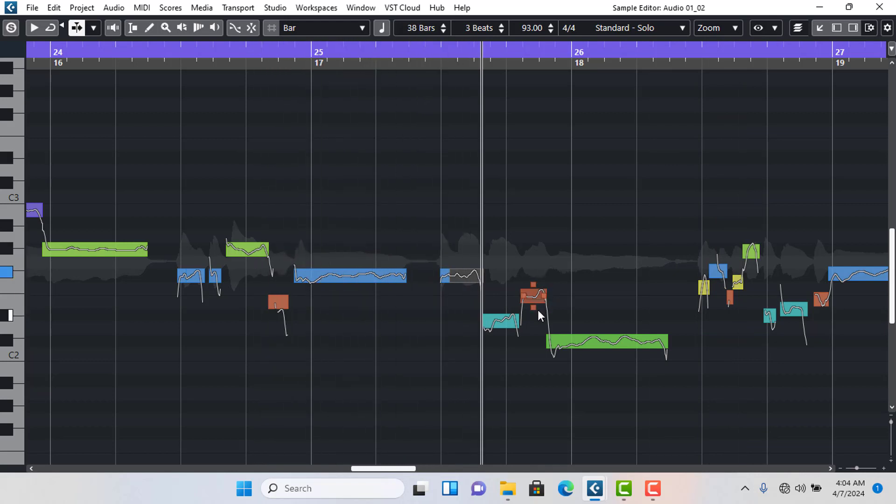
pyautogui.press('space')
# Tune the last two short notes before bar 26 to D#2 and E2, select the long C#2 note, and play the phrase.
pyautogui.click(506, 321)
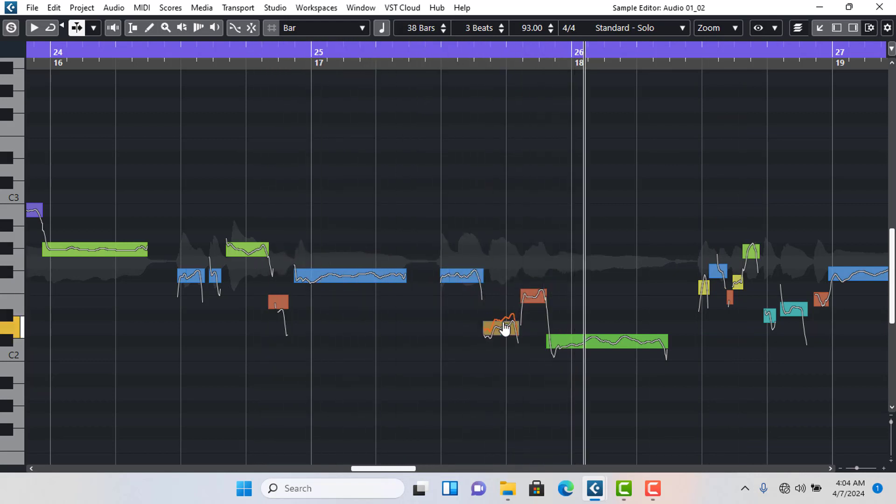
pyautogui.click(535, 299)
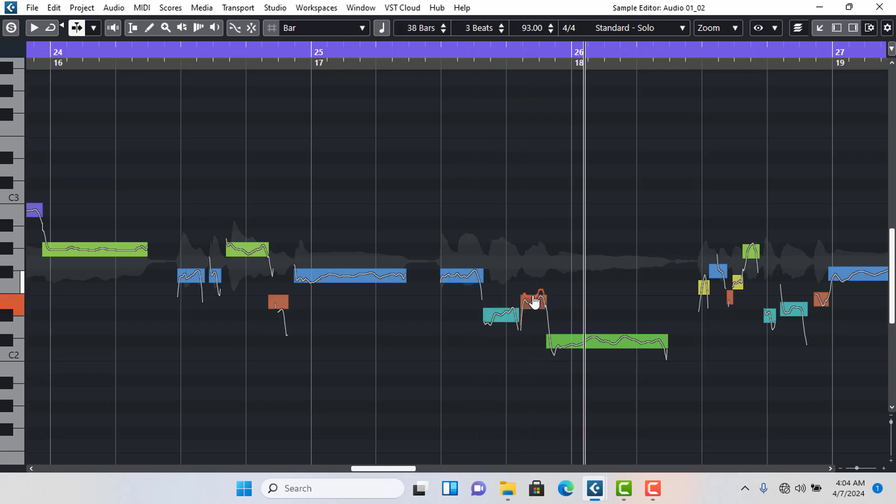
pyautogui.click(575, 344)
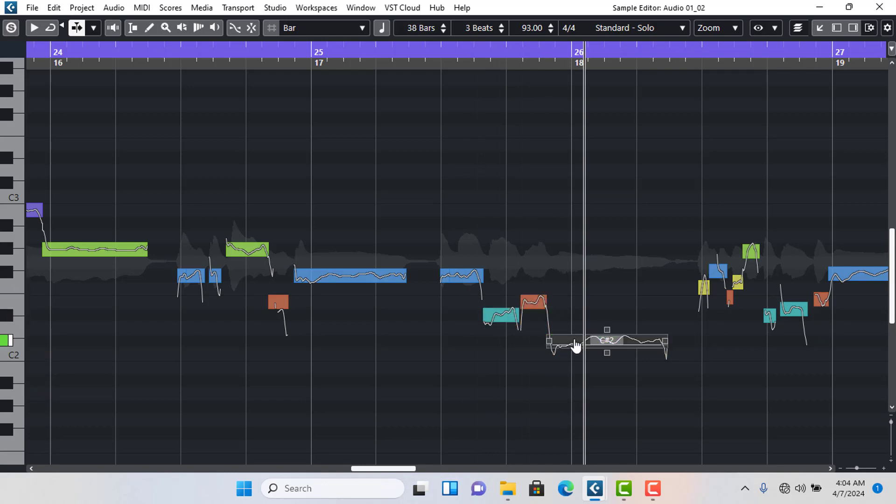
pyautogui.click(265, 52)
pyautogui.press('space')
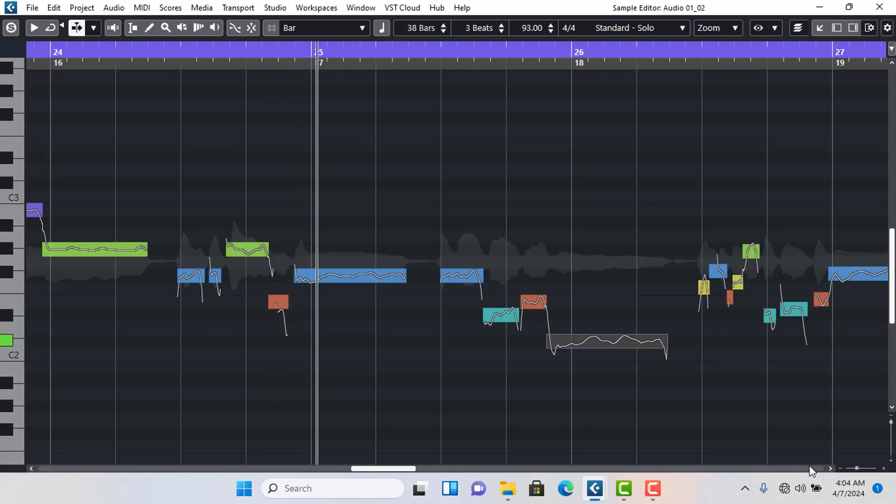
# Tune the bar 26 phrase to F#2, F#2, E2, F#2, G#2 and three E2 notes, set the long bar 27 note to F#2, and audition it.
pyautogui.click(827, 468)
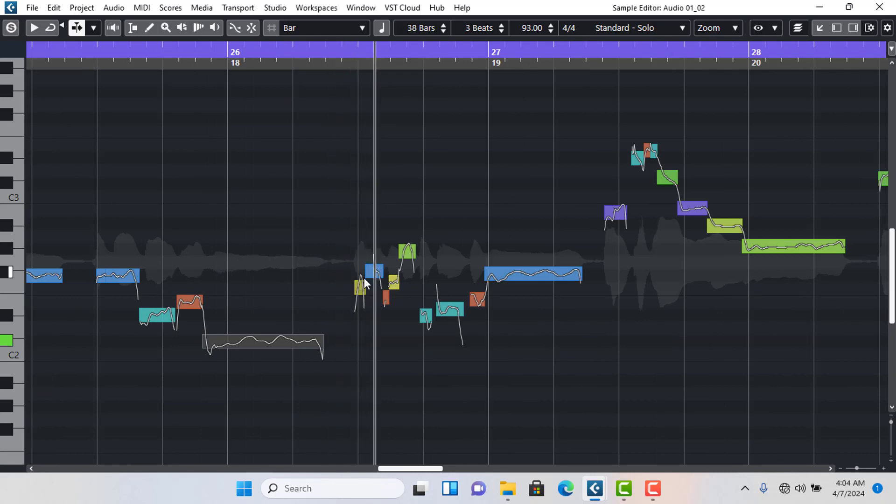
pyautogui.moveTo(363, 289); pyautogui.dragTo(410, 252)
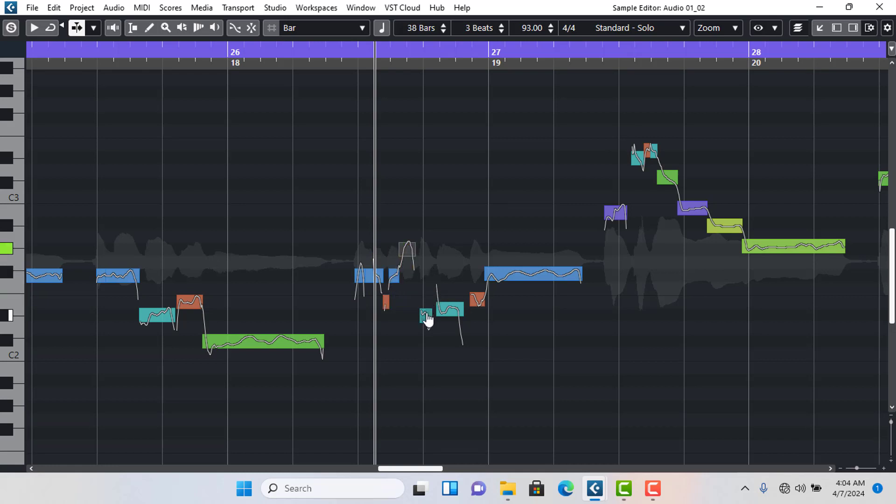
pyautogui.moveTo(428, 312); pyautogui.dragTo(504, 284)
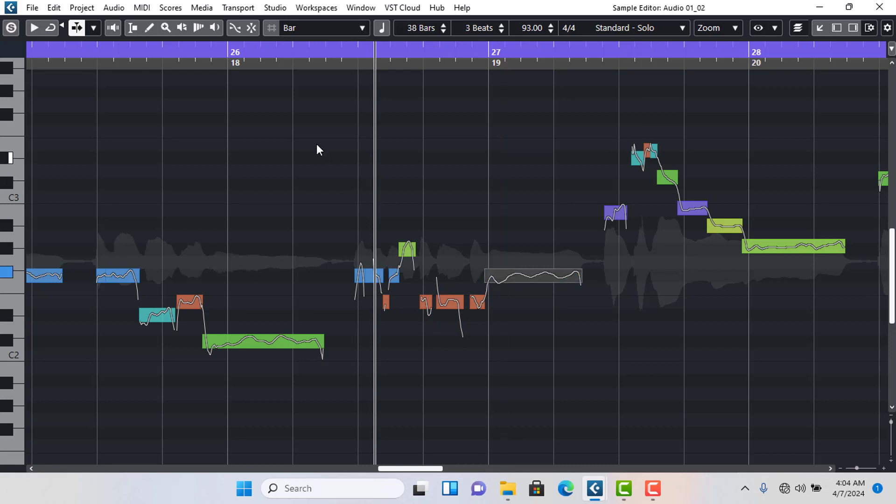
pyautogui.click(291, 47)
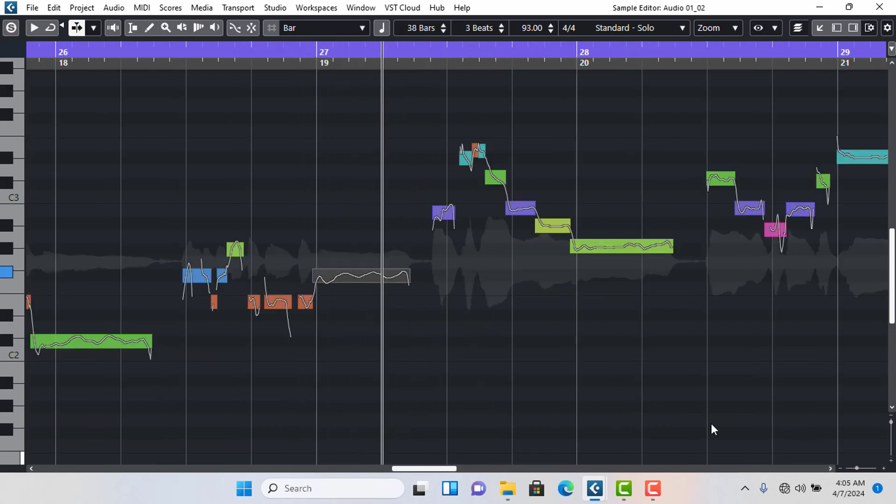
pyautogui.click(156, 53)
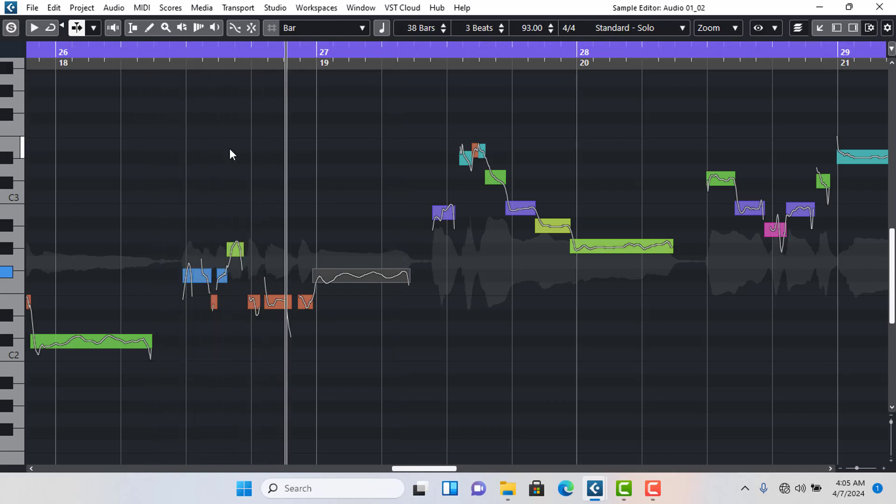
# Set the opening note of the bar 27 phrase to B2, join the three high D#3 fragments into one note, and play it.
pyautogui.click(442, 218)
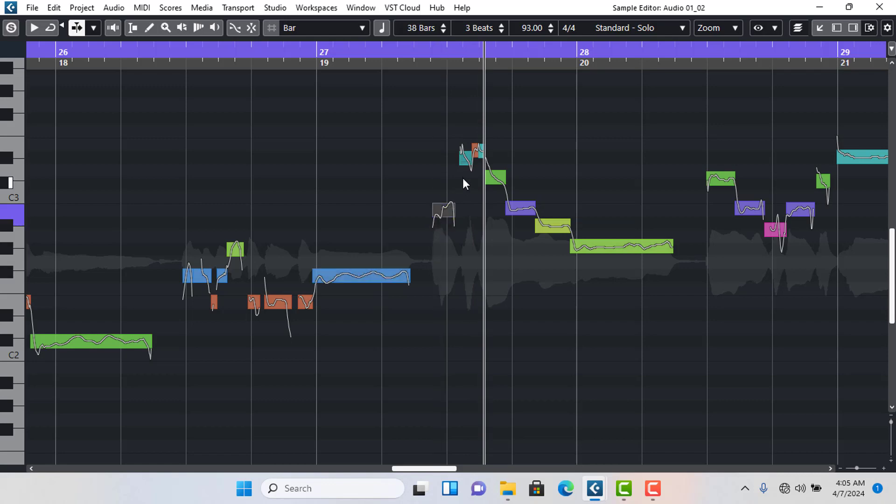
pyautogui.click(482, 146)
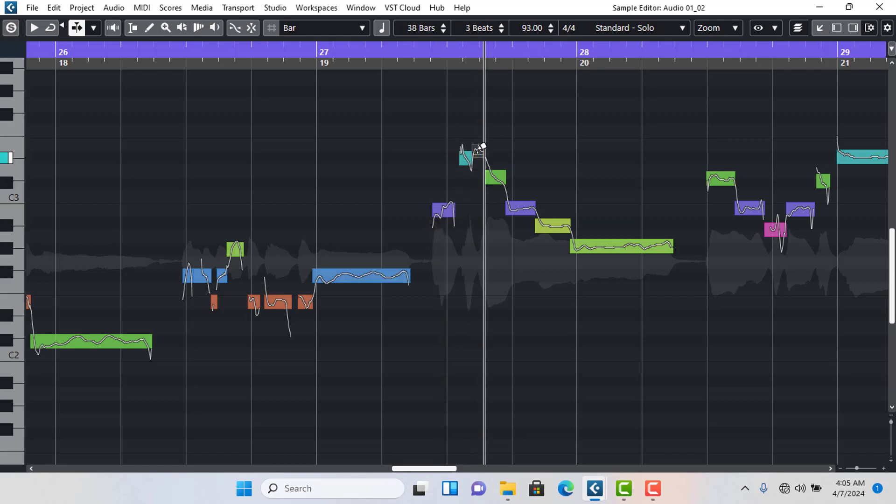
pyautogui.click(472, 156)
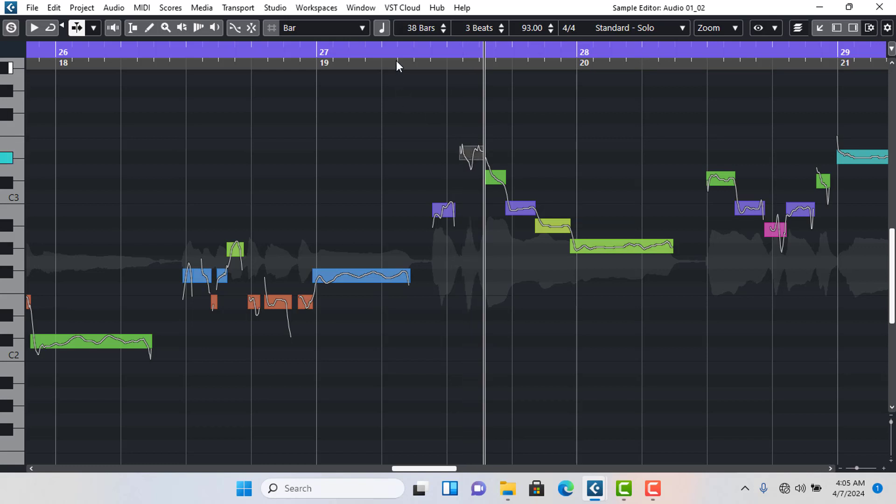
pyautogui.click(369, 47)
pyautogui.press('space')
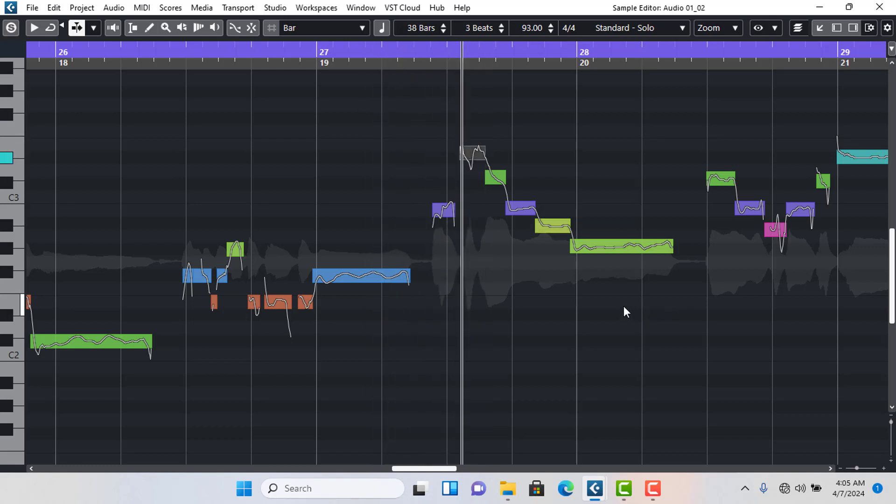
pyautogui.press('space')
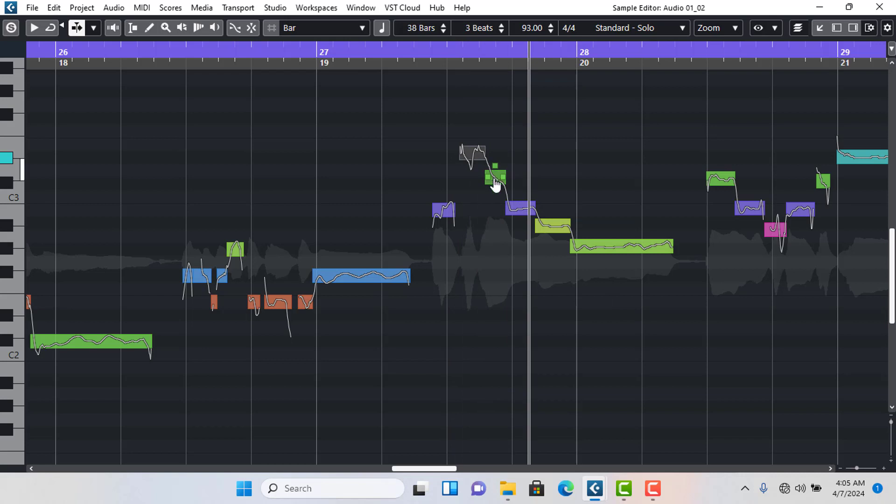
# Tune the three notes after the high D#3 in bar 27 to C#3, B2 and A#2, the long bar 28 note to G#2, and play the phrase.
pyautogui.click(497, 192)
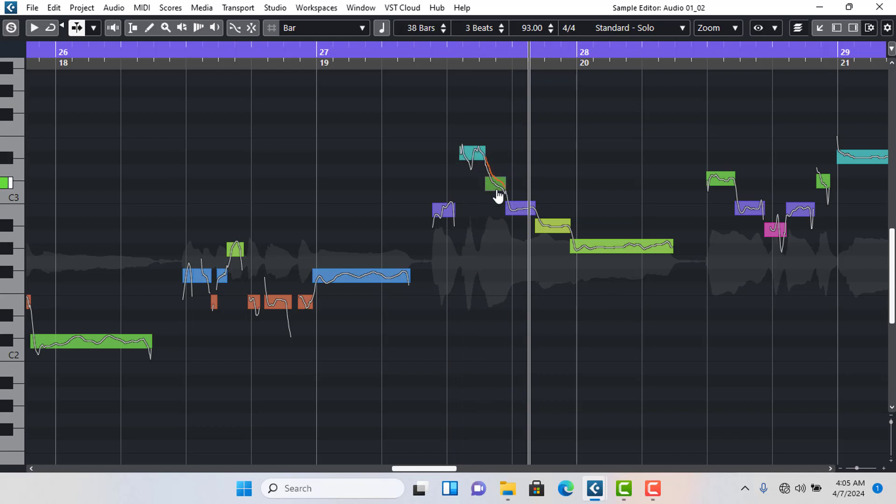
pyautogui.click(523, 212)
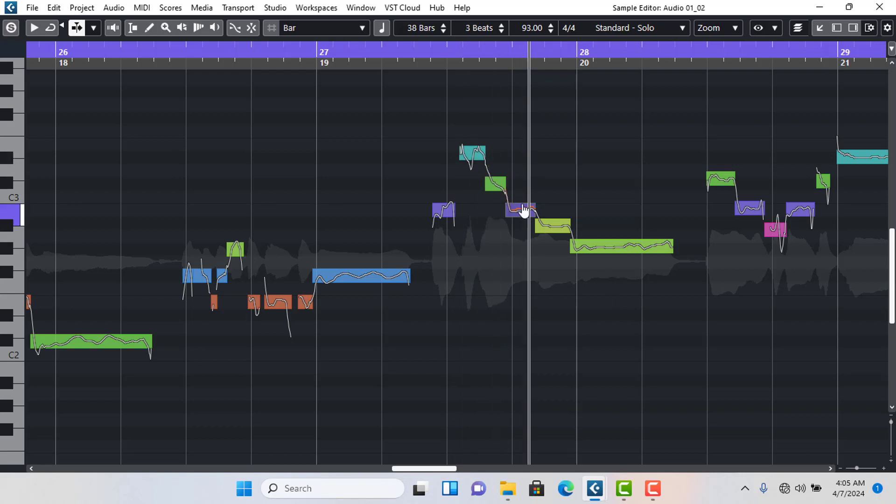
pyautogui.moveTo(525, 211); pyautogui.dragTo(555, 228)
pyautogui.click(559, 232)
pyautogui.click(591, 240)
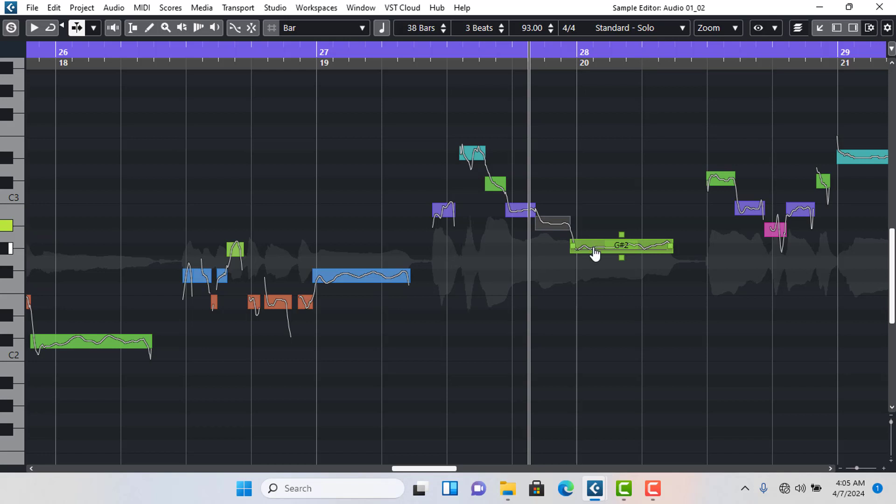
pyautogui.click(436, 94)
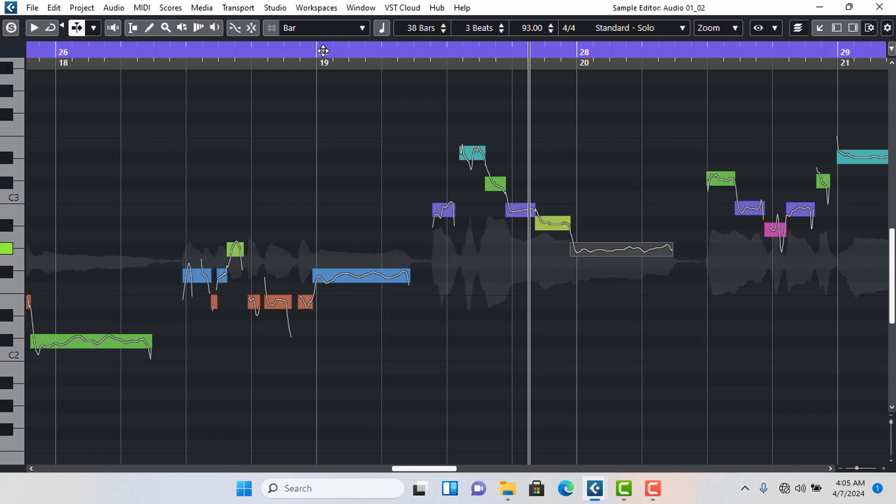
pyautogui.click(308, 46)
pyautogui.press('space')
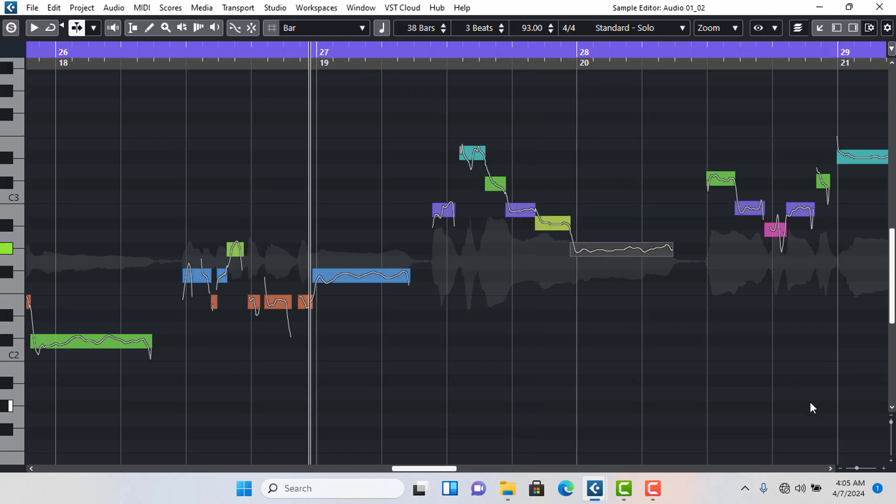
# Tune the first four notes of the phrase in the second half of bar 28 to C#3, B2, A#2 and B2.
pyautogui.click(830, 468)
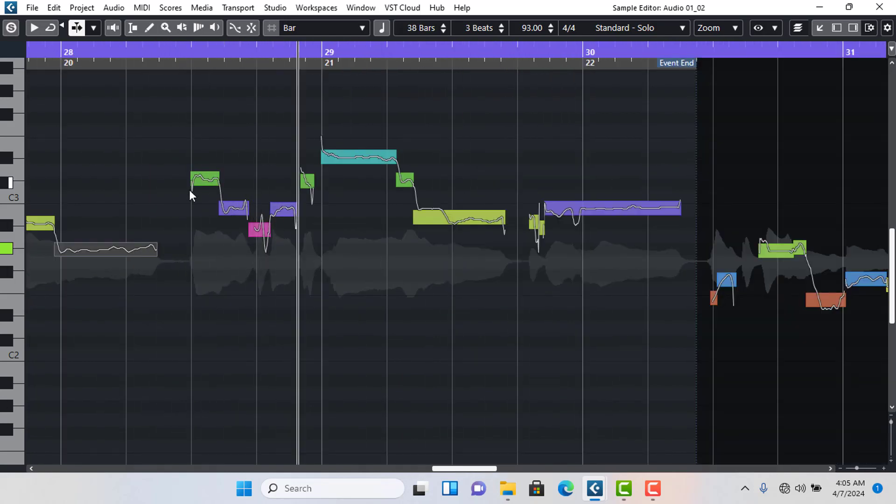
pyautogui.click(204, 184)
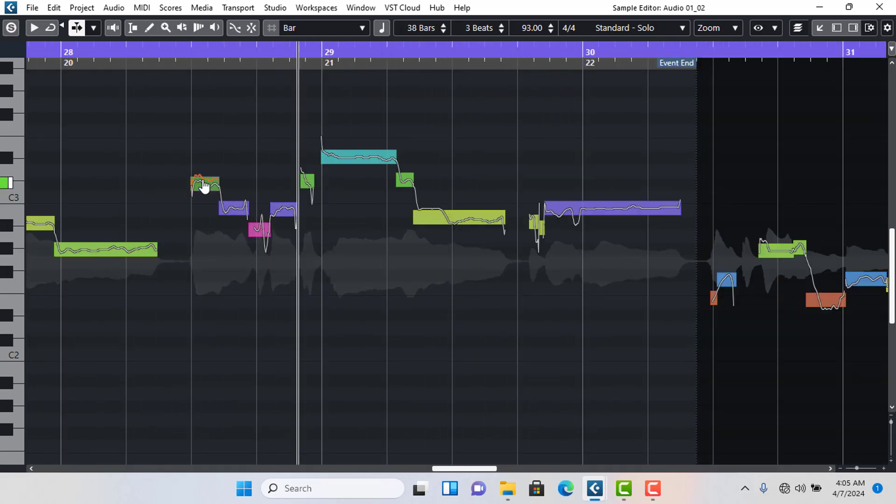
pyautogui.click(231, 213)
pyautogui.click(285, 216)
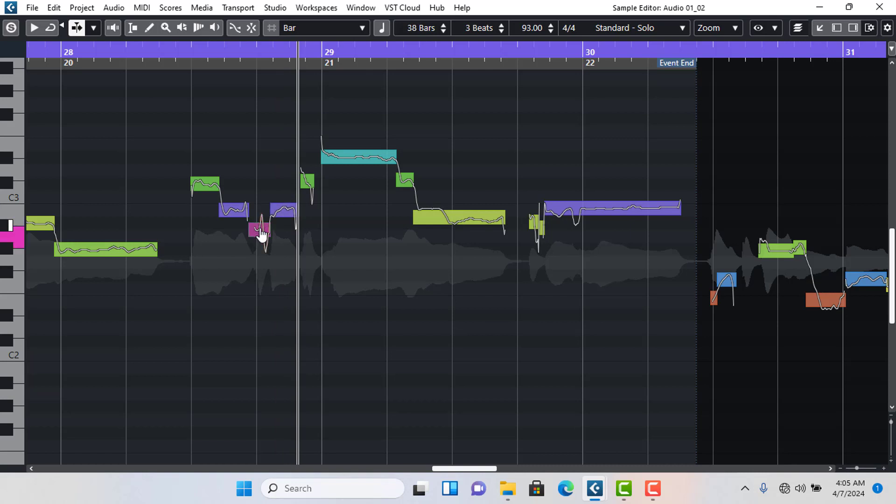
pyautogui.click(266, 229)
pyautogui.click(284, 211)
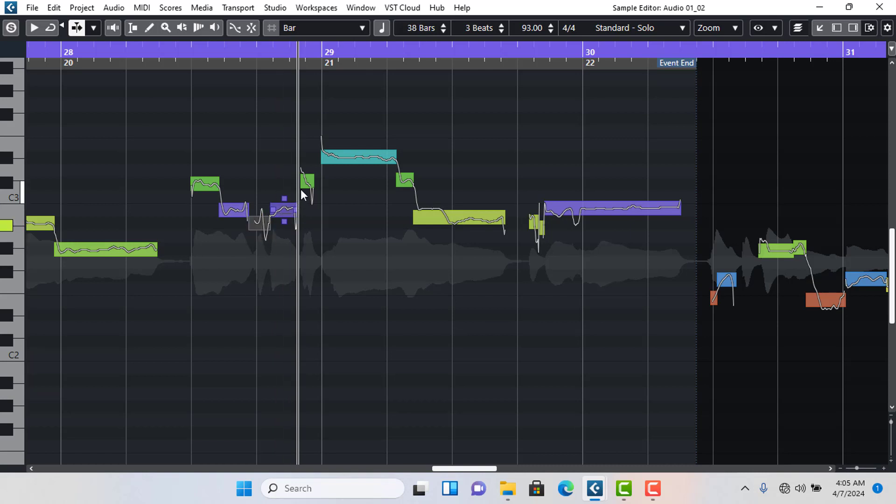
# Set the short note before bar 29 to C#3 and the bar 29 notes to D#3, C#3 and A#2, auditioning the phrase.
pyautogui.click(309, 187)
pyautogui.click(356, 157)
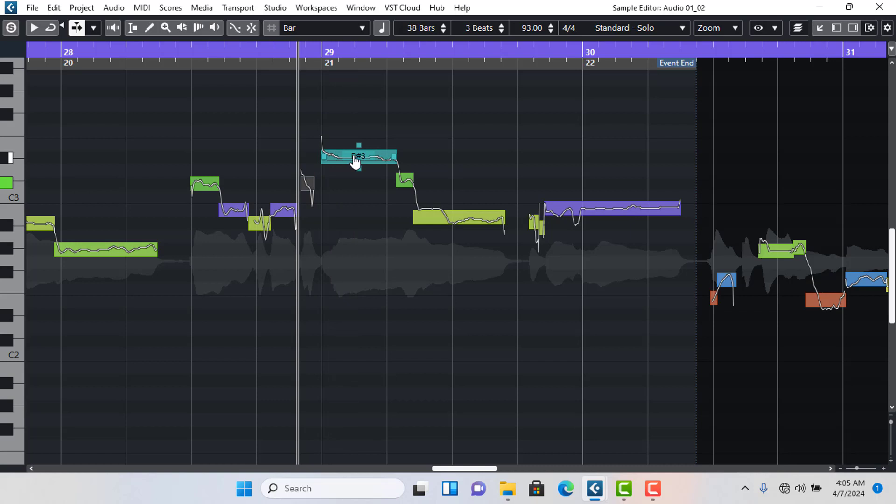
pyautogui.click(355, 160)
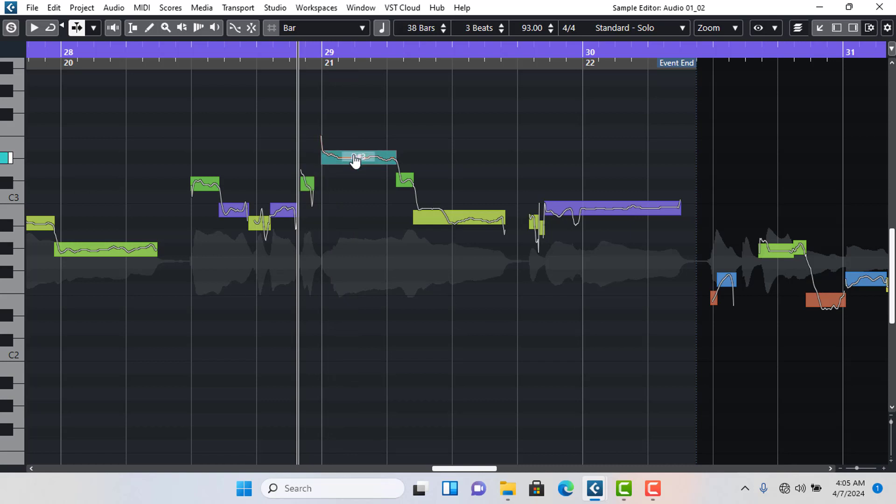
pyautogui.click(191, 52)
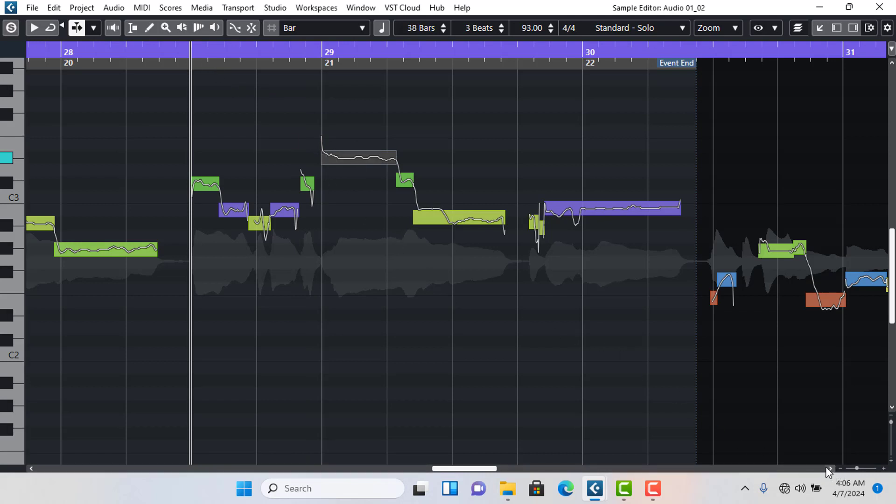
pyautogui.press('space')
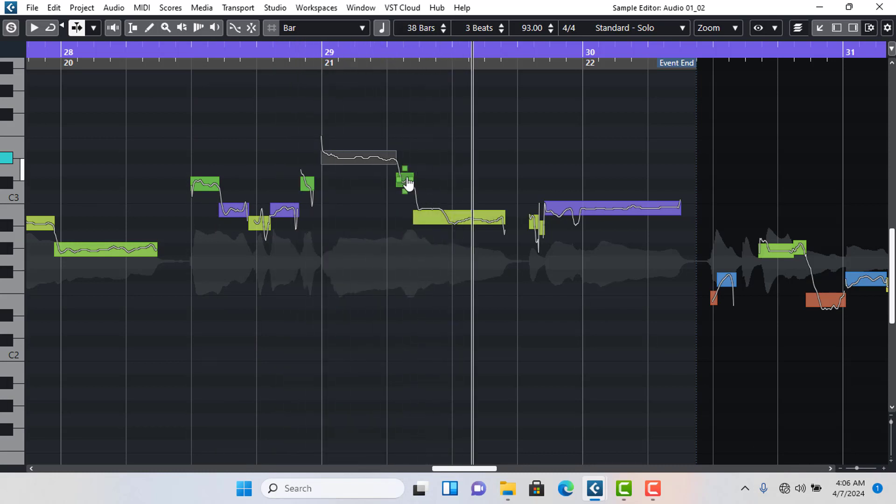
pyautogui.moveTo(438, 217); pyautogui.dragTo(440, 222)
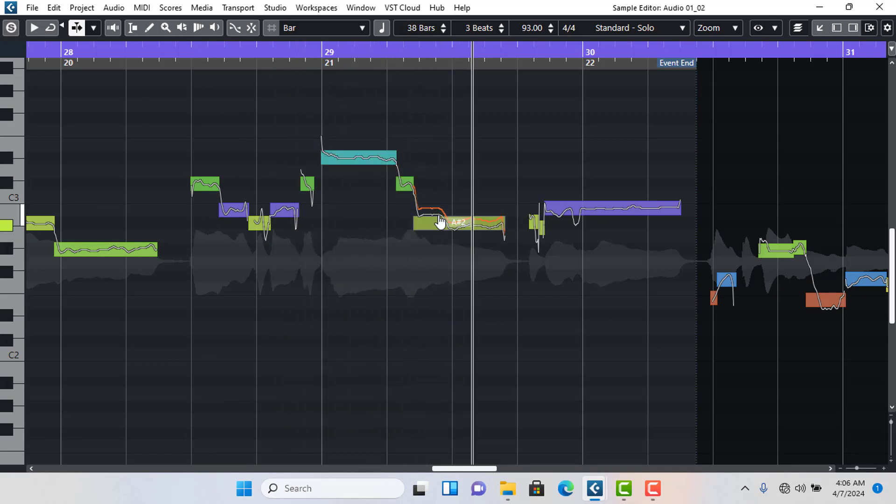
pyautogui.press('space')
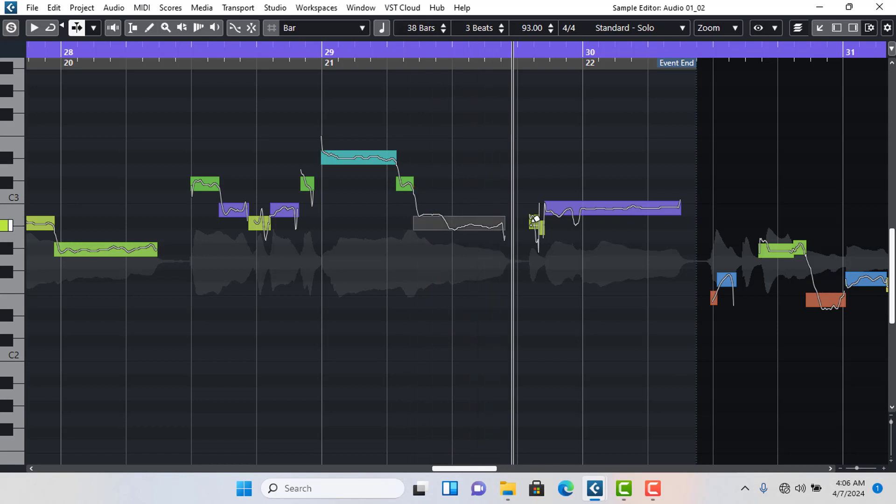
# Join the two short A#2 fragments before bar 30 to the long B2 note and play from bar 29.
pyautogui.click(541, 214)
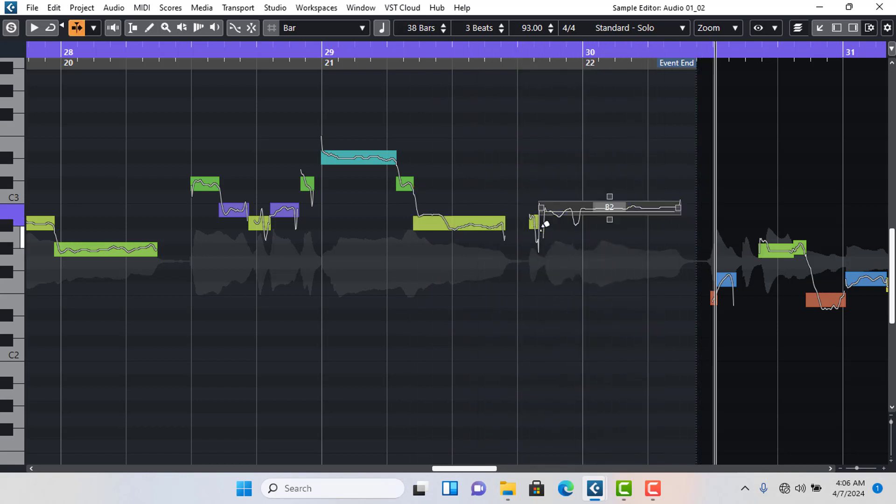
pyautogui.click(538, 226)
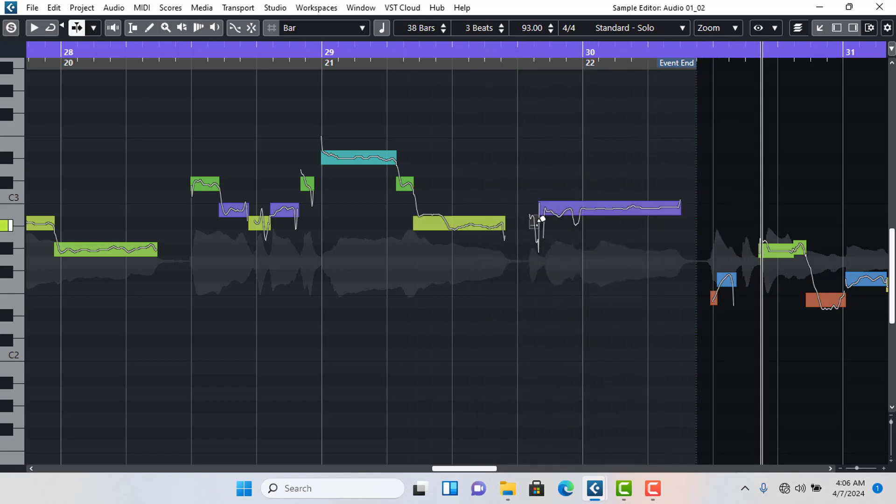
pyautogui.keyDown('alt'); pyautogui.click(541, 219); pyautogui.keyUp('alt')
pyautogui.click(340, 54)
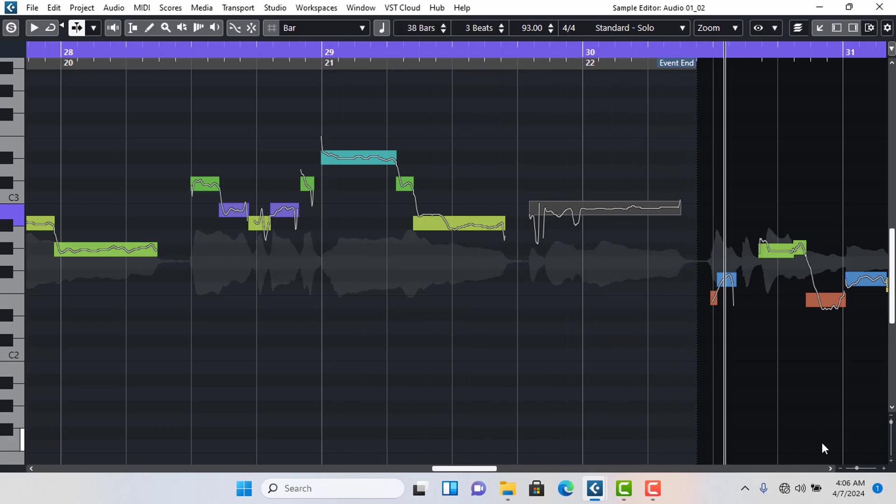
# Join the two short notes just after the event end in bar 30, set the joined note to F#2, and play it.
pyautogui.click(829, 464)
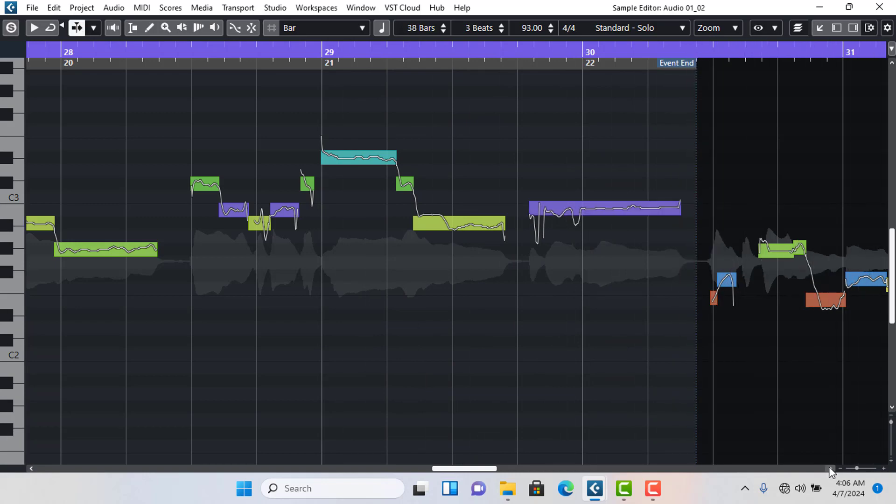
pyautogui.click(831, 468)
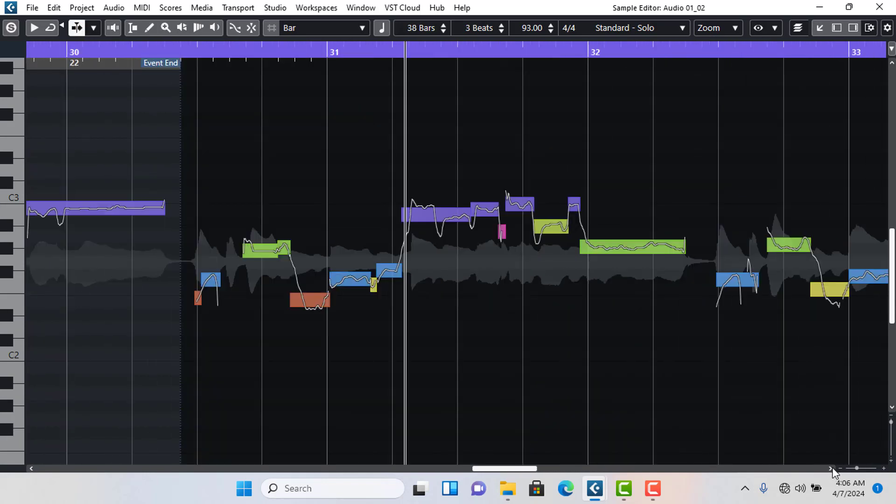
pyautogui.click(833, 469)
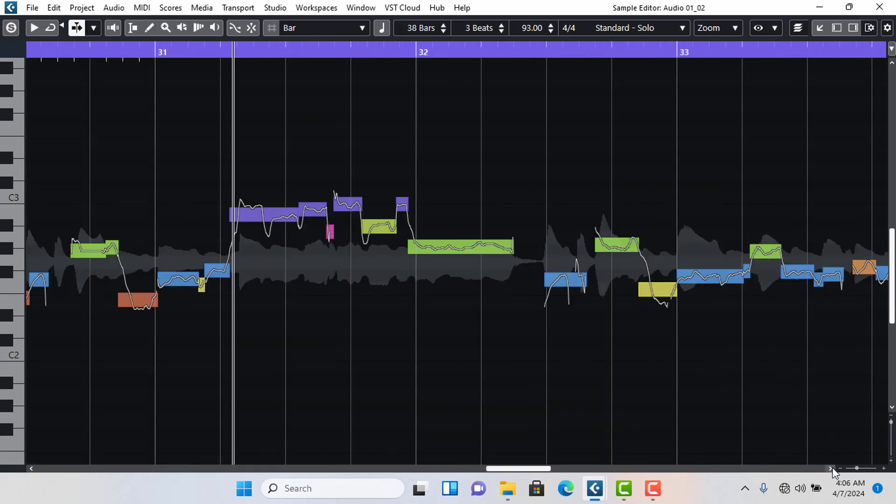
pyautogui.click(30, 466)
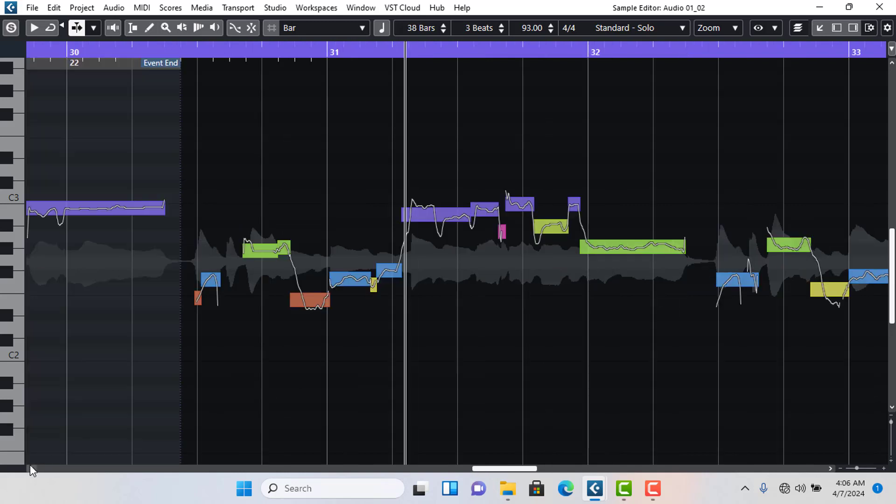
pyautogui.click(189, 50)
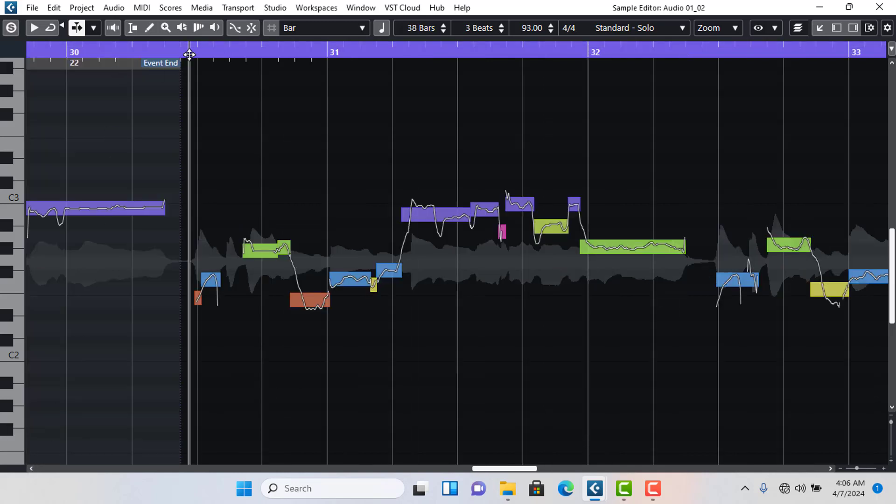
pyautogui.click(198, 302)
pyautogui.keyDown('alt'); pyautogui.click(206, 281); pyautogui.keyUp('alt')
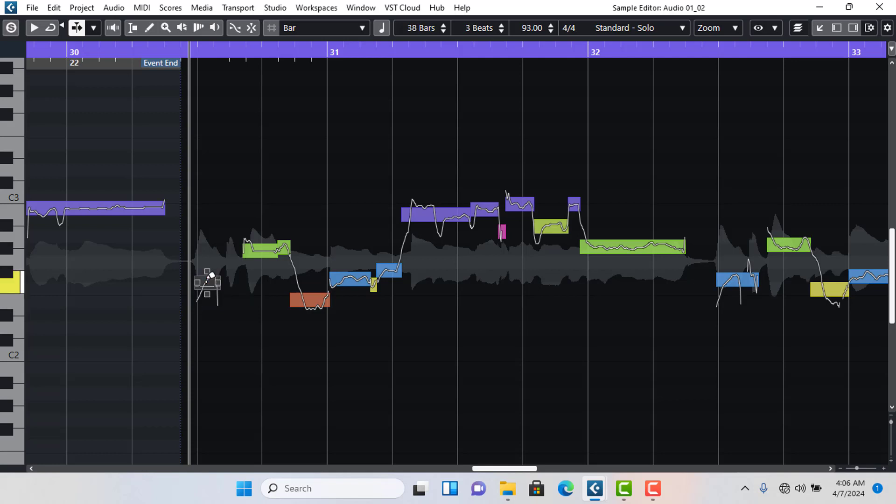
pyautogui.moveTo(207, 281); pyautogui.dragTo(207, 275)
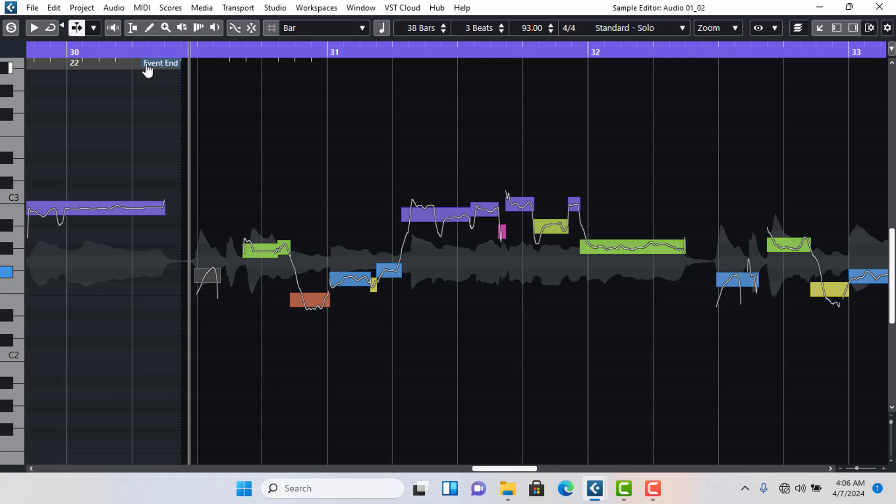
pyautogui.click(145, 48)
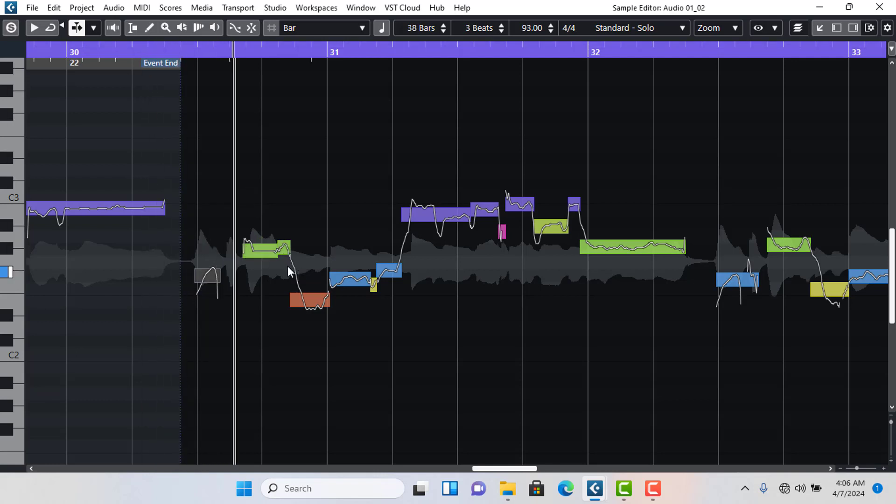
# Tune the notes leading into bar 31 to G#2 and E2 and the opening bar 31 notes to F#2, and play the phrase.
pyautogui.click(283, 251)
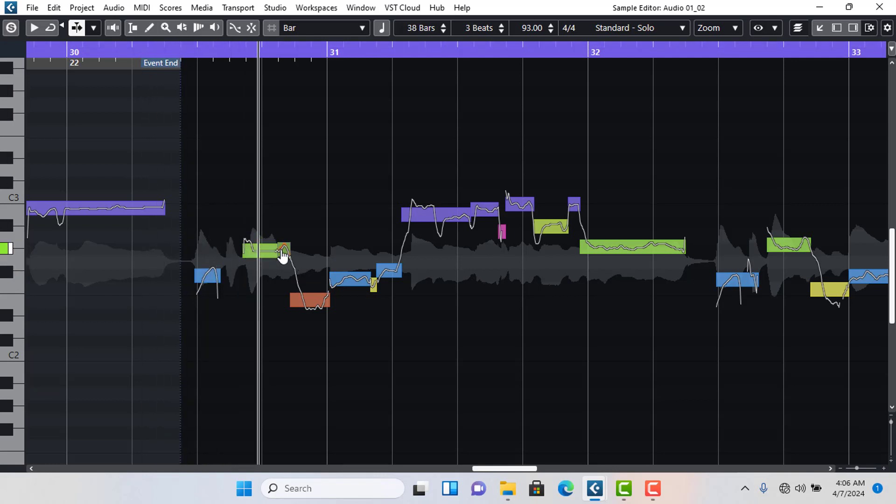
pyautogui.click(256, 255)
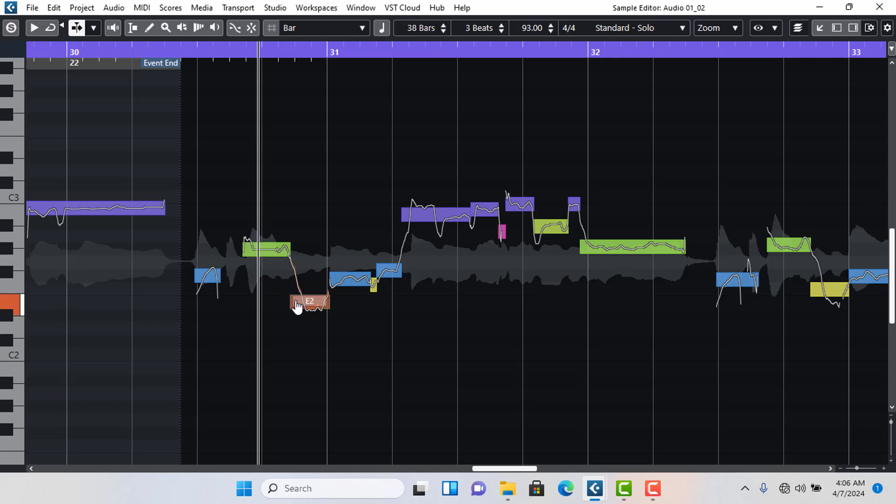
pyautogui.click(351, 290)
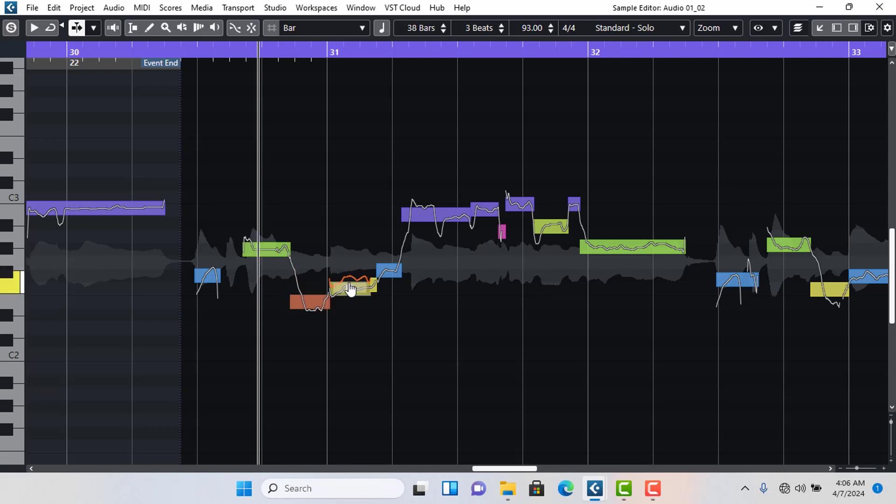
pyautogui.moveTo(350, 285)
pyautogui.mouseDown()
pyautogui.moveTo(349, 292)
pyautogui.moveTo(350, 275)
pyautogui.mouseUp()
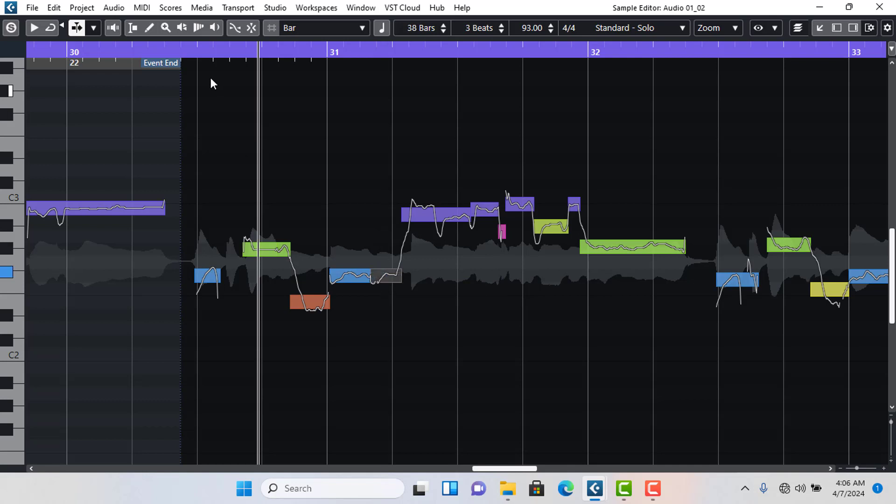
pyautogui.click(202, 52)
pyautogui.press('space')
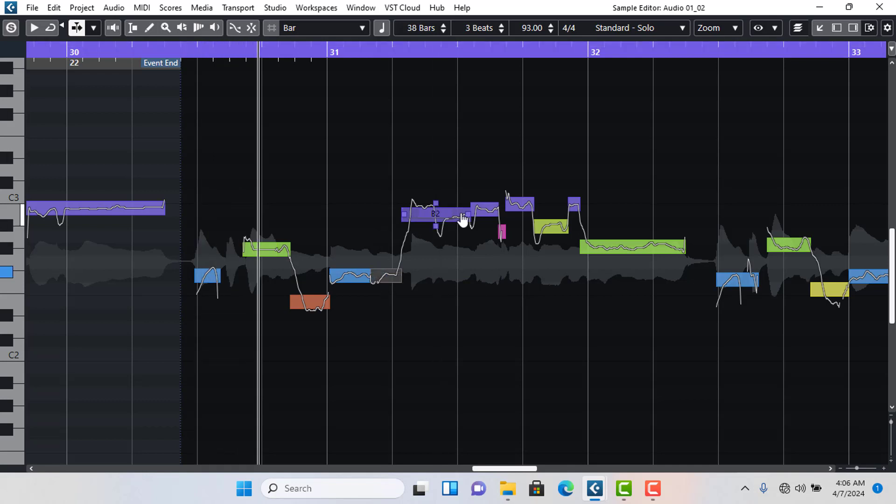
# Set the long note in bar 31 to B2, join the tiny A2 fragment to the note after it, and set that note to B2.
pyautogui.moveTo(455, 218); pyautogui.dragTo(456, 213)
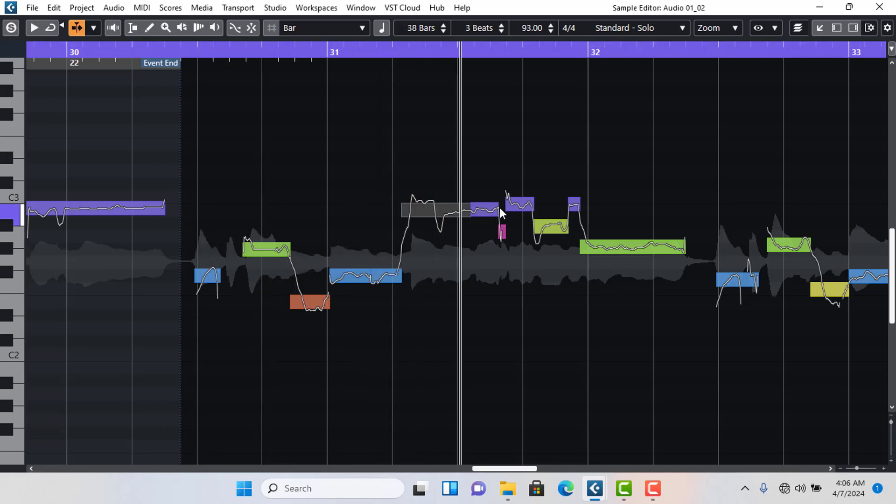
pyautogui.moveTo(518, 201); pyautogui.dragTo(520, 208)
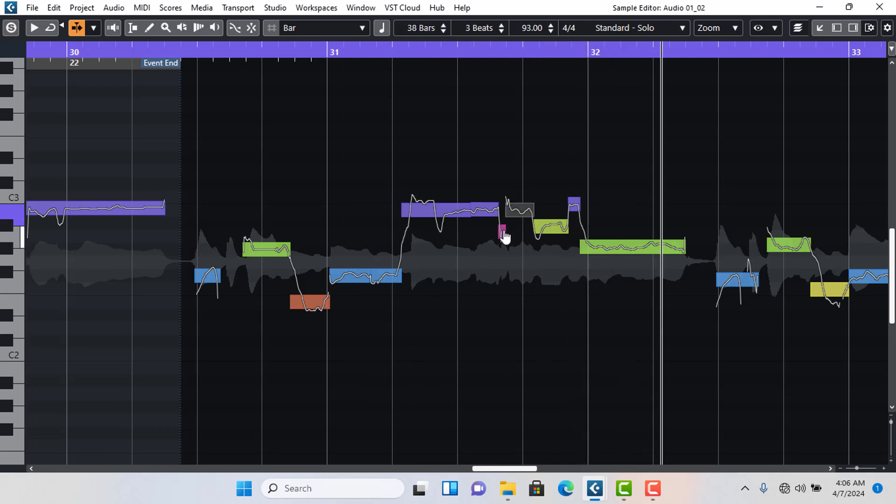
pyautogui.click(504, 232)
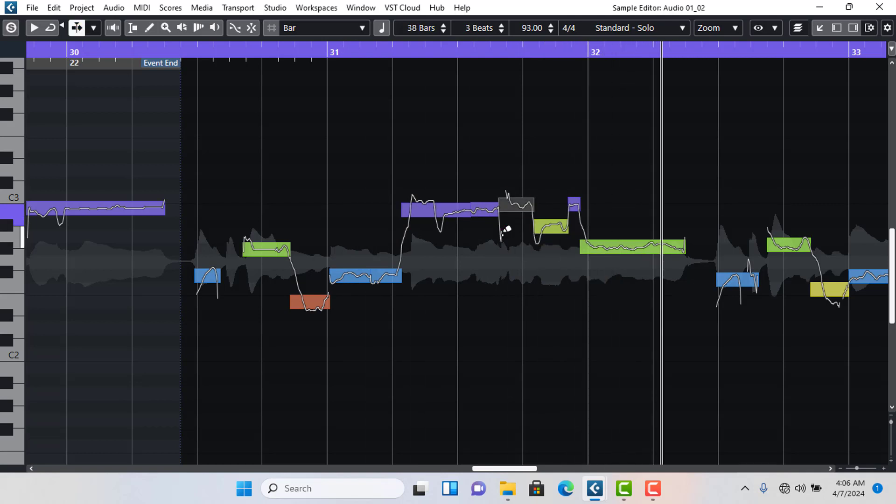
pyautogui.moveTo(522, 213)
pyautogui.moveTo(521, 213); pyautogui.dragTo(524, 218)
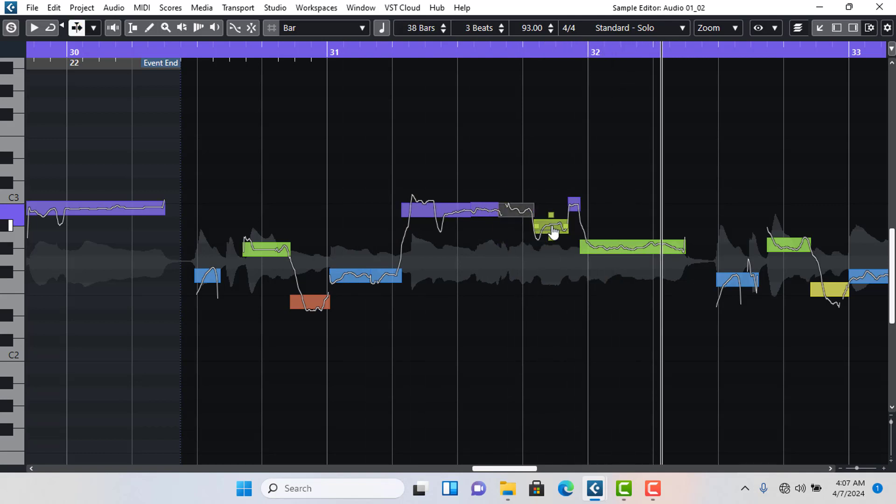
# Set the last two short notes of bar 31 to A#2 and B2, and the long note opening bar 32 to G#2.
pyautogui.click(554, 232)
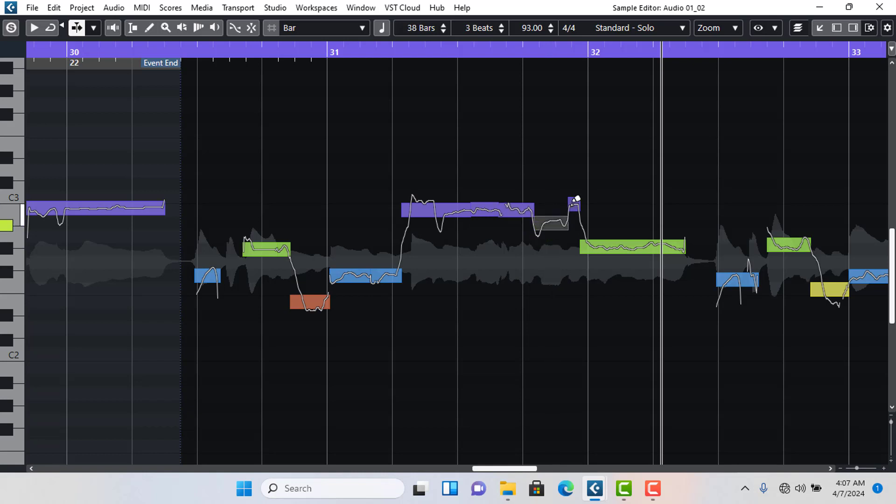
pyautogui.moveTo(577, 199); pyautogui.dragTo(576, 205)
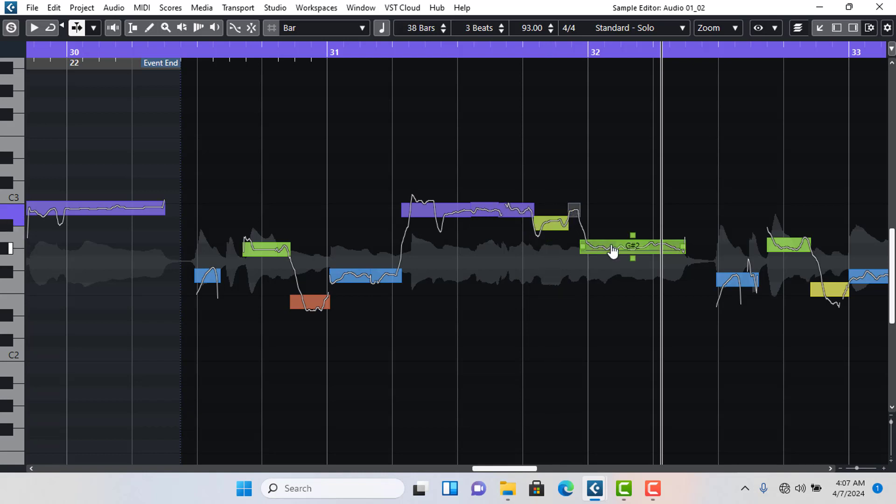
pyautogui.moveTo(613, 250); pyautogui.dragTo(617, 252)
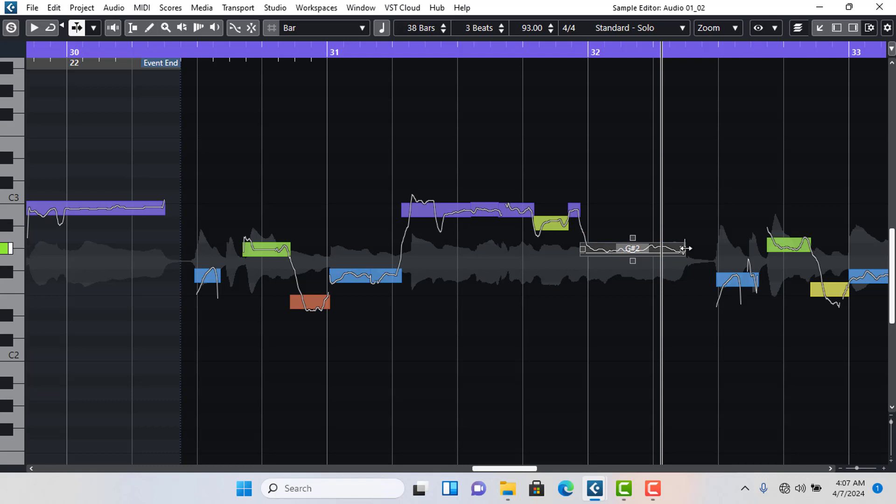
# Tune the last two notes before bar 33 to G#2 and F#2, and play the vocal from just before bar 31.
pyautogui.click(739, 286)
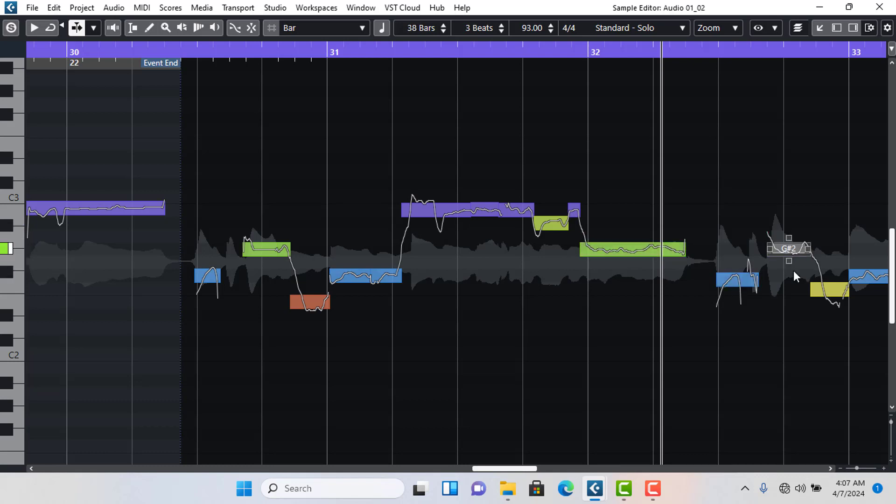
pyautogui.click(822, 288)
pyautogui.moveTo(822, 290); pyautogui.dragTo(821, 282)
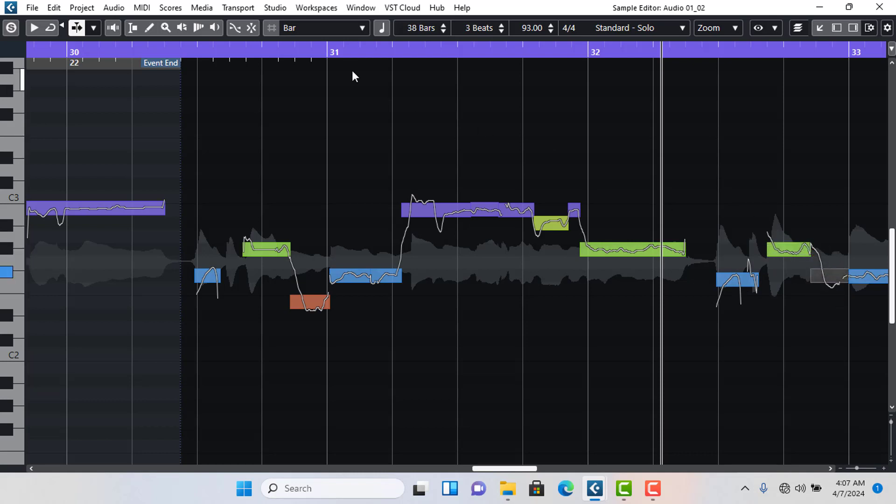
pyautogui.click(310, 52)
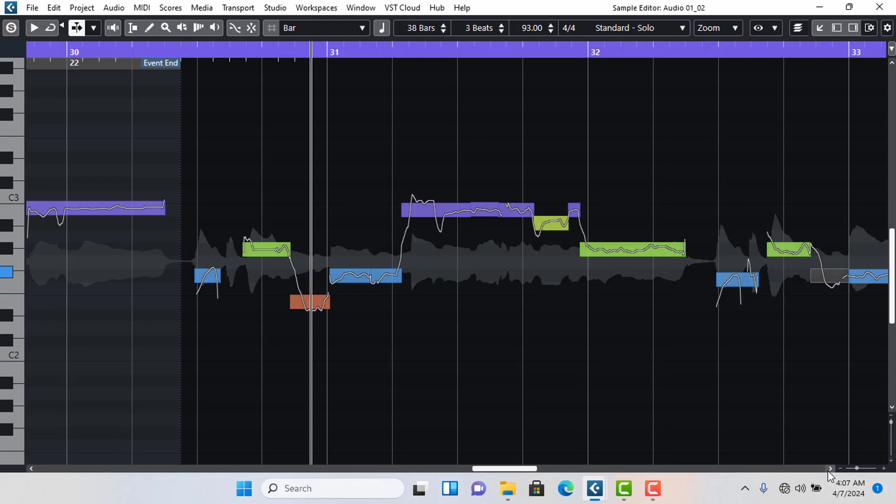
pyautogui.click(830, 468)
pyautogui.click(830, 468)
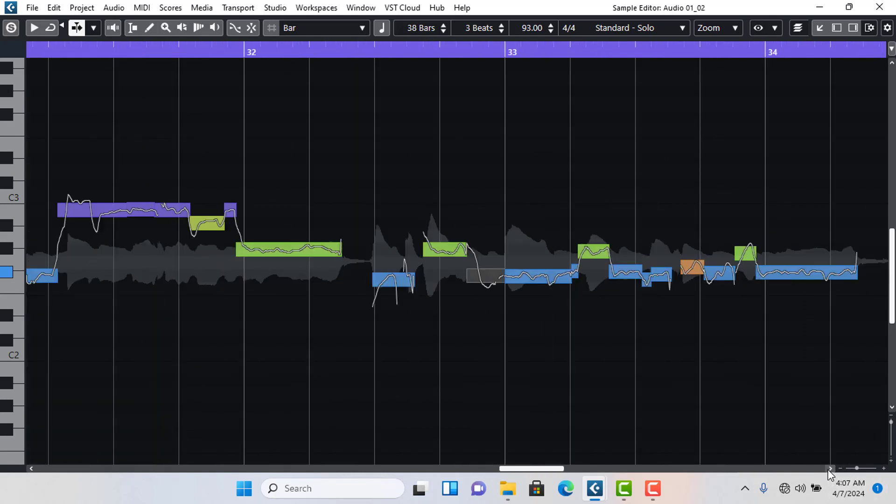
pyautogui.press('space')
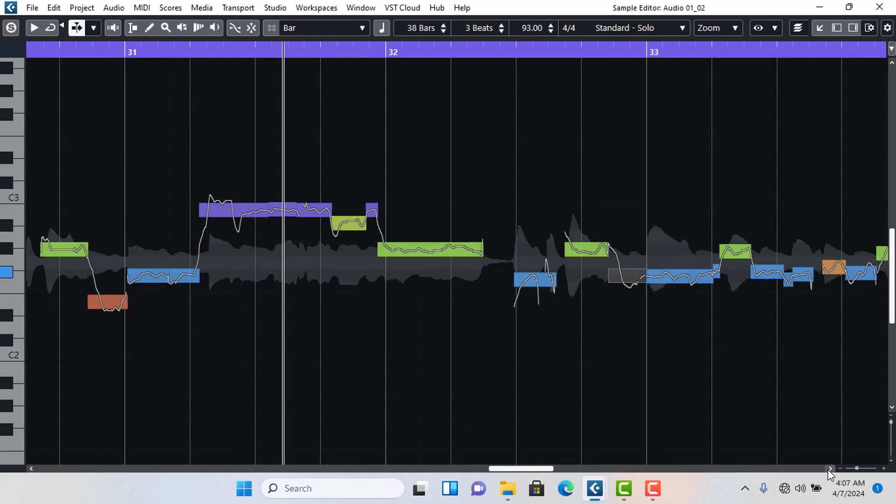
pyautogui.click(830, 469)
pyautogui.click(831, 468)
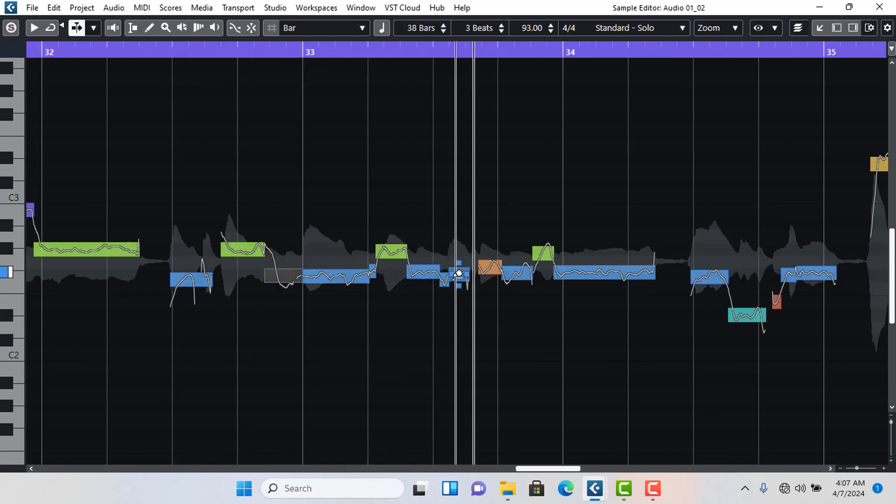
# Set the fragments in the first two-thirds of bar 33 to F#2 and the raised note between them to G#2.
pyautogui.moveTo(418, 273); pyautogui.dragTo(448, 276)
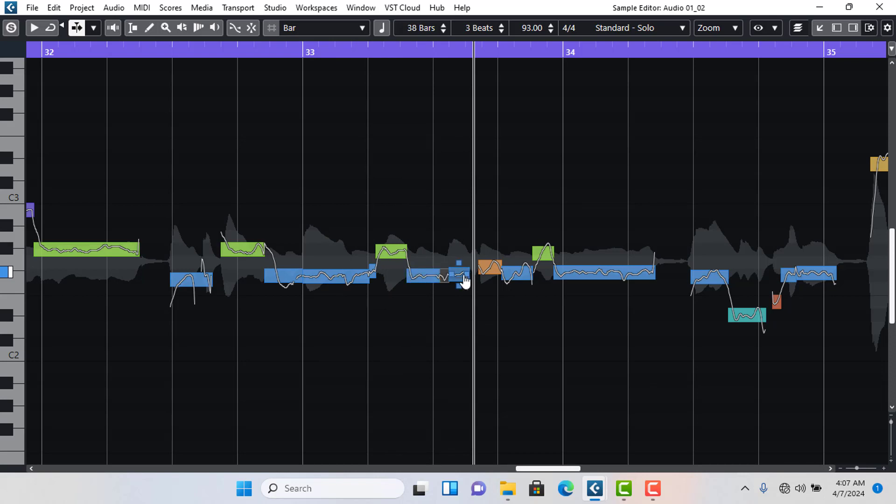
pyautogui.click(465, 281)
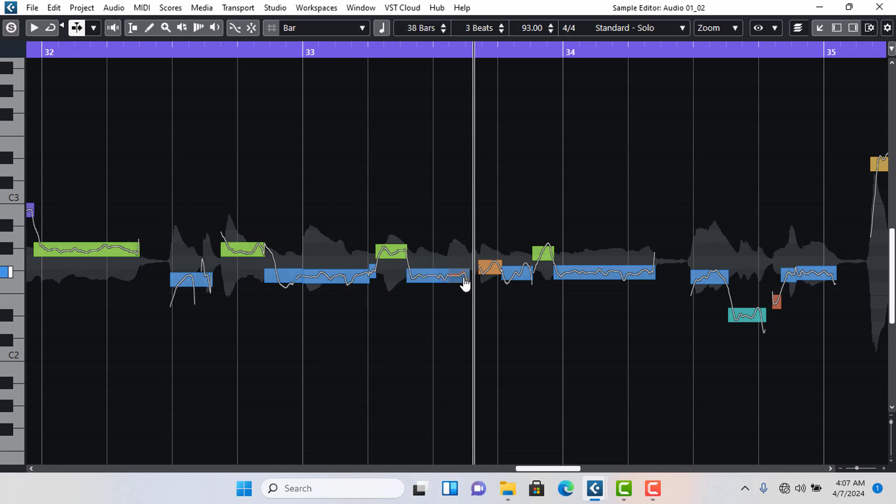
pyautogui.click(374, 280)
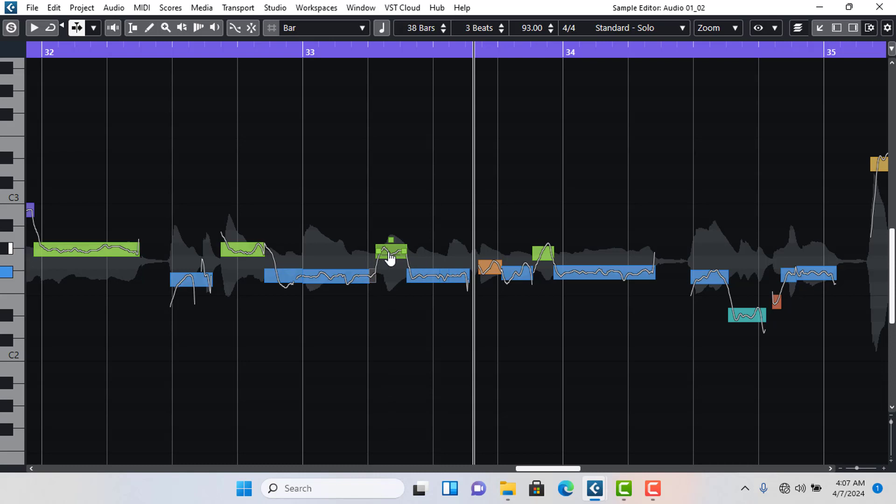
pyautogui.click(390, 258)
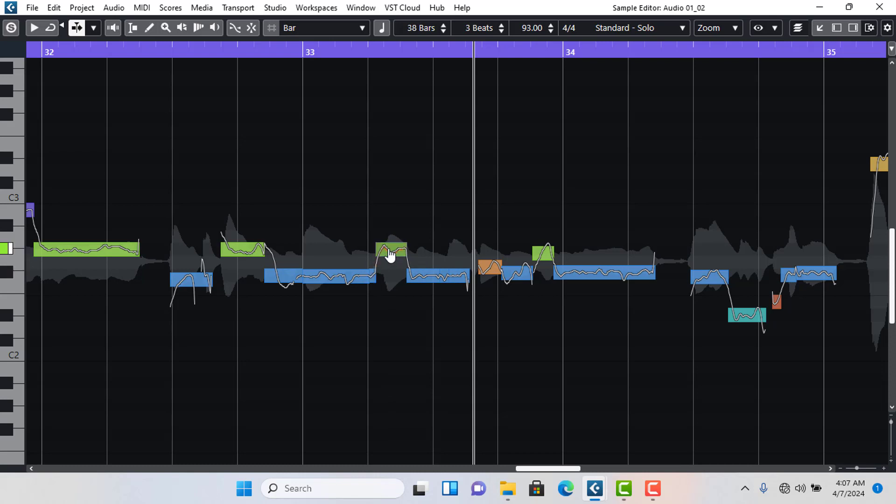
# Set the last three notes of bar 33 to F#2, F#2 and G#2, and the long note opening bar 34 to F#2.
pyautogui.click(491, 271)
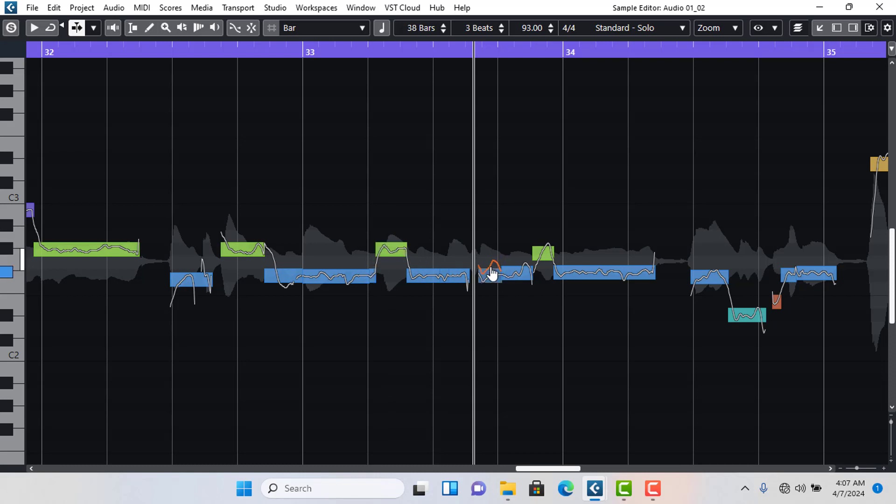
pyautogui.click(522, 276)
pyautogui.moveTo(541, 259); pyautogui.dragTo(544, 254)
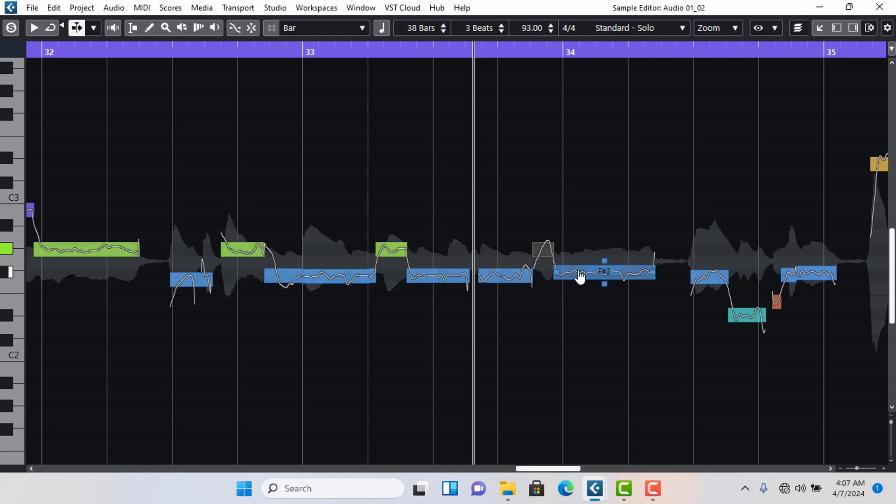
pyautogui.click(579, 280)
# Tune the notes of the short phrase leading into bar 35 to F#2, D#2, E2 and F#2, including both final fragments.
pyautogui.click(708, 275)
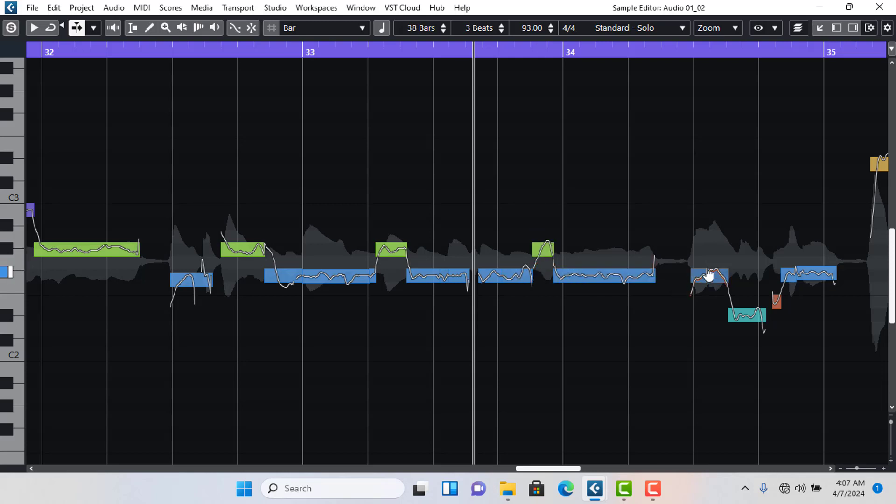
pyautogui.click(746, 316)
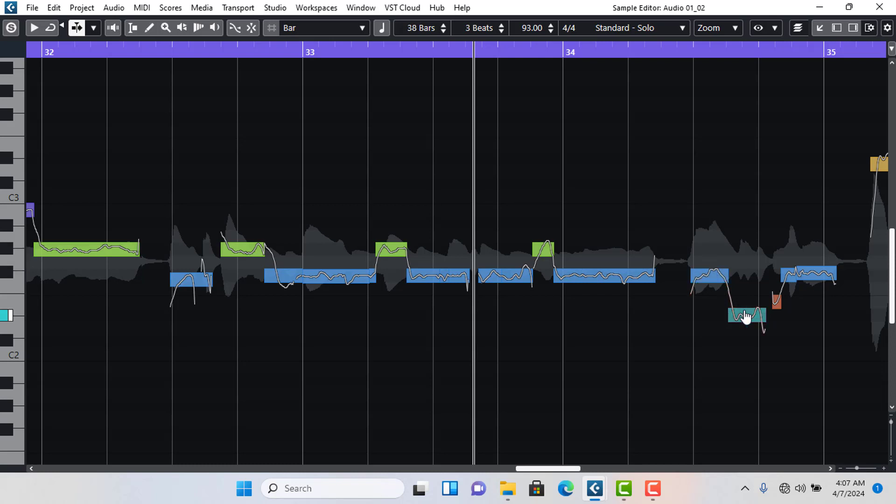
pyautogui.click(746, 317)
pyautogui.click(776, 302)
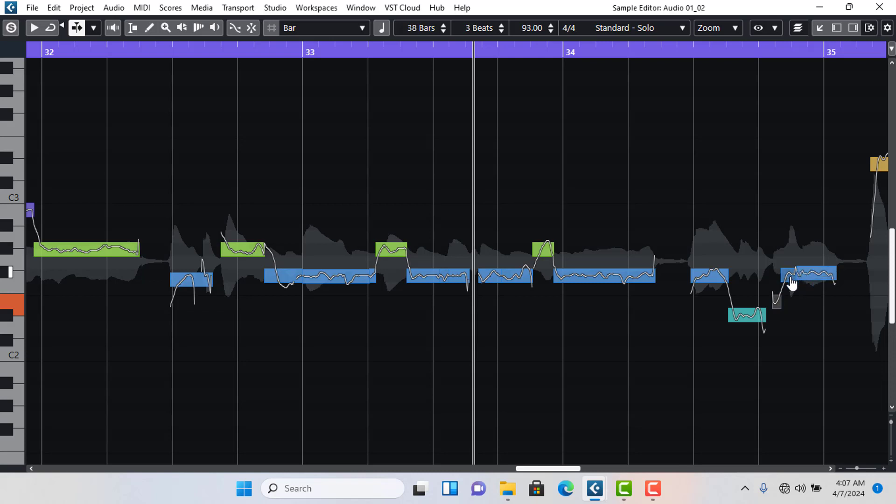
pyautogui.moveTo(792, 279); pyautogui.dragTo(791, 281)
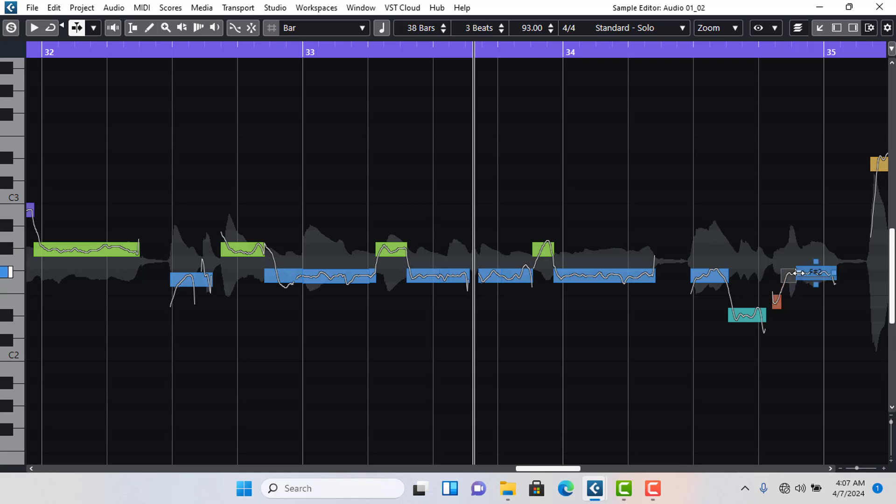
pyautogui.click(805, 280)
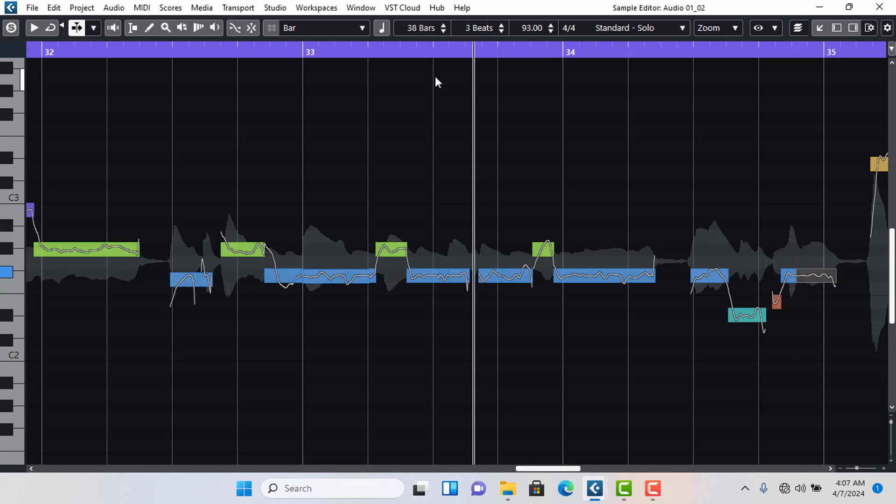
# Play the tuned phrase from the middle of bar 33 and follow it to bar 35.
pyautogui.click(430, 46)
pyautogui.click(831, 469)
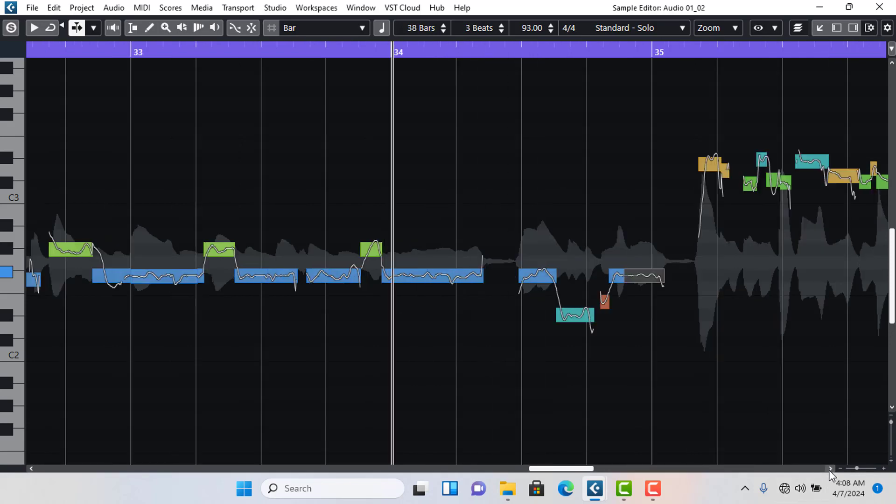
pyautogui.click(830, 469)
pyautogui.click(830, 469)
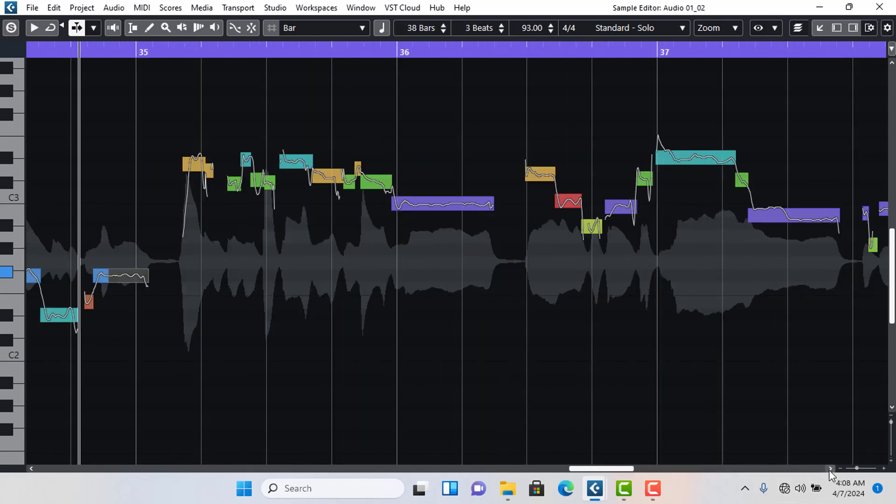
# Join the small fragment after bar 35's first note to the following note at C#3, and set the first note to D#3.
pyautogui.click(211, 167)
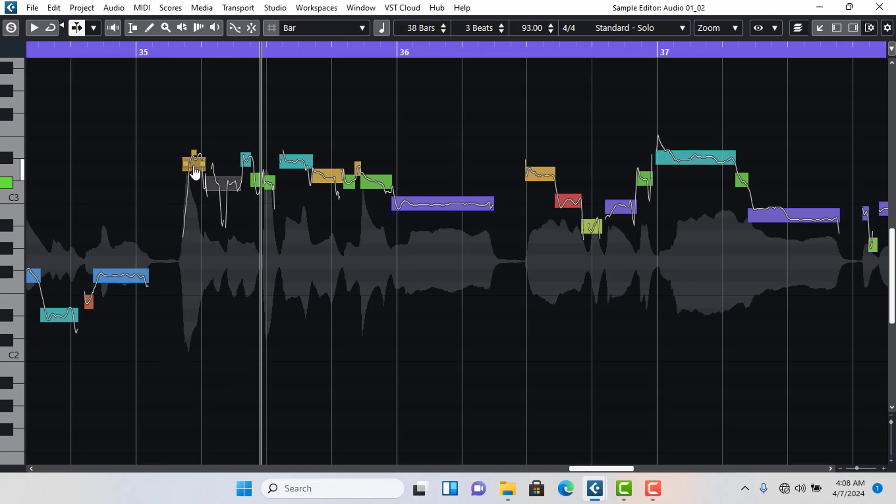
pyautogui.click(195, 173)
pyautogui.moveTo(195, 174); pyautogui.dragTo(195, 166)
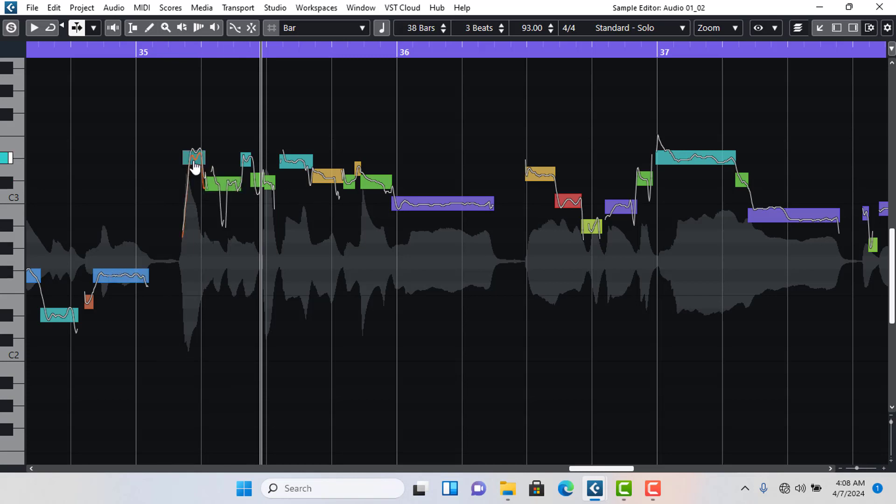
pyautogui.click(217, 184)
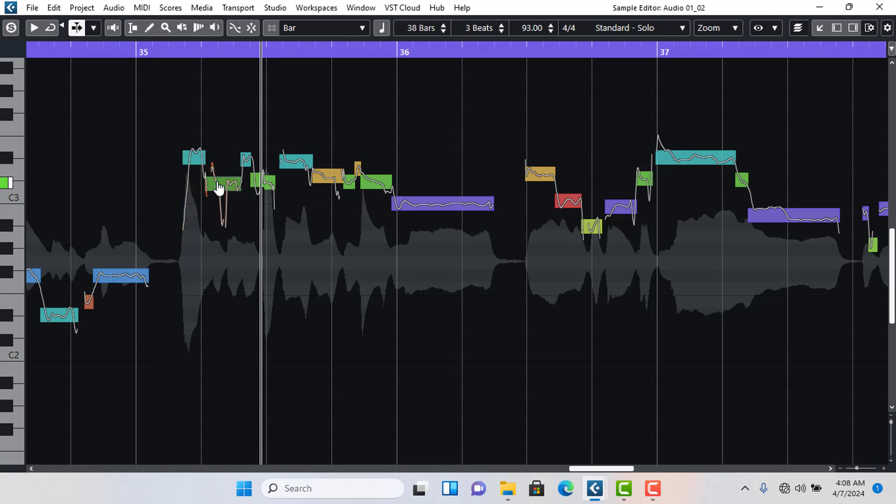
# Tune the remaining notes of bar 35 to D#3 and C#3 and the long bar 36 note to B2, playing from bar 35.
pyautogui.click(247, 162)
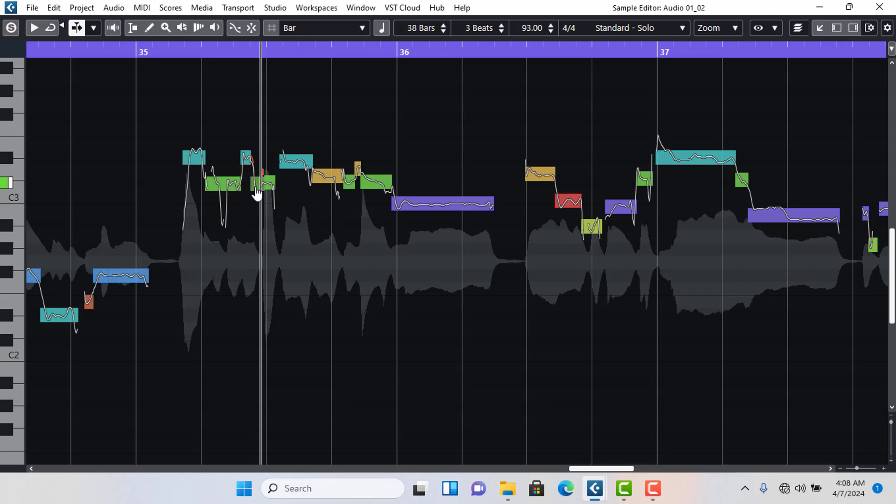
pyautogui.moveTo(255, 188); pyautogui.dragTo(356, 186)
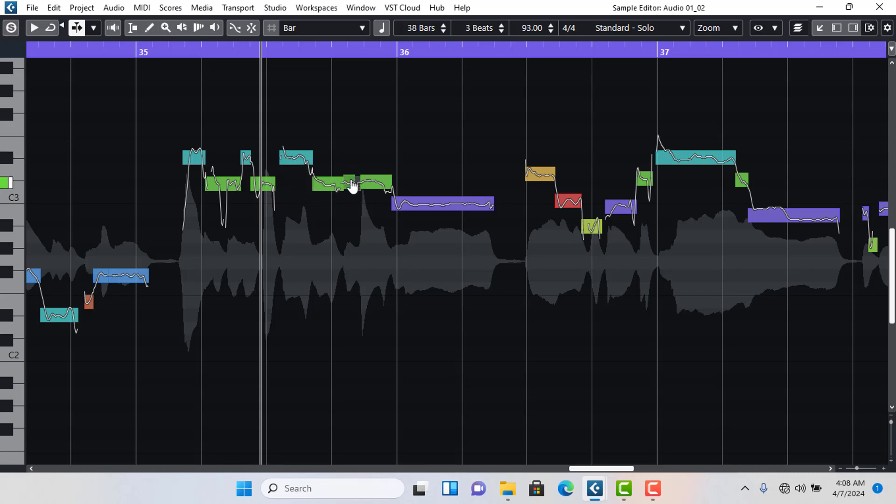
pyautogui.click(380, 196)
pyautogui.click(156, 55)
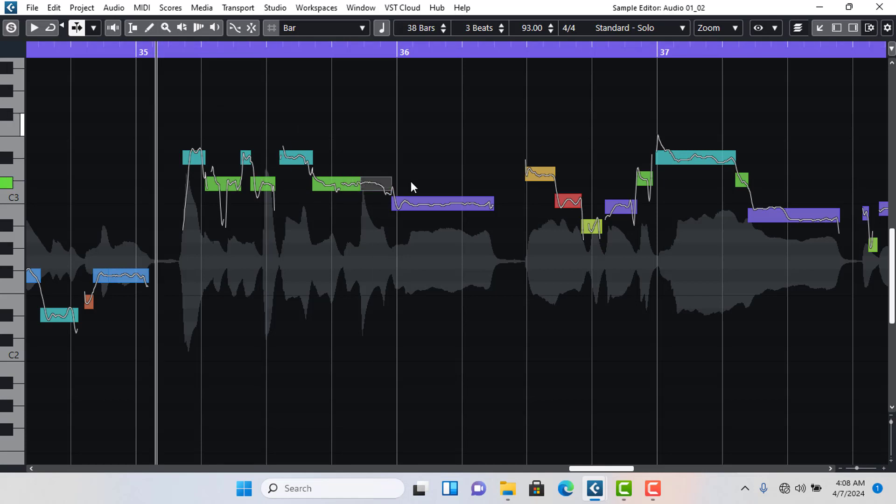
pyautogui.moveTo(420, 205); pyautogui.dragTo(420, 211)
pyautogui.click(420, 209)
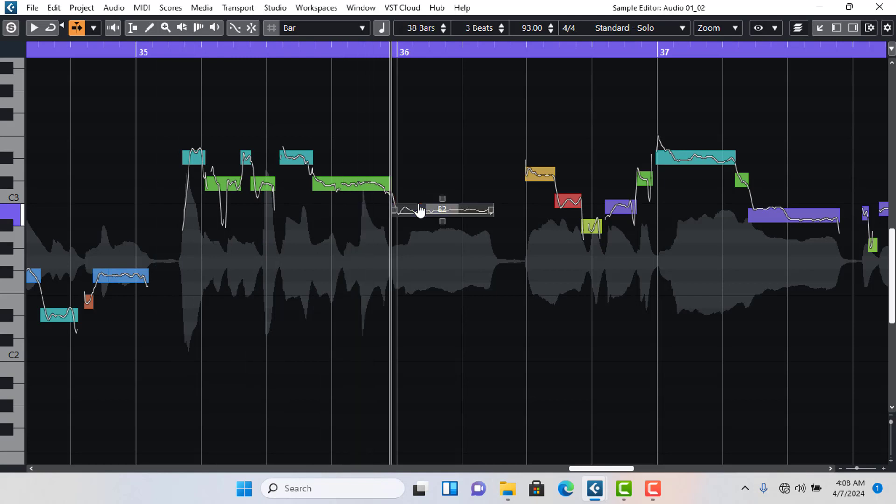
# Set the first three notes of the phrase in the second half of bar 36 to C#3, B2 and A#2.
pyautogui.click(539, 178)
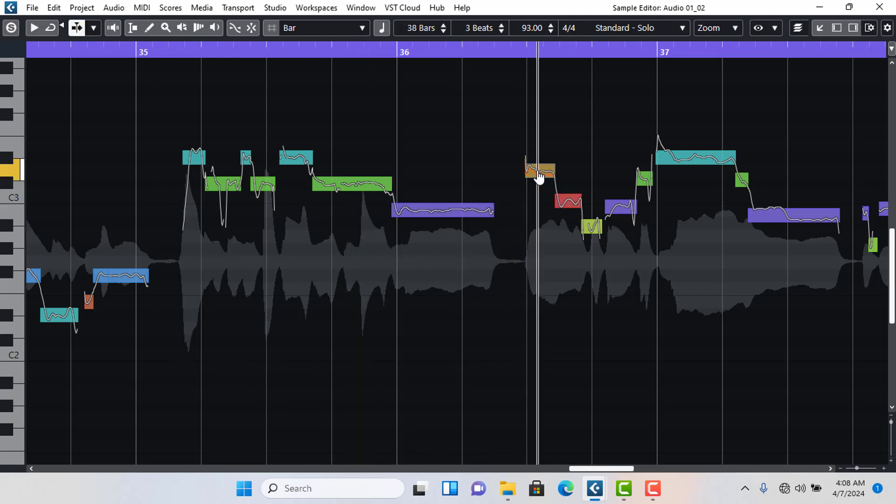
pyautogui.moveTo(539, 182); pyautogui.dragTo(592, 219)
pyautogui.click(568, 201)
pyautogui.click(592, 225)
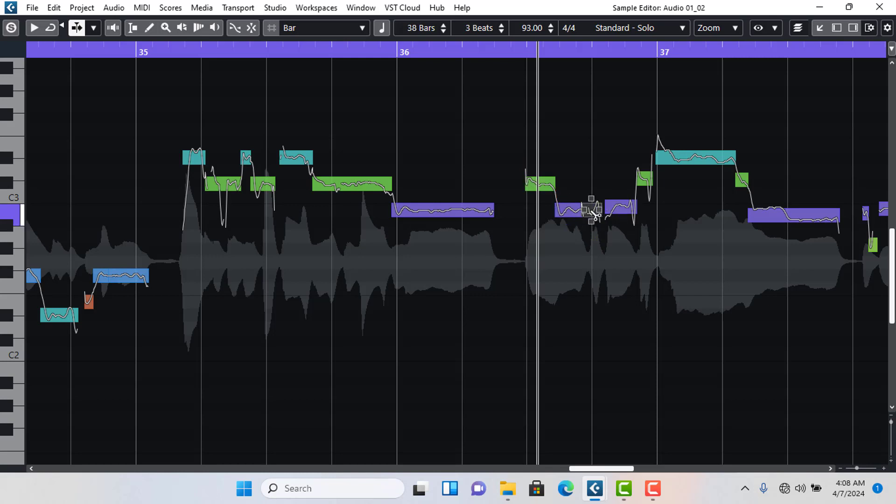
pyautogui.moveTo(595, 212); pyautogui.dragTo(593, 224)
pyautogui.click(523, 180)
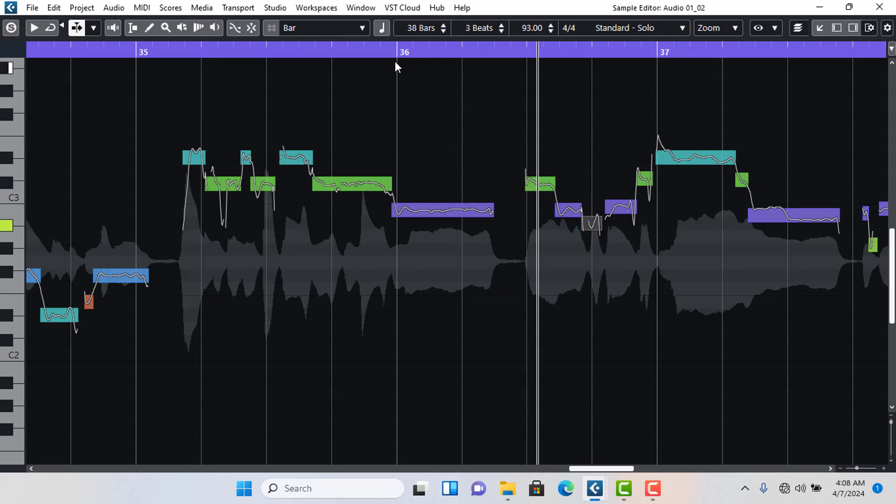
# Play from just before bar 36, and set the last two bar 36 notes to B2 and C#3 and the long bar 37 note to D#3.
pyautogui.click(384, 51)
pyautogui.click(623, 208)
pyautogui.press('space')
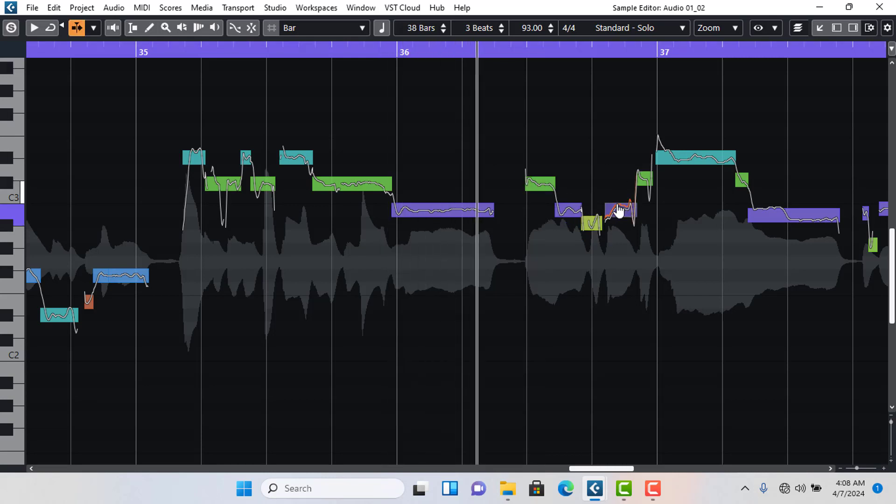
pyautogui.click(649, 177)
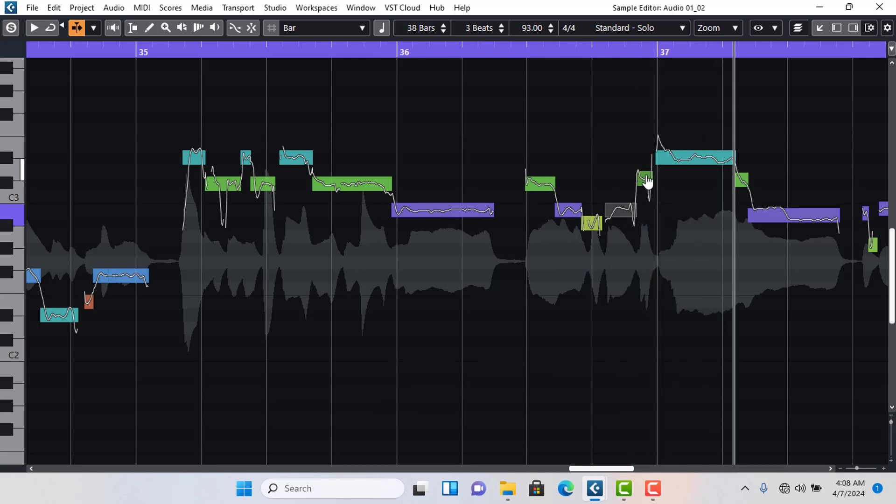
pyautogui.click(678, 162)
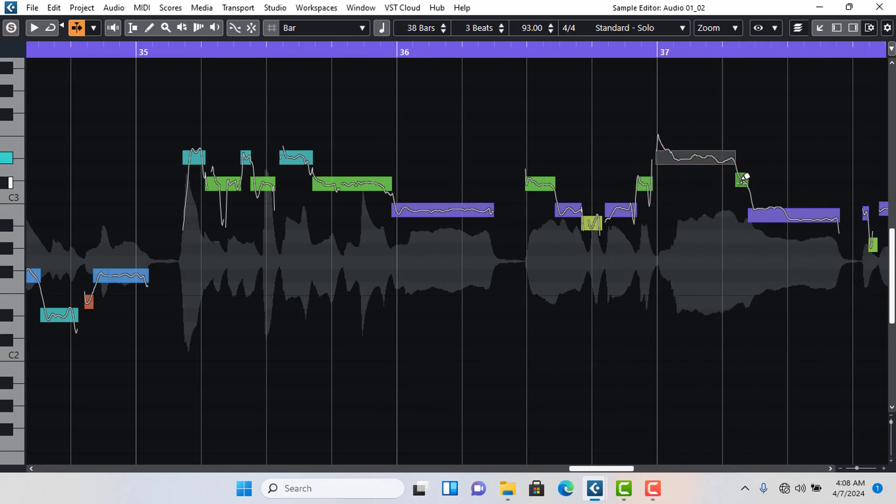
# Tune the two notes after bar 37's long note to C#3 and B2, and the notes leading into bar 38 to G#2 and B2.
pyautogui.click(743, 185)
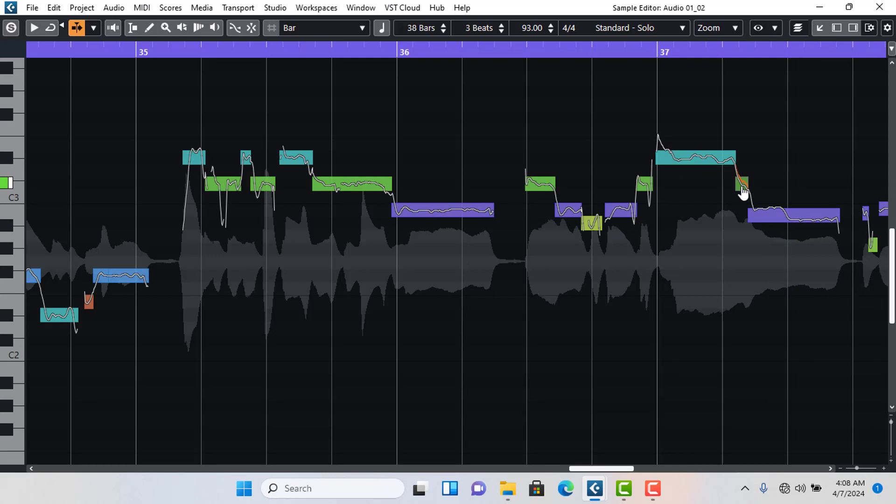
pyautogui.click(781, 217)
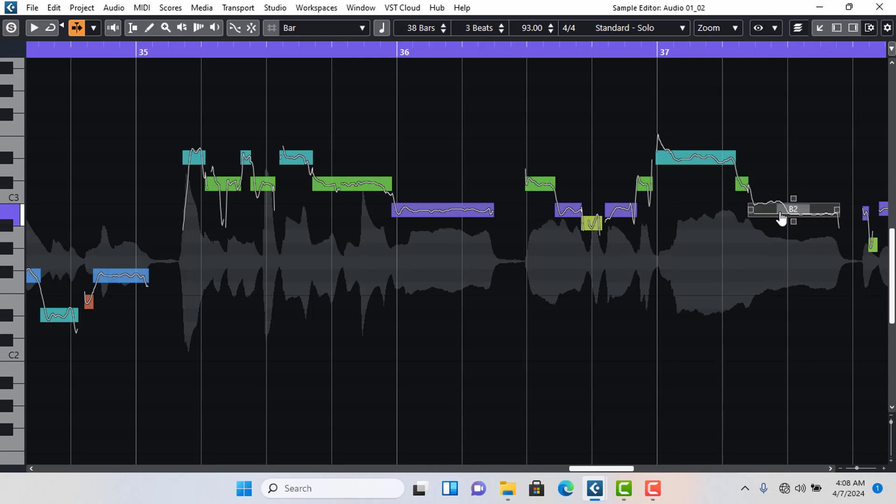
pyautogui.click(830, 468)
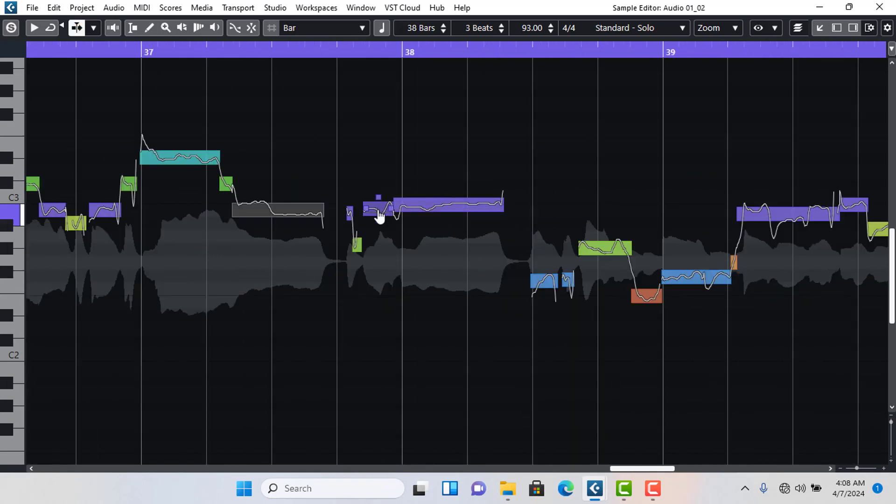
pyautogui.click(380, 218)
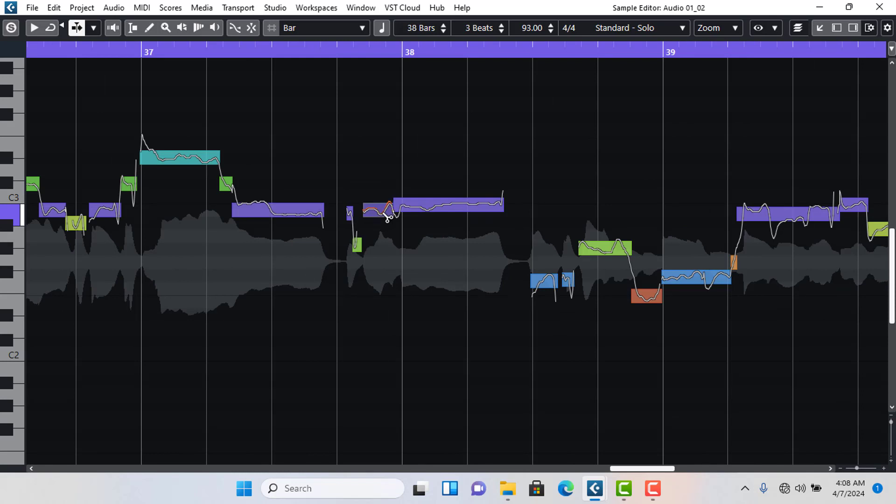
pyautogui.moveTo(424, 208); pyautogui.dragTo(424, 214)
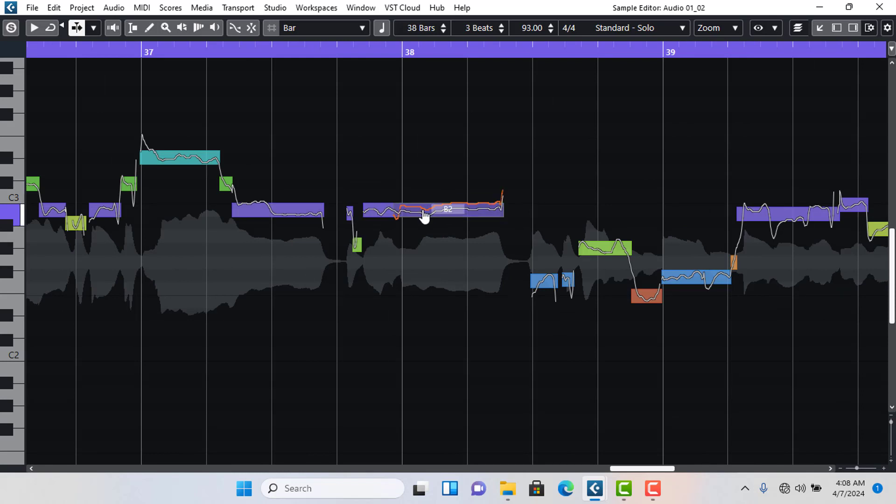
pyautogui.click(357, 247)
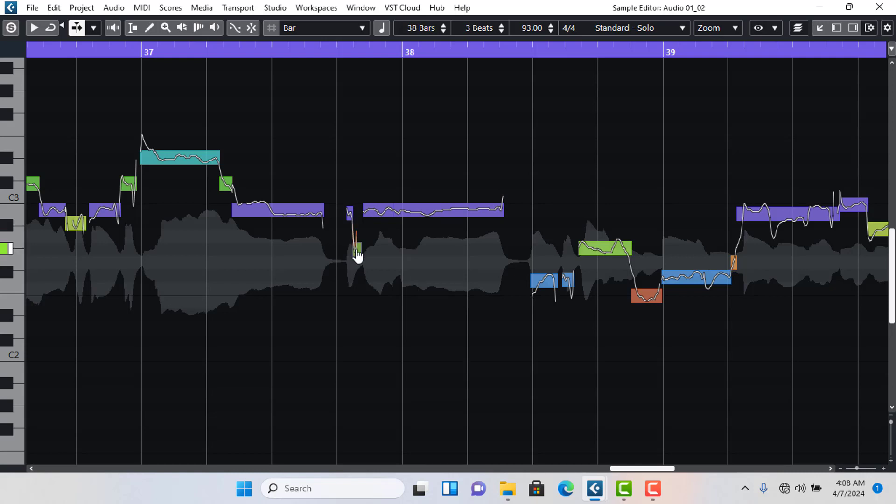
# Set the four notes in the second half of bar 38 to F#2, F#2, G#2 and E2.
pyautogui.click(547, 286)
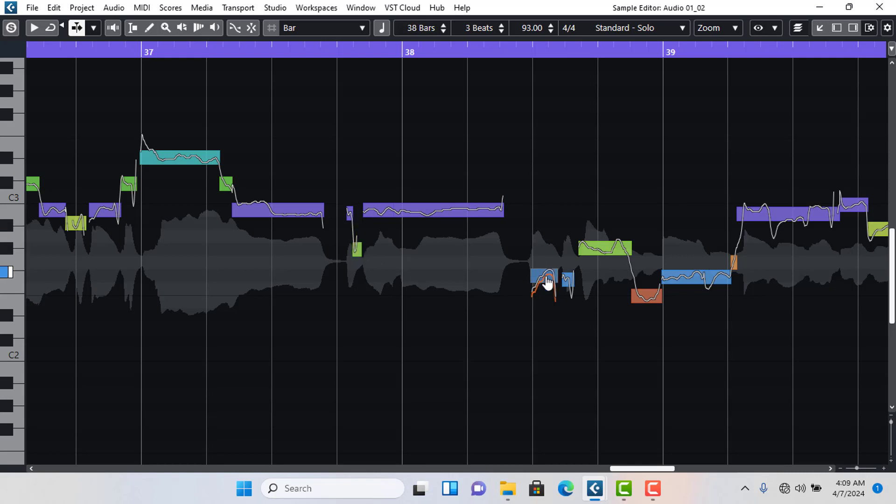
pyautogui.click(572, 283)
pyautogui.click(603, 255)
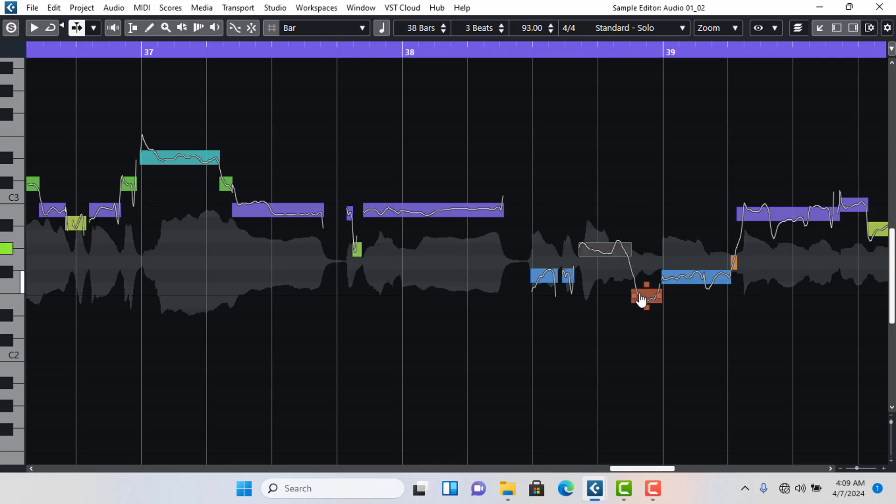
pyautogui.moveTo(641, 300)
pyautogui.mouseDown()
pyautogui.moveTo(641, 291)
pyautogui.moveTo(641, 306)
pyautogui.mouseUp()
# Tune the bar 39 notes in order to F2, G#2, A#2, B2 and A#2.
pyautogui.moveTo(694, 279); pyautogui.dragTo(733, 257)
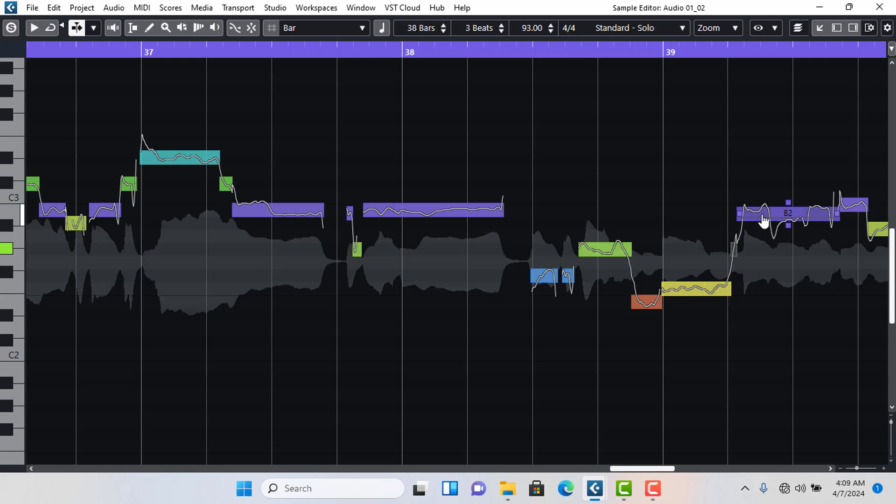
pyautogui.moveTo(764, 226); pyautogui.dragTo(763, 229)
pyautogui.moveTo(856, 212); pyautogui.dragTo(882, 228)
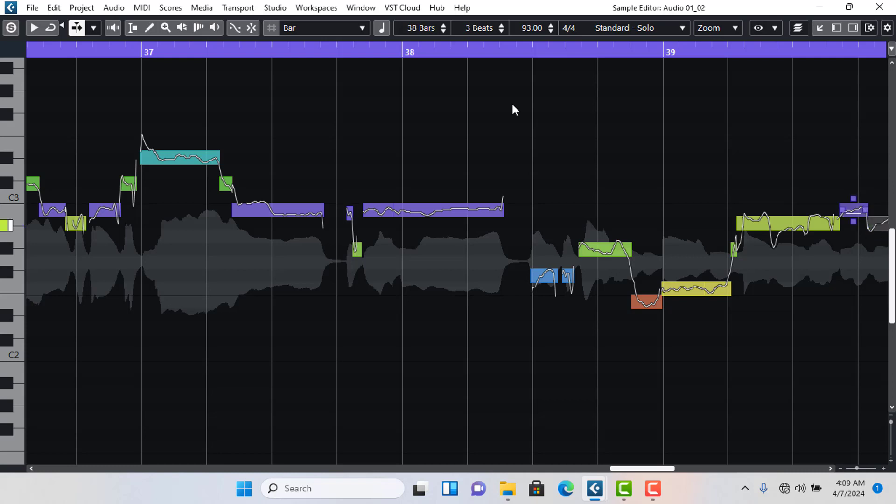
# Play from late in bar 37, and set the two short notes in the middle of bar 40 to F#2 and F2.
pyautogui.click(311, 50)
pyautogui.press('space')
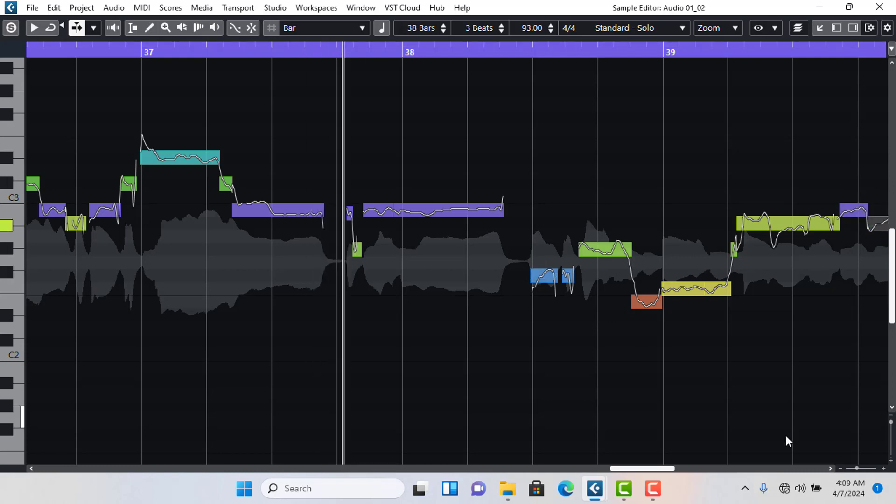
pyautogui.click(831, 469)
pyautogui.click(831, 468)
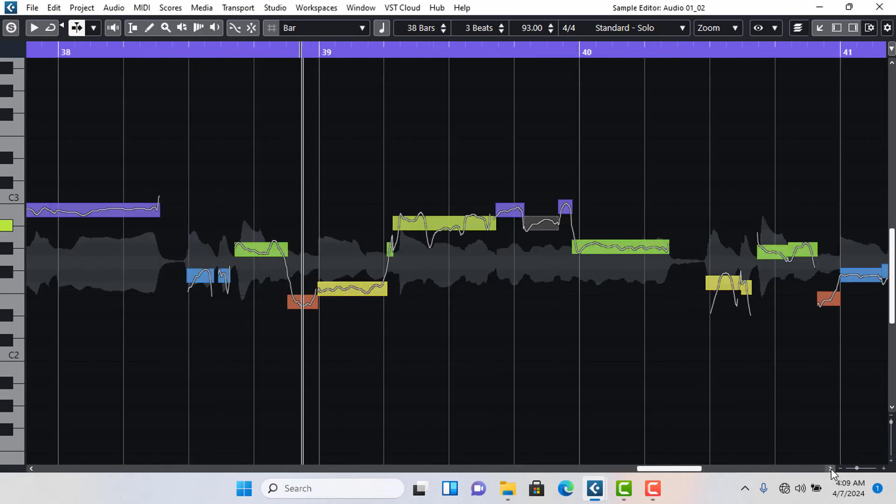
pyautogui.click(831, 469)
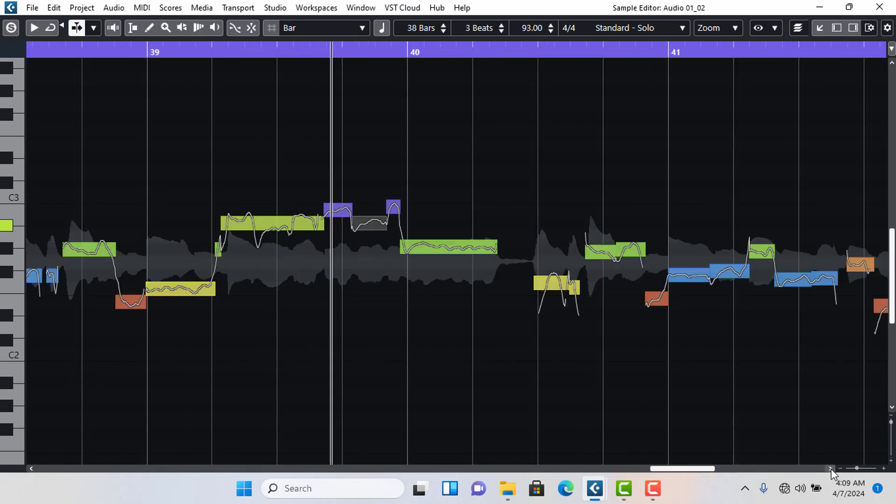
pyautogui.click(831, 469)
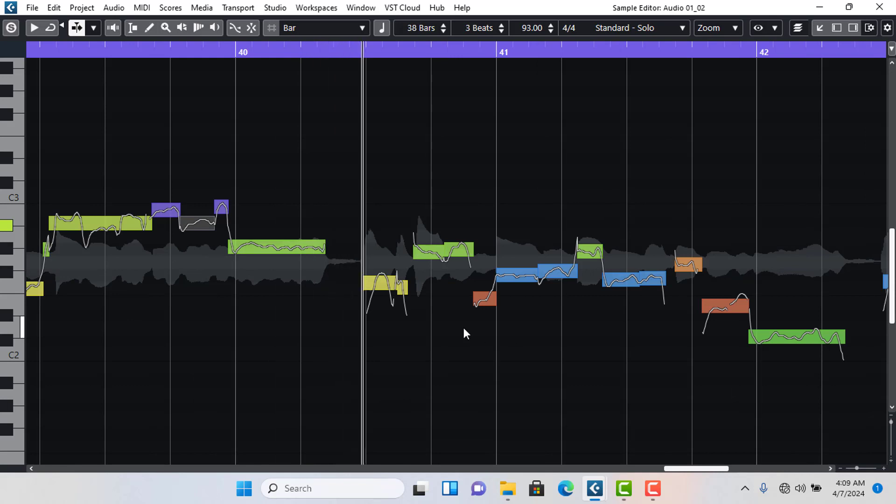
pyautogui.click(381, 287)
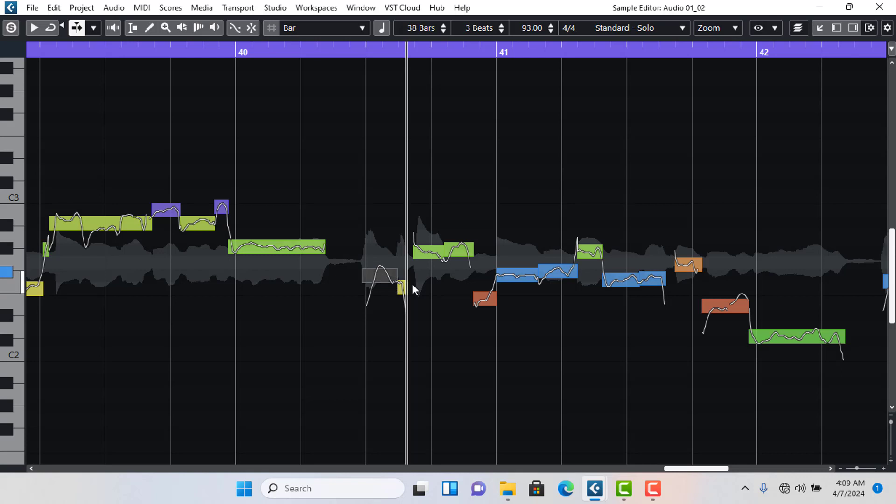
pyautogui.click(404, 288)
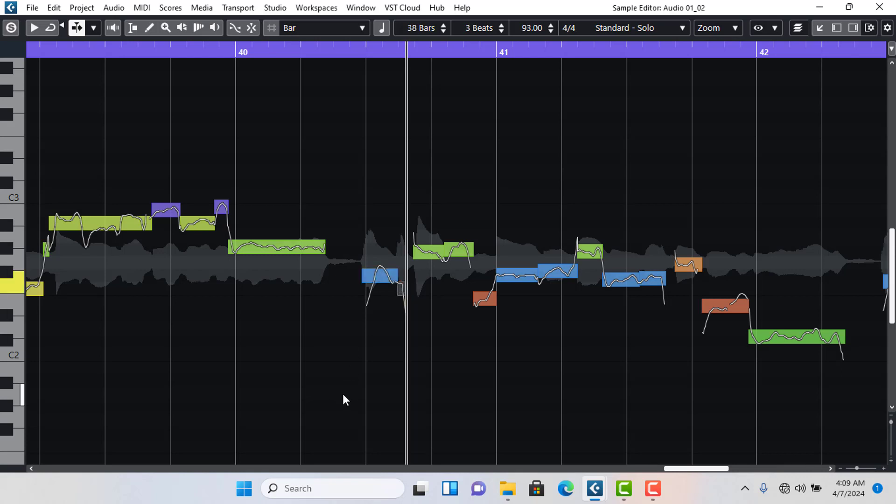
# Raise both parts of bar 39's first note to F#2, and play the phrase from the second half of bar 38.
pyautogui.click(31, 468)
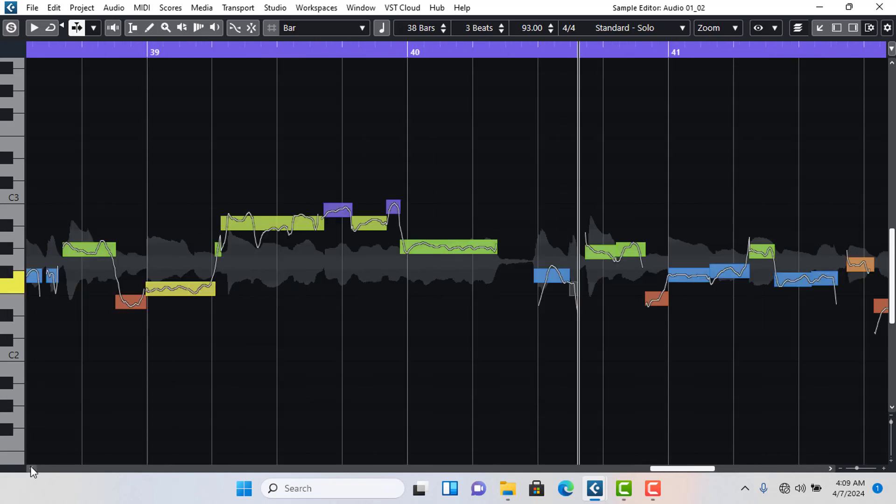
pyautogui.click(179, 287)
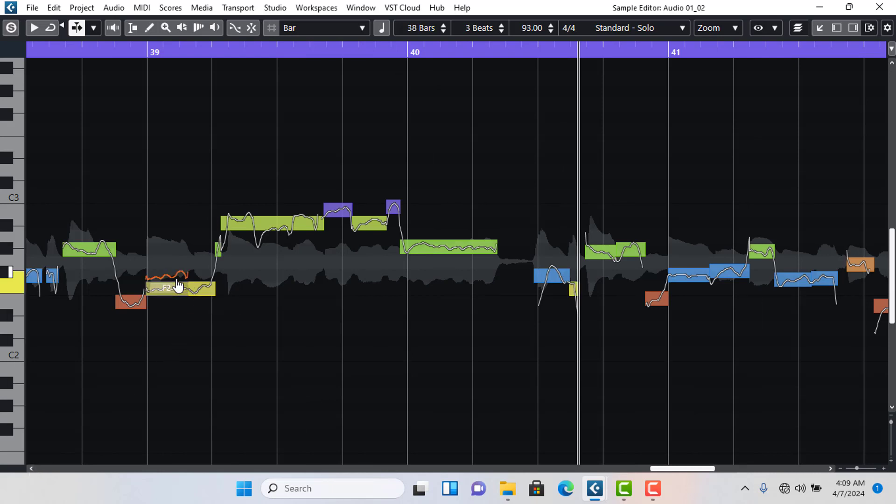
pyautogui.moveTo(179, 286); pyautogui.dragTo(201, 279)
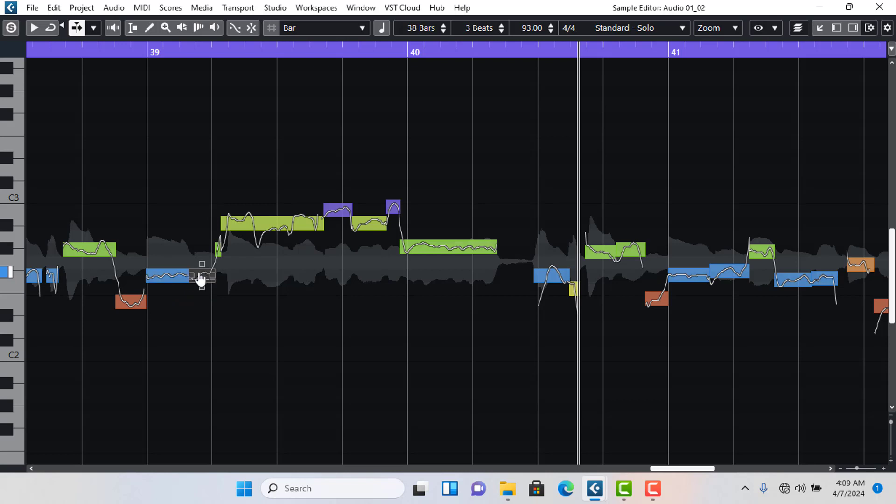
pyautogui.click(135, 303)
pyautogui.click(63, 55)
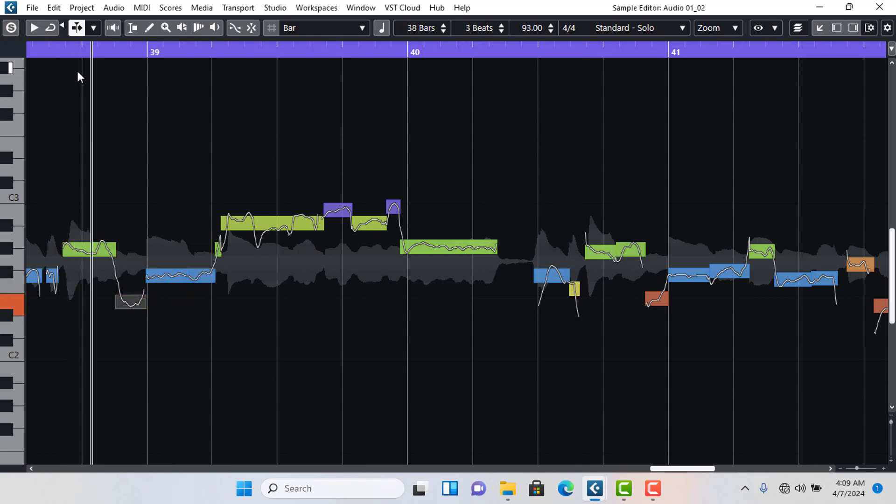
pyautogui.click(57, 50)
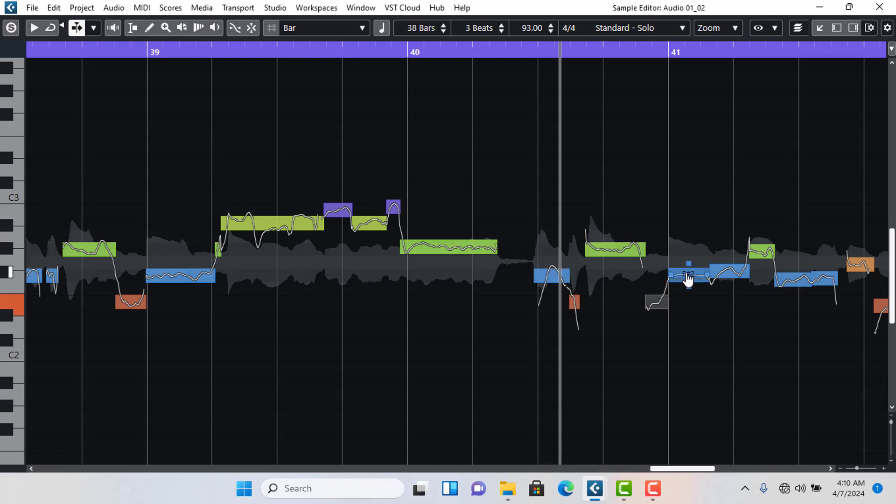
# Tune the bar 41 notes to F#2, G#2, F#2, G#2 and E2, and the long bar 42 note to C#2.
pyautogui.moveTo(691, 282); pyautogui.dragTo(691, 286)
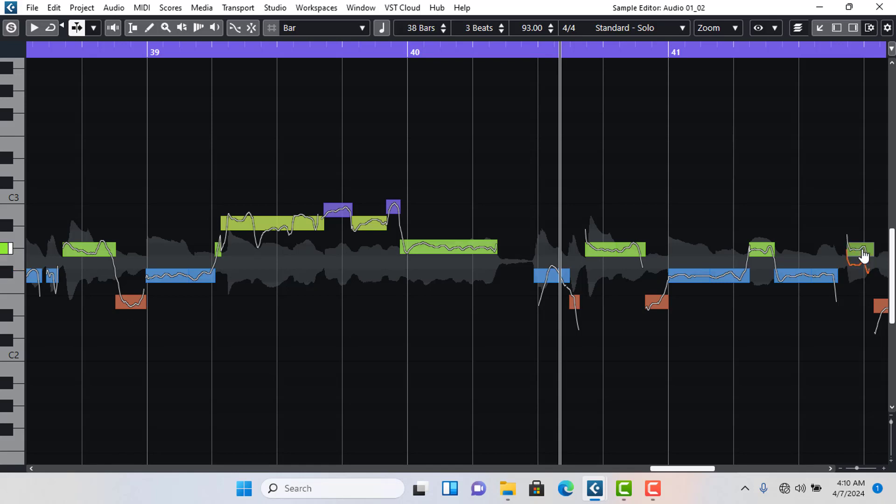
pyautogui.click(830, 468)
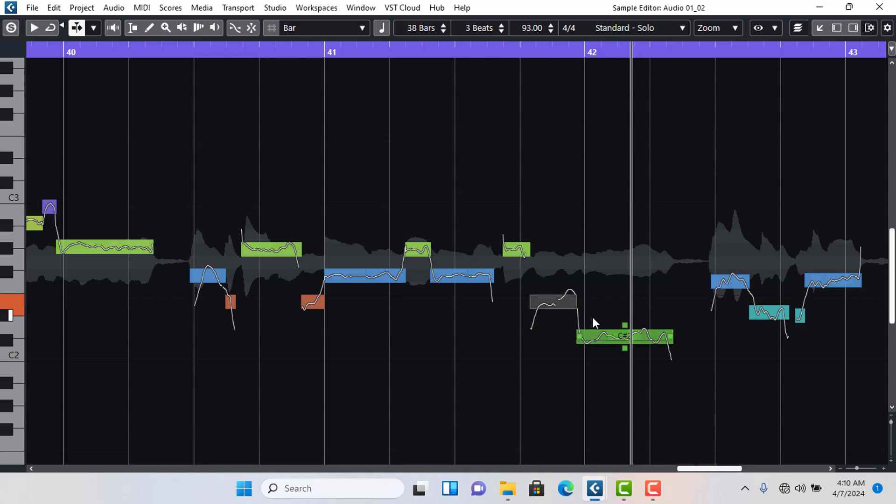
pyautogui.moveTo(613, 340); pyautogui.dragTo(614, 342)
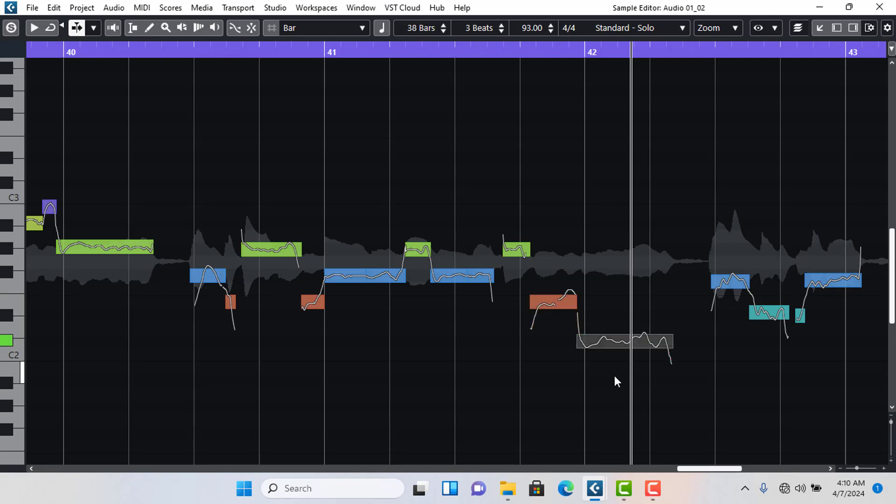
# Audition the corrected vocal from early in bar 41 into bar 42.
pyautogui.click(393, 52)
pyautogui.press('space')
pyautogui.click(832, 469)
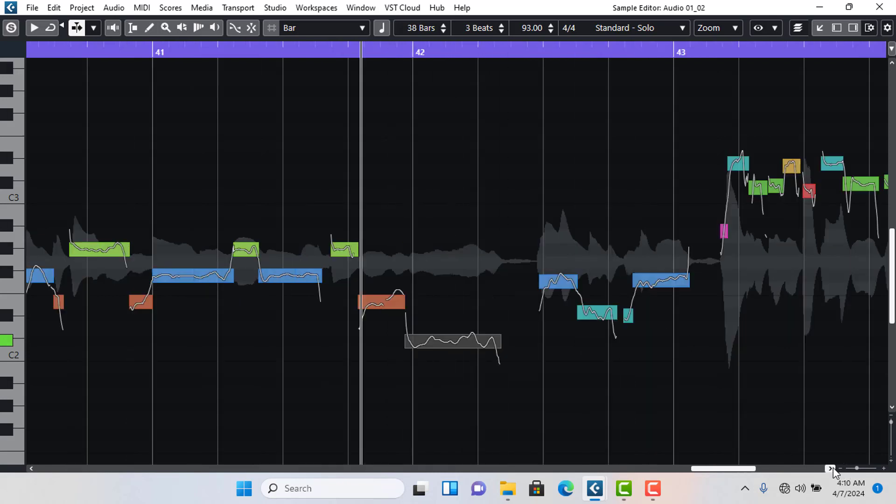
pyautogui.click(831, 468)
pyautogui.click(832, 468)
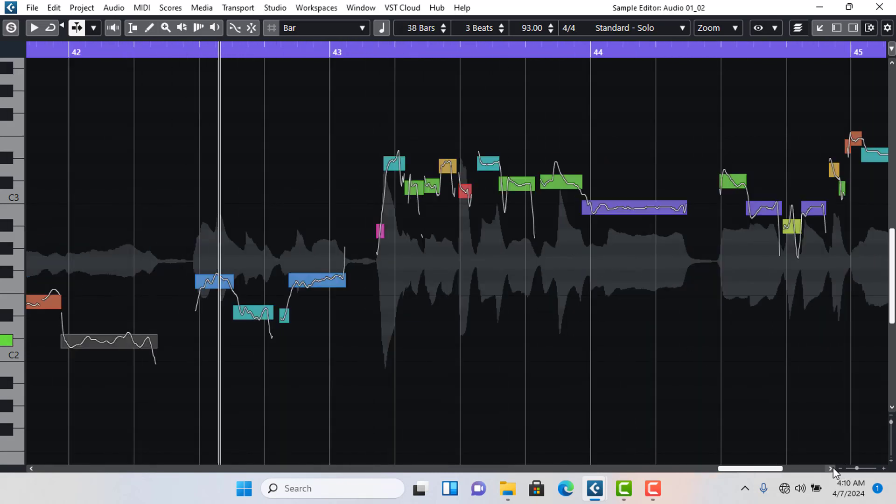
pyautogui.press('space')
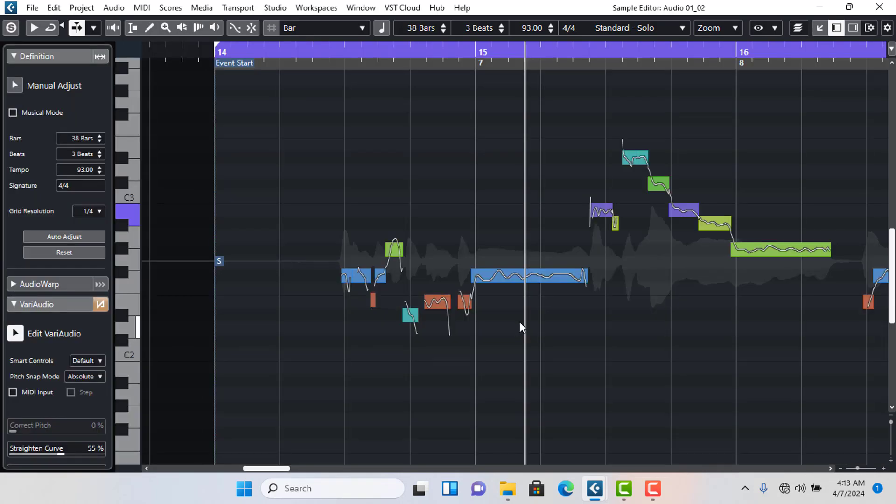
# Examine the corrected notes across the whole vocal in a zoomed-out view during playback.
pyautogui.press('g')
pyautogui.press('g')
pyautogui.press('g')
pyautogui.press('g')
pyautogui.press('g')
pyautogui.press('g')
pyautogui.press('g')
pyautogui.press('g')
pyautogui.press('g')
pyautogui.press('g')
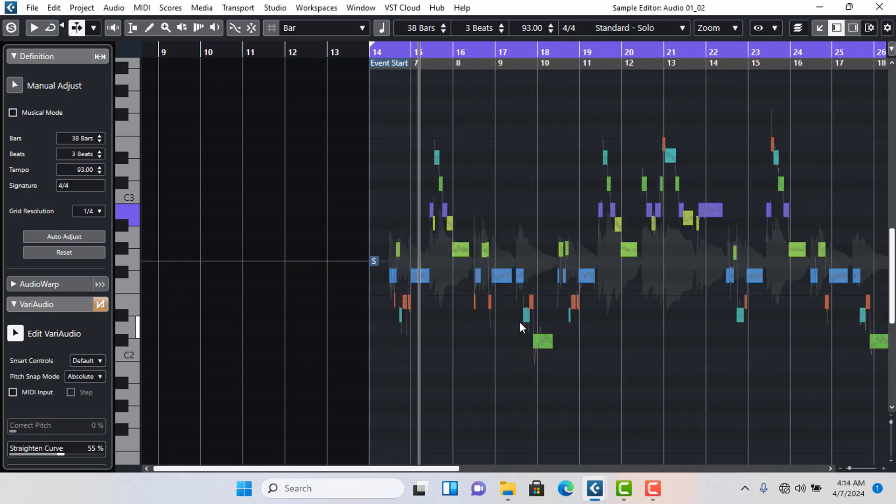
pyautogui.press('g')
pyautogui.press('g')
pyautogui.press('g')
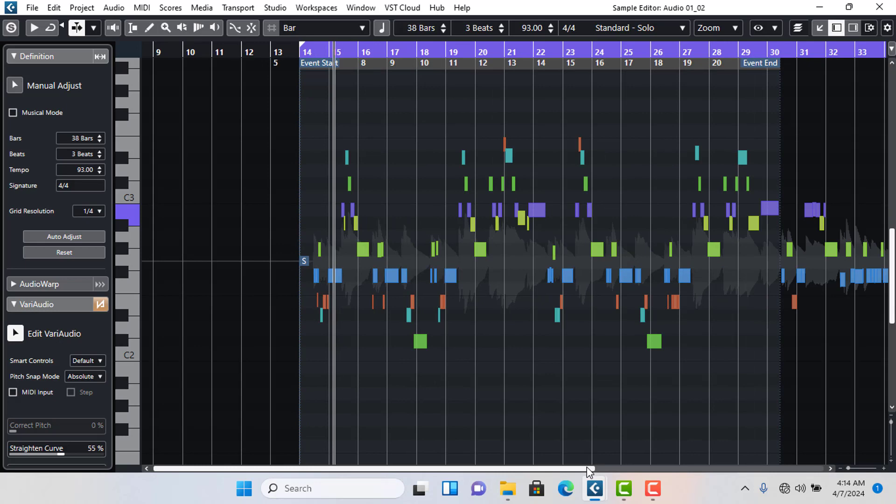
pyautogui.moveTo(587, 468); pyautogui.dragTo(661, 452)
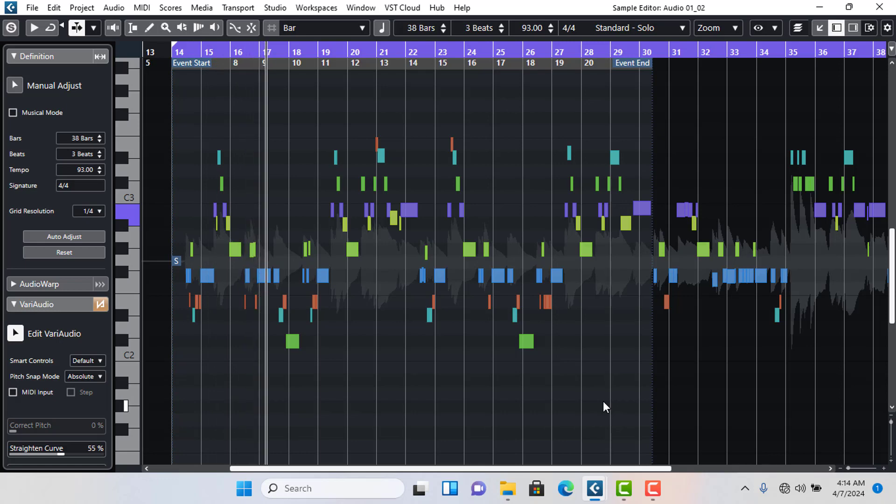
pyautogui.press('g')
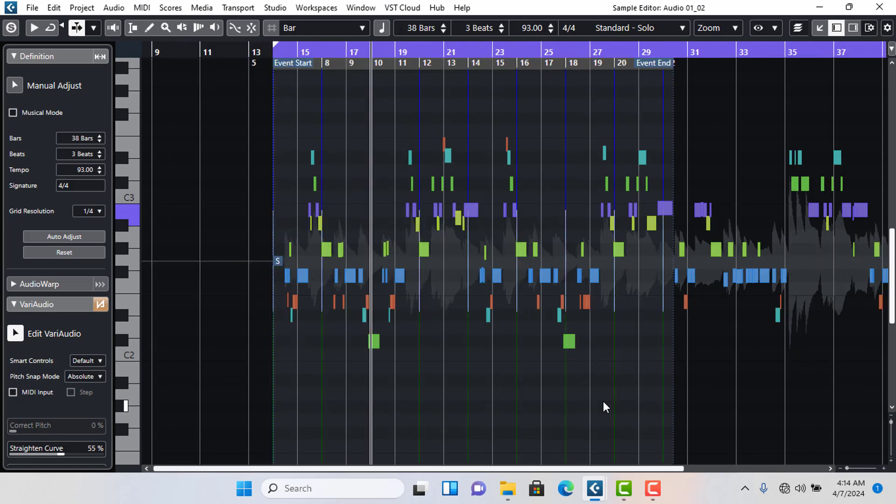
# Play the closing phrase of the vocal from the second half of bar 44.
pyautogui.press('h')
pyautogui.press('h')
pyautogui.press('h')
pyautogui.press('h')
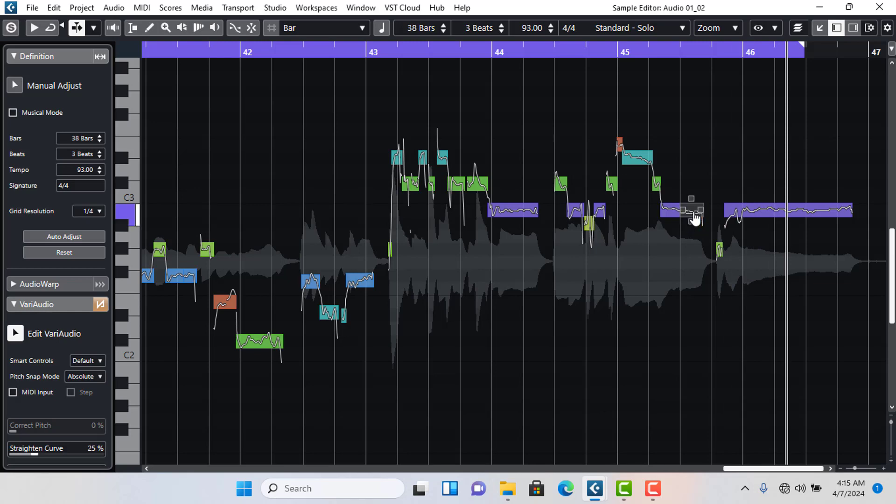
pyautogui.click(572, 55)
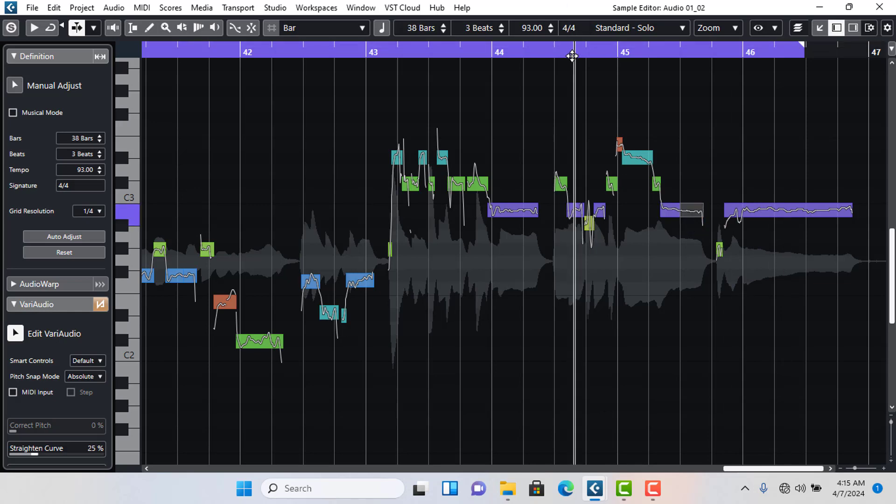